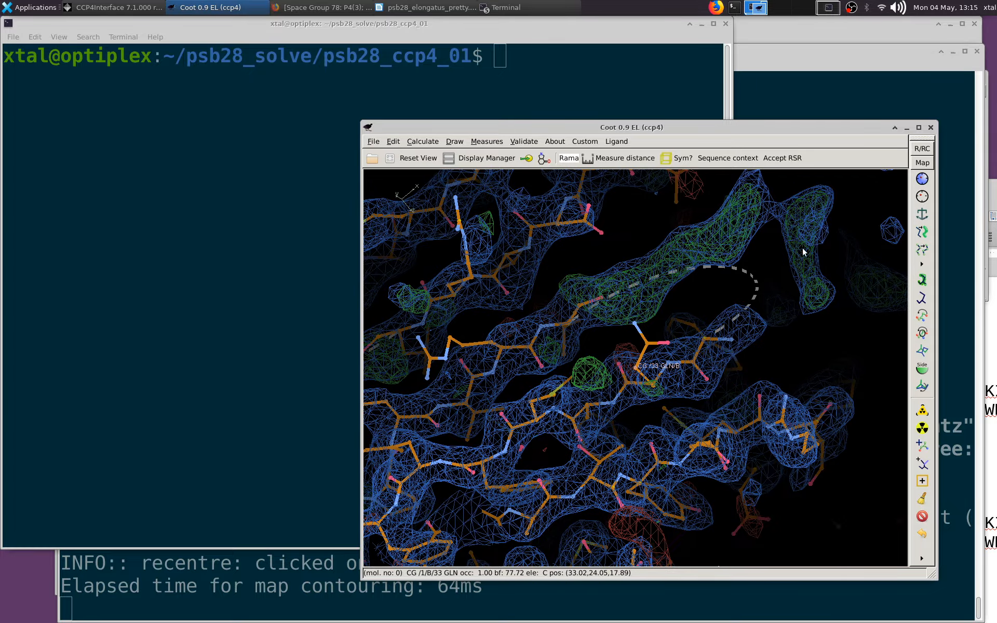
Compare the density around the missing loop near Gln 33 across the NCS-related chains
{"action": "left_click_drag", "start_coordinate": [590, 304], "coordinate": [740, 343]}
{"action": "key", "text": "o"}
{"action": "scroll", "coordinate": [726, 365], "scroll_direction": "down", "scroll_amount": 2}
{"action": "key", "text": "o"}
{"action": "key", "text": "o"}
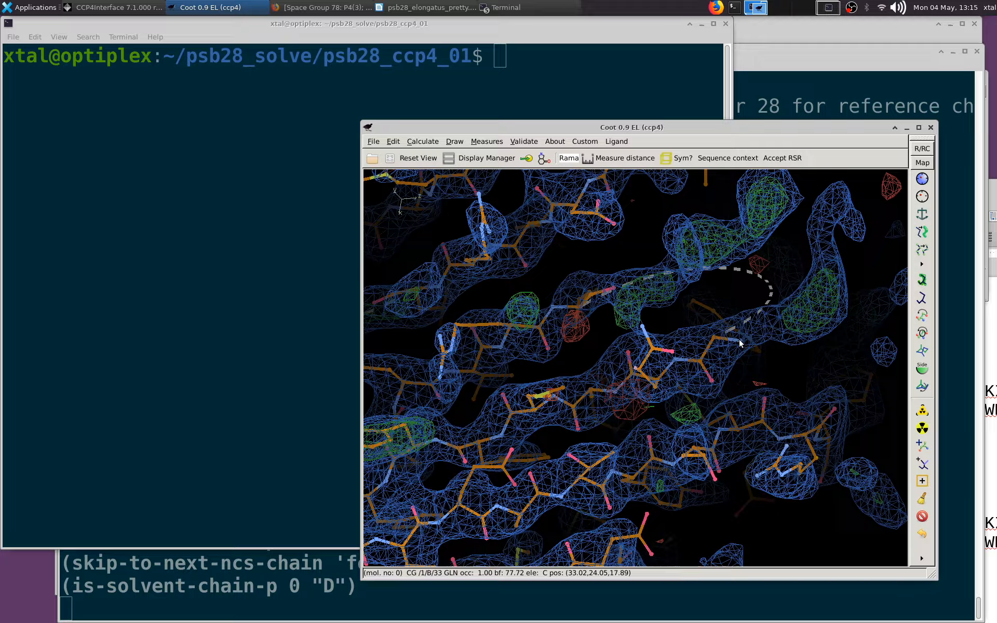
Centre on the Gly 32 nitrogen at the loop gap and compare the loop density between all NCS-related chains, ending on chain B
{"action": "middle_click", "coordinate": [738, 341]}
{"action": "mouse_move", "coordinate": [670, 338]}
{"action": "left_mouse_down"}
{"action": "mouse_move", "coordinate": [587, 344]}
{"action": "mouse_move", "coordinate": [652, 332]}
{"action": "left_mouse_up"}
{"action": "key", "text": "o"}
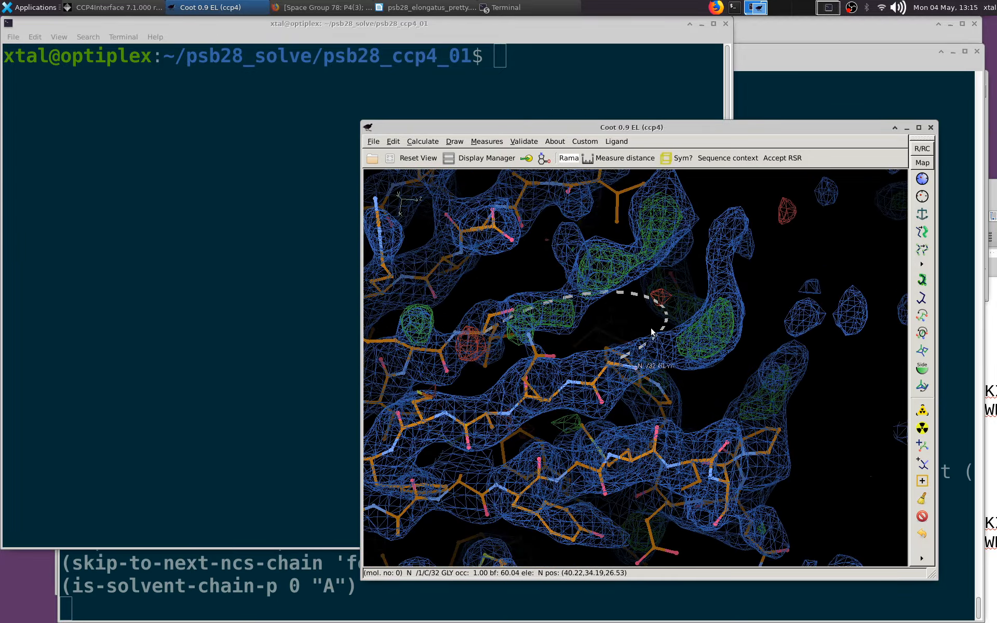
{"action": "middle_click", "coordinate": [635, 364]}
{"action": "key", "text": "o"}
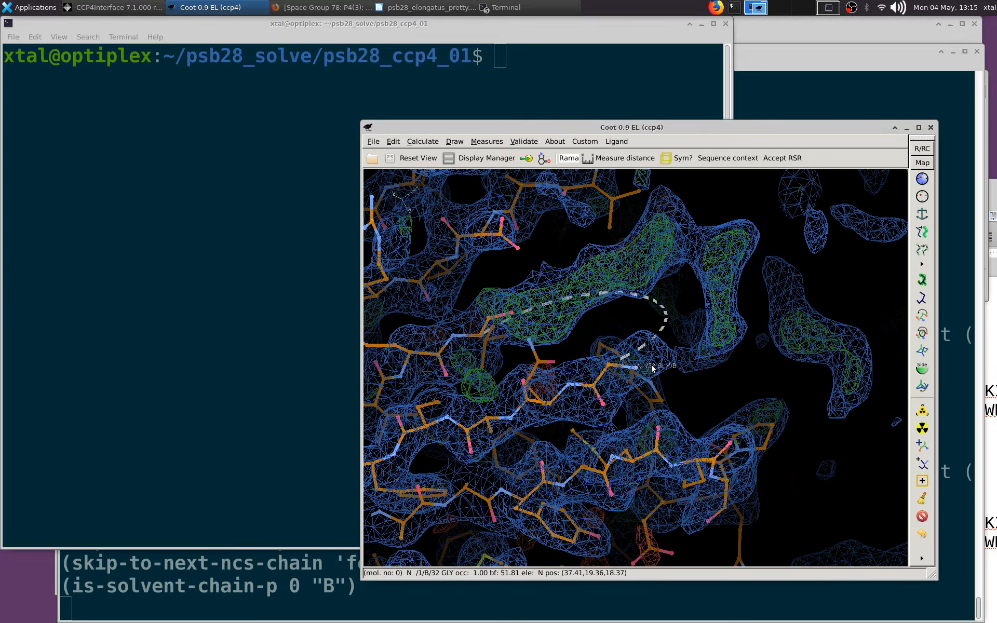
{"action": "middle_click", "coordinate": [635, 378]}
{"action": "left_click_drag", "start_coordinate": [636, 376], "coordinate": [659, 353]}
{"action": "key", "text": "o"}
{"action": "key", "text": "o"}
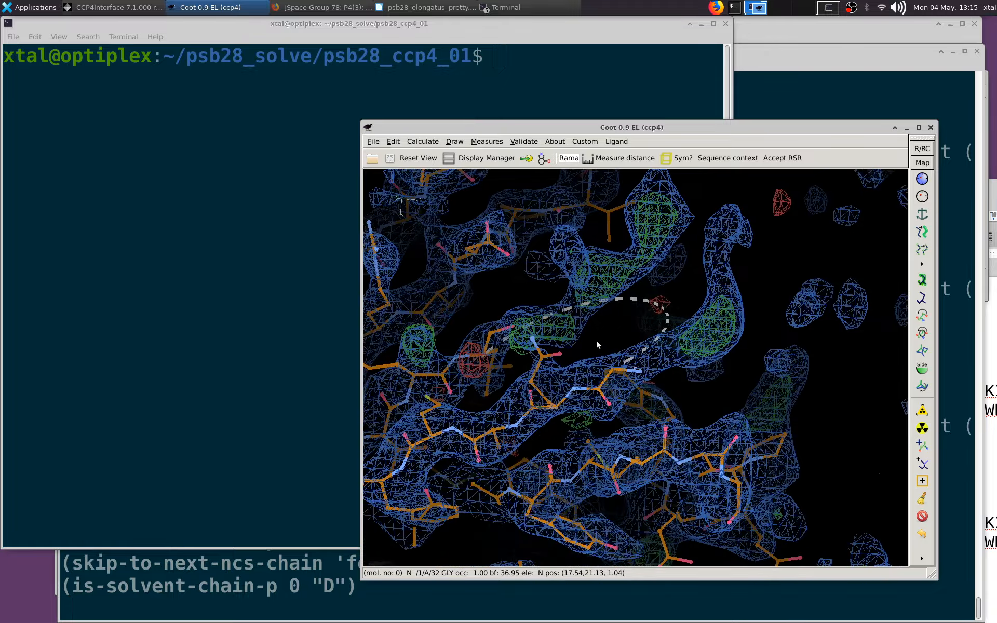
{"action": "middle_click", "coordinate": [653, 368]}
{"action": "key", "text": "o"}
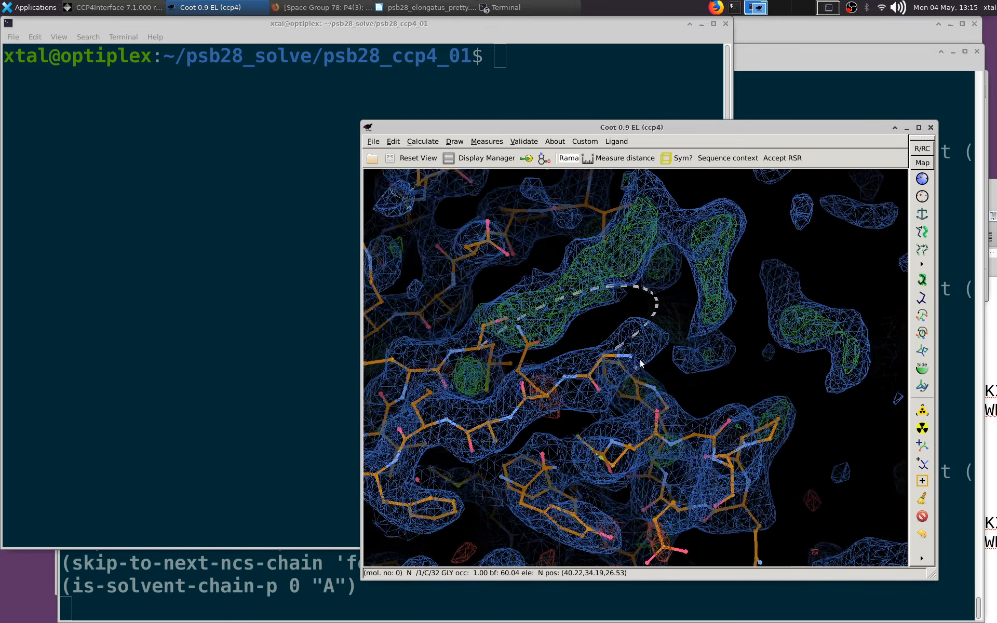
{"action": "middle_click", "coordinate": [634, 356]}
{"action": "left_click_drag", "start_coordinate": [634, 357], "coordinate": [367, 308]}
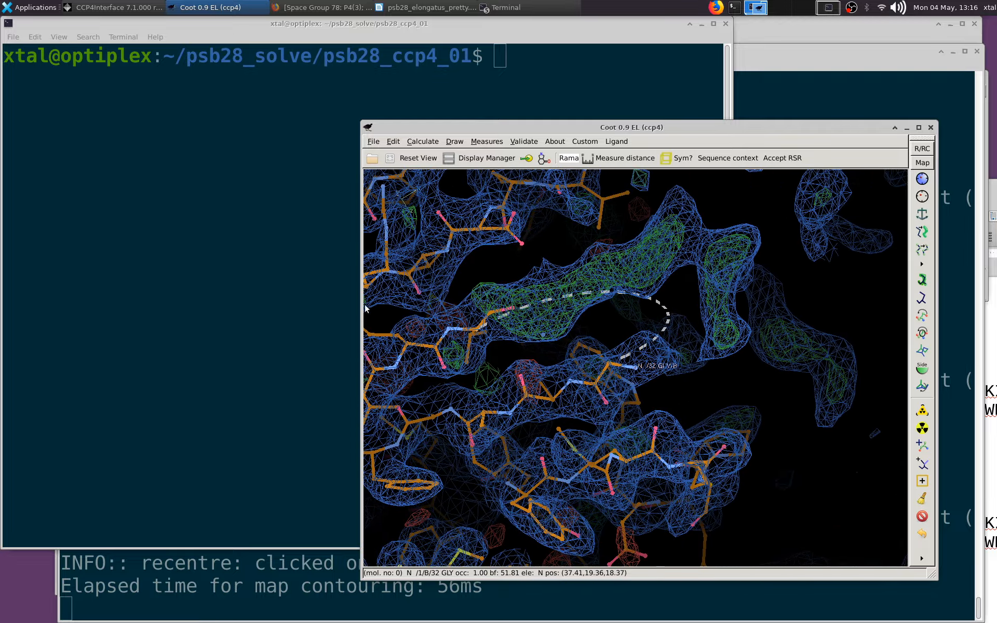
List the project directory's contents in the terminal, then list only the docx files
{"action": "left_click", "coordinate": [247, 293]}
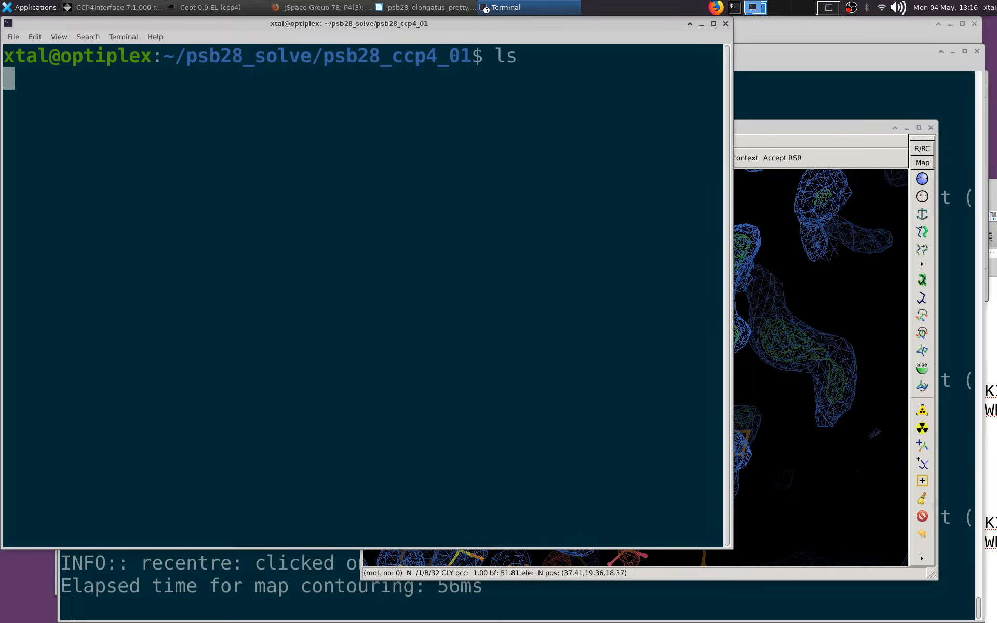
{"action": "type", "text": "lib"}
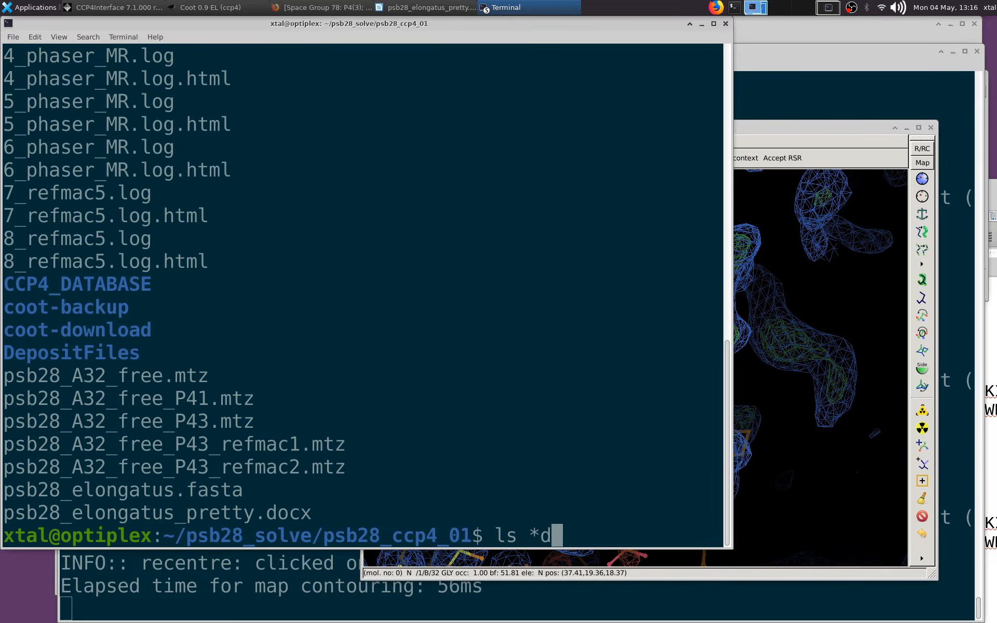
{"action": "key", "text": "Return"}
Open psb28_elongatus_pretty.docx in LibreOffice from the terminal as a background process
{"action": "type", "text": "libre"}
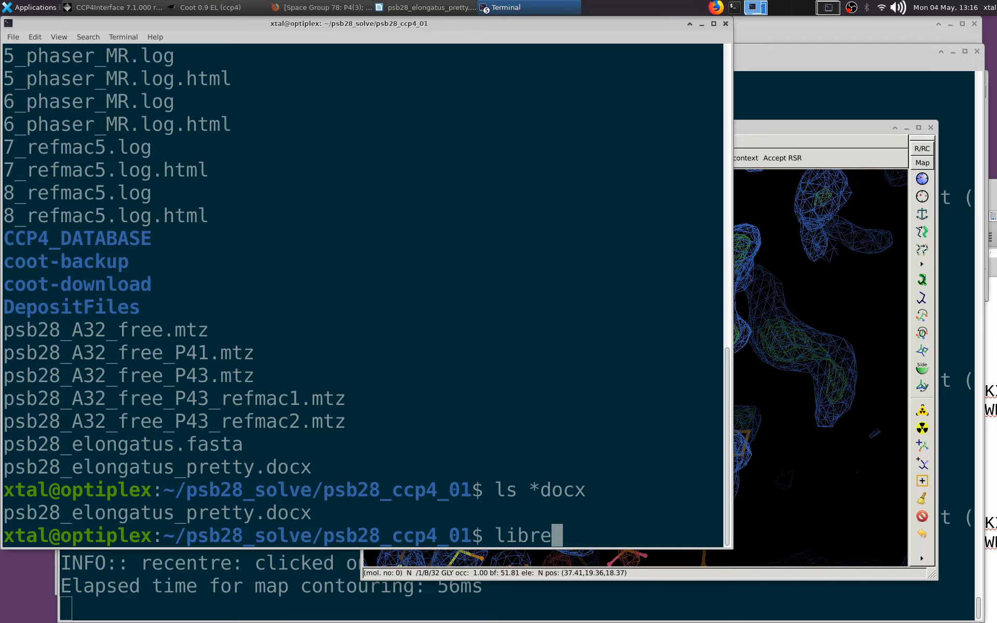
{"action": "type", "text": "office"}
{"action": "double_click", "coordinate": [146, 510]}
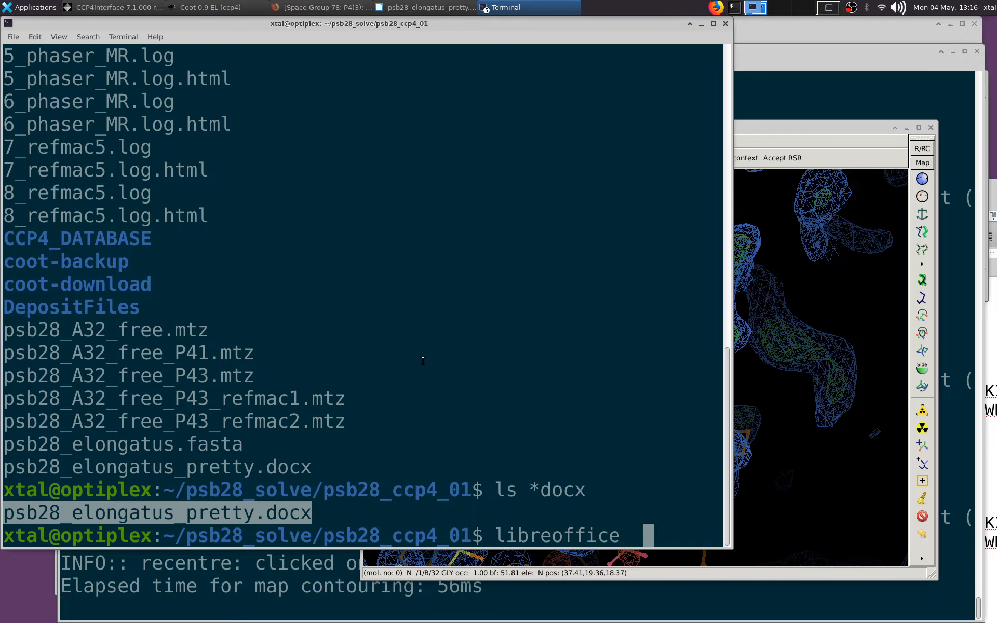
{"action": "middle_click", "coordinate": [423, 361]}
{"action": "key", "text": "Return"}
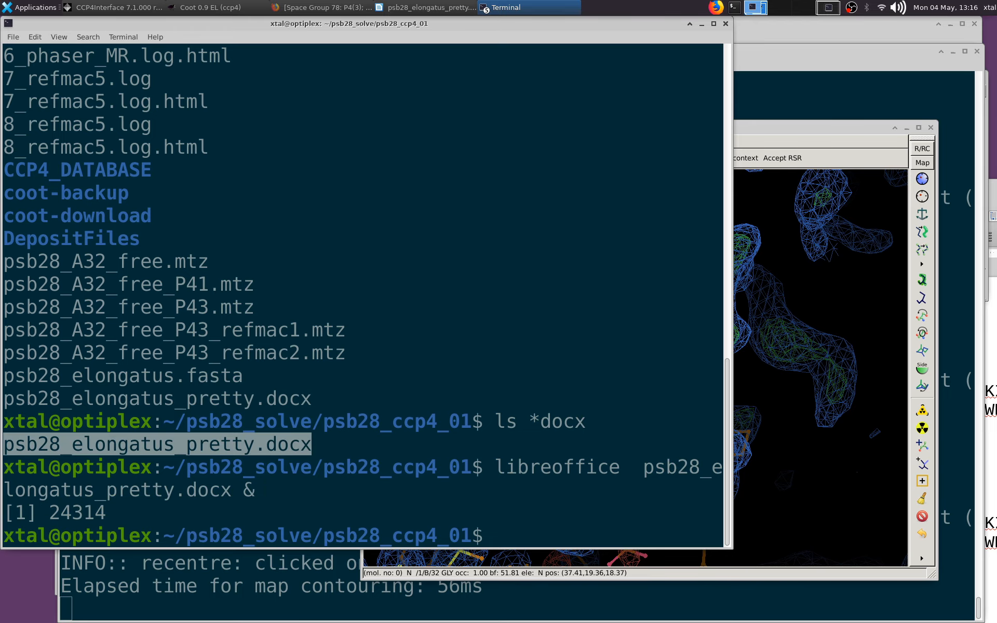
Return to Coot and identify the residue at the other end of the chain B loop gap by centring on the Leu 23 carbon
{"action": "left_click_drag", "start_coordinate": [807, 133], "coordinate": [677, 66]}
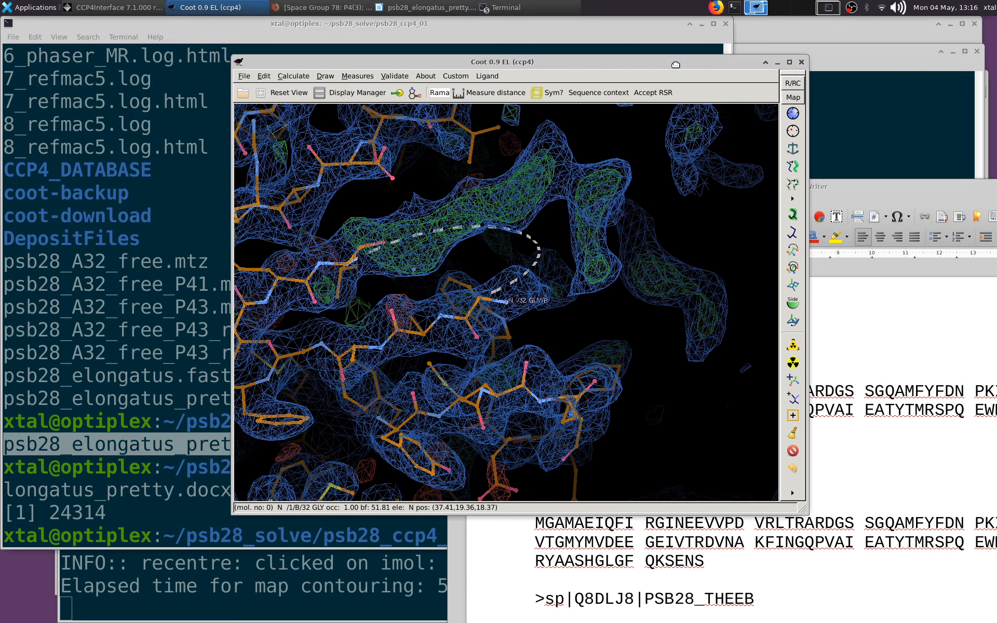
{"action": "left_click_drag", "start_coordinate": [504, 297], "coordinate": [521, 296]}
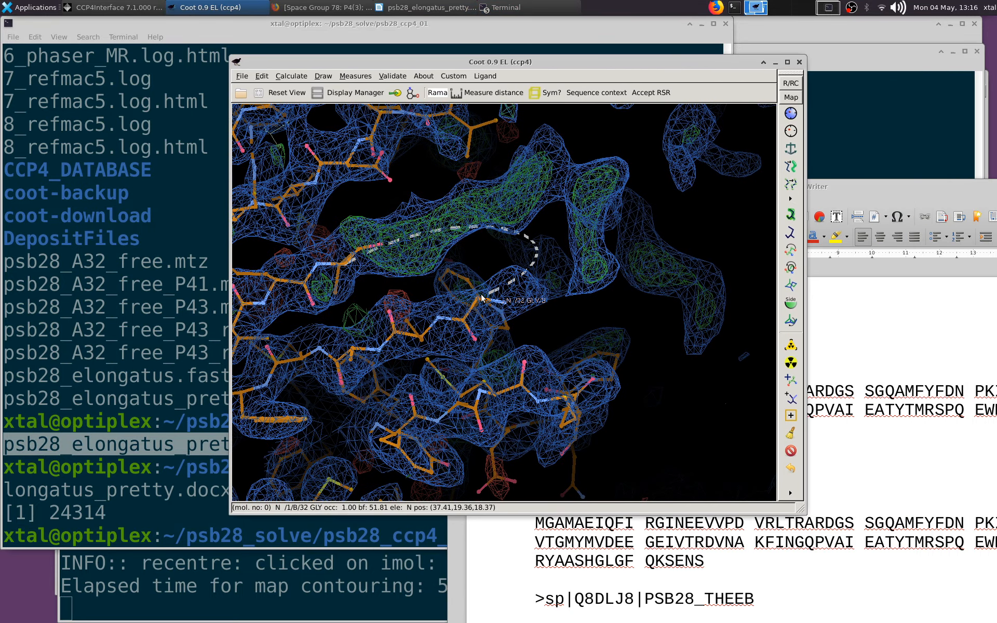
{"action": "middle_click", "coordinate": [362, 250]}
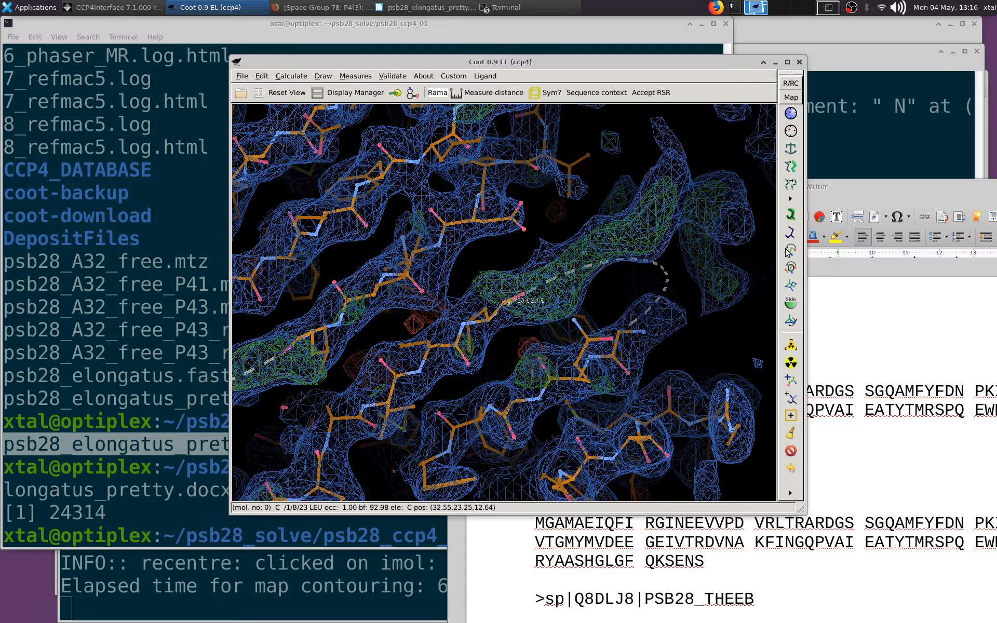
Widen the sequence document's window and highlight TRARDGS S in the first sequence in yellow
{"action": "left_click_drag", "start_coordinate": [864, 194], "coordinate": [700, 150]}
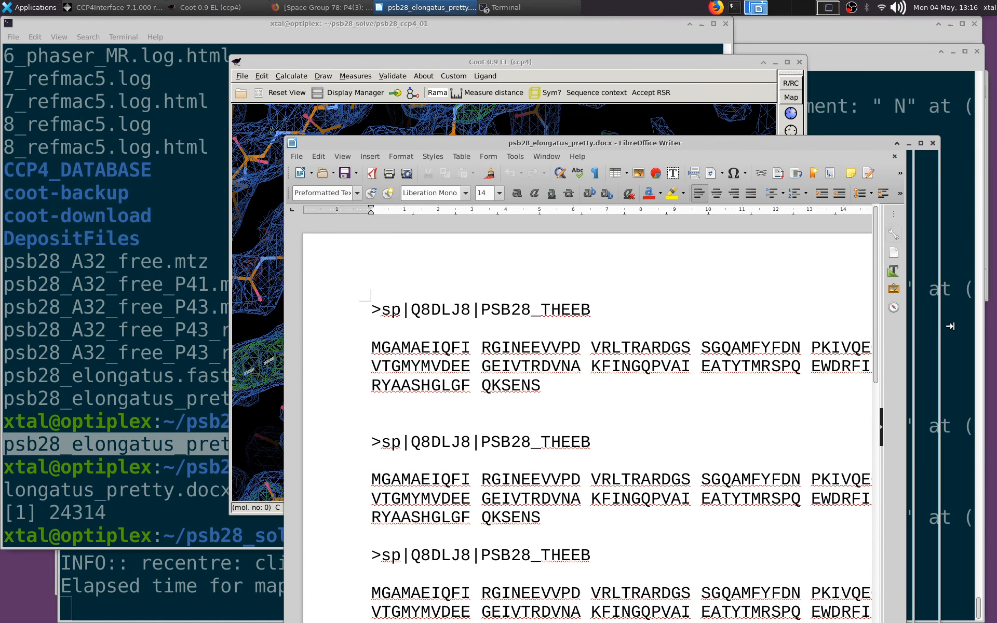
{"action": "left_click_drag", "start_coordinate": [951, 327], "coordinate": [961, 326]}
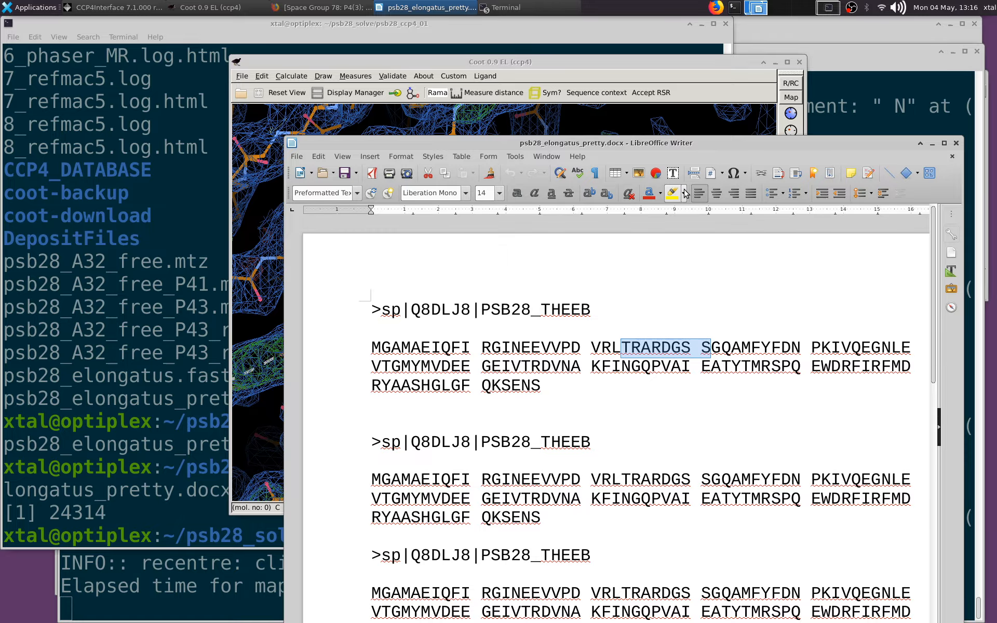
Switch back to Coot and display the refined model as C-alphas/Backbone
{"action": "left_click", "coordinate": [651, 120]}
{"action": "left_click_drag", "start_coordinate": [482, 235], "coordinate": [441, 231]}
{"action": "left_click", "coordinate": [356, 93]}
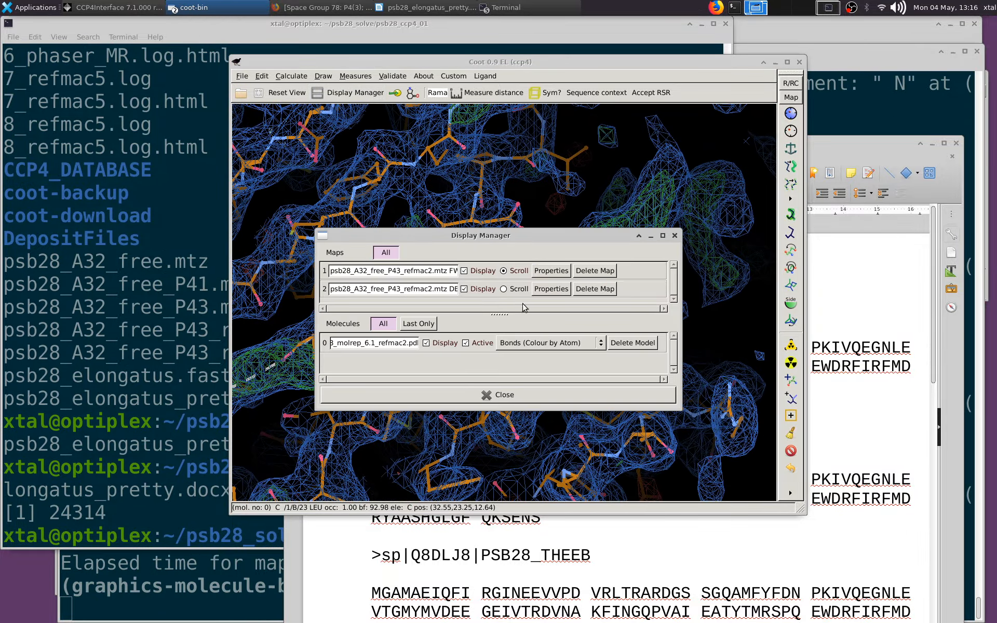
{"action": "left_click", "coordinate": [533, 342]}
{"action": "left_click", "coordinate": [540, 387]}
{"action": "left_click", "coordinate": [507, 396]}
Follow the chain B backbone past Arg 87 to locate the next gap, centring on Met 54
{"action": "left_click_drag", "start_coordinate": [465, 366], "coordinate": [315, 299]}
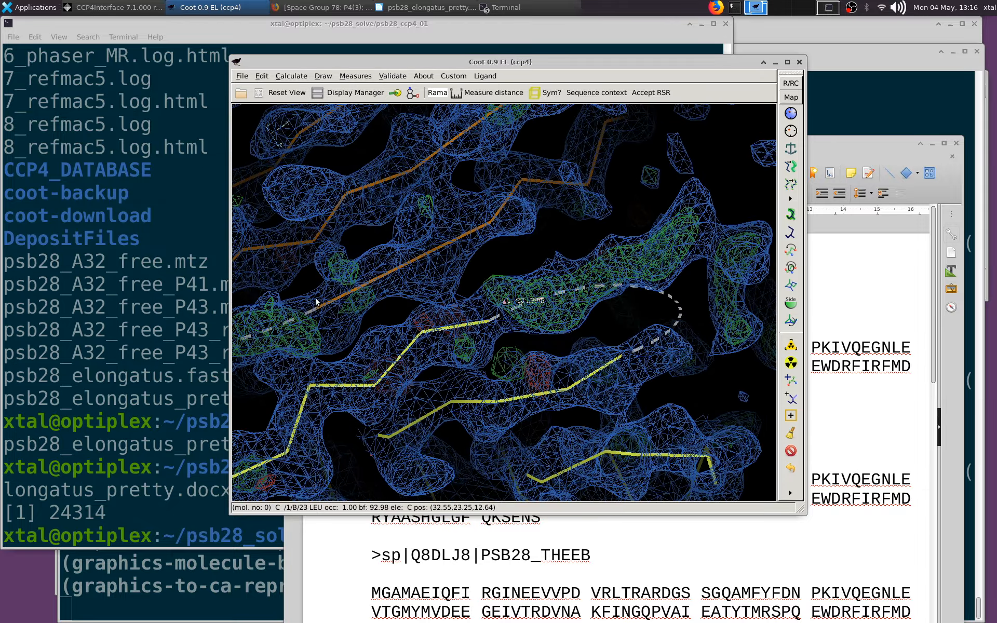
{"action": "mouse_move", "coordinate": [406, 321]}
{"action": "left_mouse_down"}
{"action": "mouse_move", "coordinate": [545, 343]}
{"action": "mouse_move", "coordinate": [432, 363]}
{"action": "left_mouse_up"}
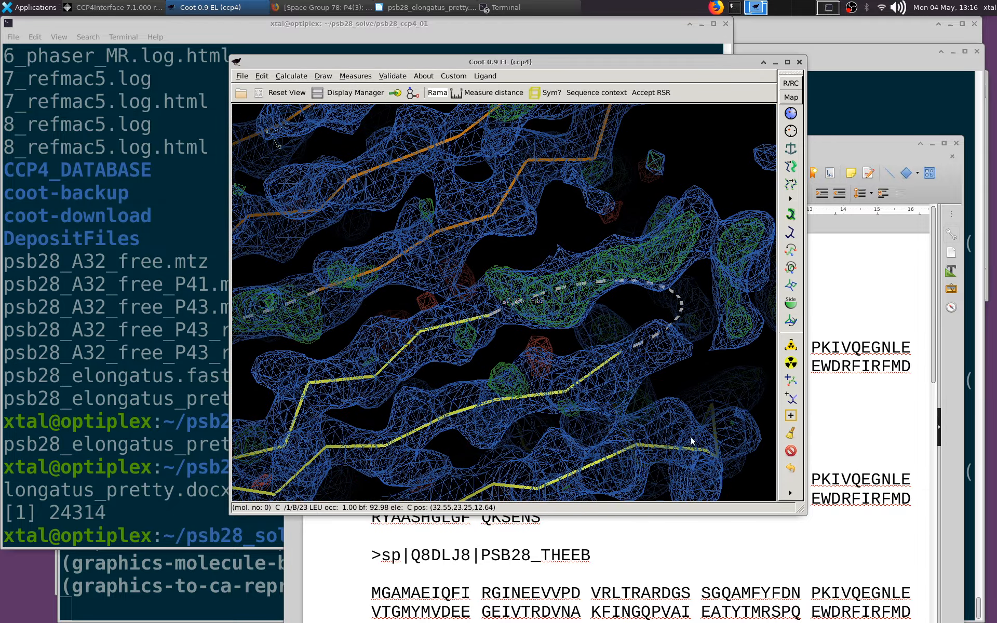
{"action": "middle_click", "coordinate": [705, 450]}
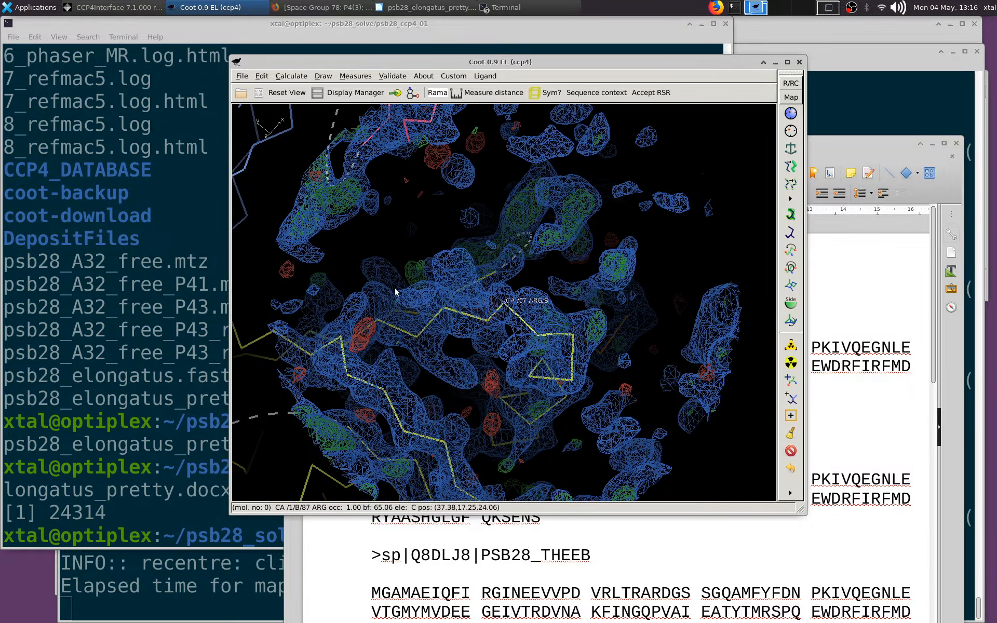
{"action": "mouse_move", "coordinate": [436, 321]}
{"action": "left_mouse_down"}
{"action": "mouse_move", "coordinate": [520, 397]}
{"action": "mouse_move", "coordinate": [421, 357]}
{"action": "left_mouse_up"}
{"action": "mouse_move", "coordinate": [420, 358]}
{"action": "right_mouse_down"}
{"action": "mouse_move", "coordinate": [412, 337]}
{"action": "mouse_move", "coordinate": [424, 312]}
{"action": "right_mouse_up"}
{"action": "left_click_drag", "start_coordinate": [424, 312], "coordinate": [417, 278]}
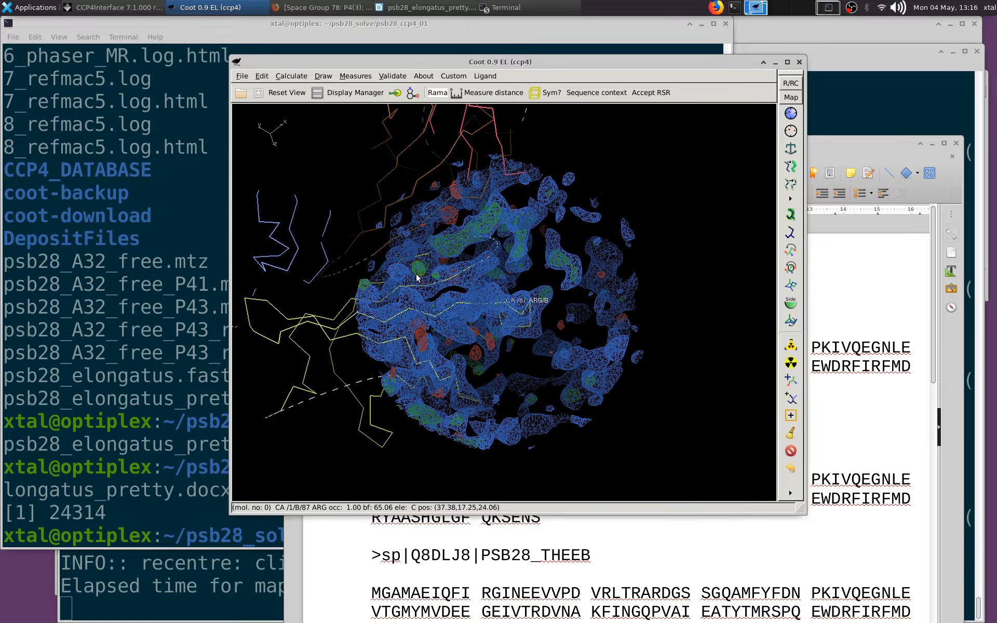
{"action": "middle_click", "coordinate": [283, 410]}
{"action": "left_click_drag", "start_coordinate": [443, 441], "coordinate": [526, 358]}
{"action": "mouse_move", "coordinate": [526, 358]}
{"action": "right_mouse_down"}
{"action": "mouse_move", "coordinate": [544, 322]}
{"action": "mouse_move", "coordinate": [540, 260]}
{"action": "right_mouse_up"}
{"action": "mouse_move", "coordinate": [540, 260]}
{"action": "left_mouse_down"}
{"action": "mouse_move", "coordinate": [534, 216]}
{"action": "mouse_move", "coordinate": [559, 219]}
{"action": "mouse_move", "coordinate": [479, 353]}
{"action": "mouse_move", "coordinate": [608, 365]}
{"action": "mouse_move", "coordinate": [677, 284]}
{"action": "mouse_move", "coordinate": [742, 305]}
{"action": "mouse_move", "coordinate": [532, 307]}
{"action": "mouse_move", "coordinate": [457, 345]}
{"action": "mouse_move", "coordinate": [519, 364]}
{"action": "mouse_move", "coordinate": [387, 409]}
{"action": "mouse_move", "coordinate": [446, 367]}
{"action": "left_mouse_up"}
{"action": "middle_click", "coordinate": [766, 315]}
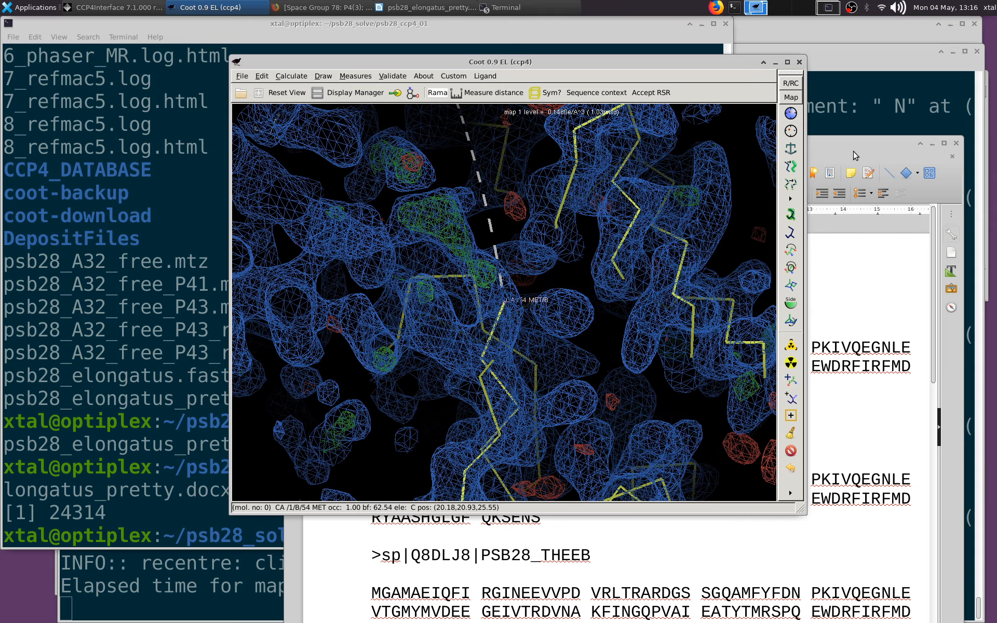
Highlight QEGNLE VTGM in the first sequence of the LibreOffice document in yellow
{"action": "left_click", "coordinate": [855, 154]}
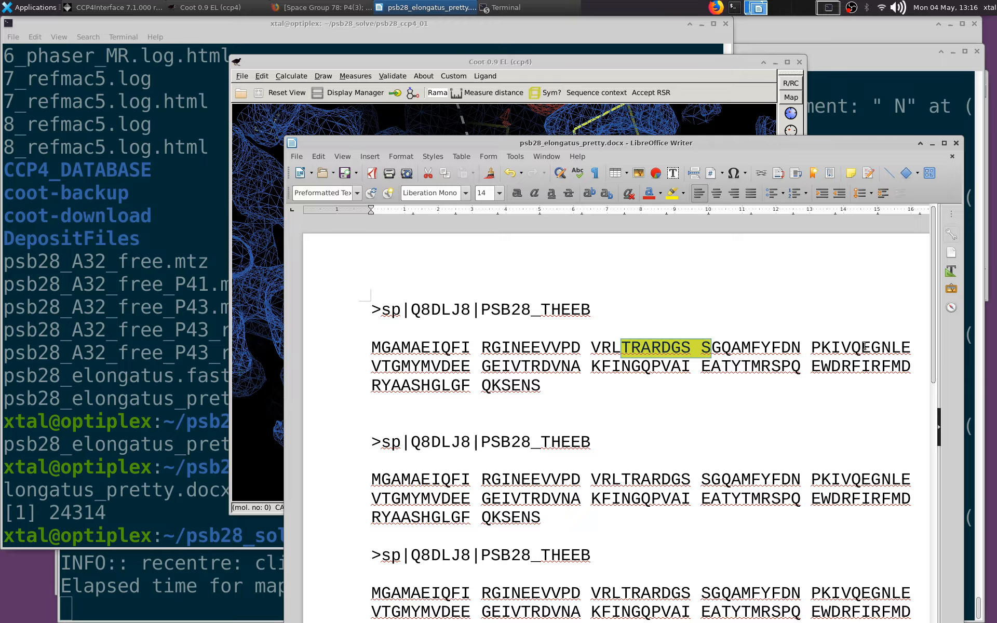
{"action": "left_click_drag", "start_coordinate": [806, 356], "coordinate": [391, 365]}
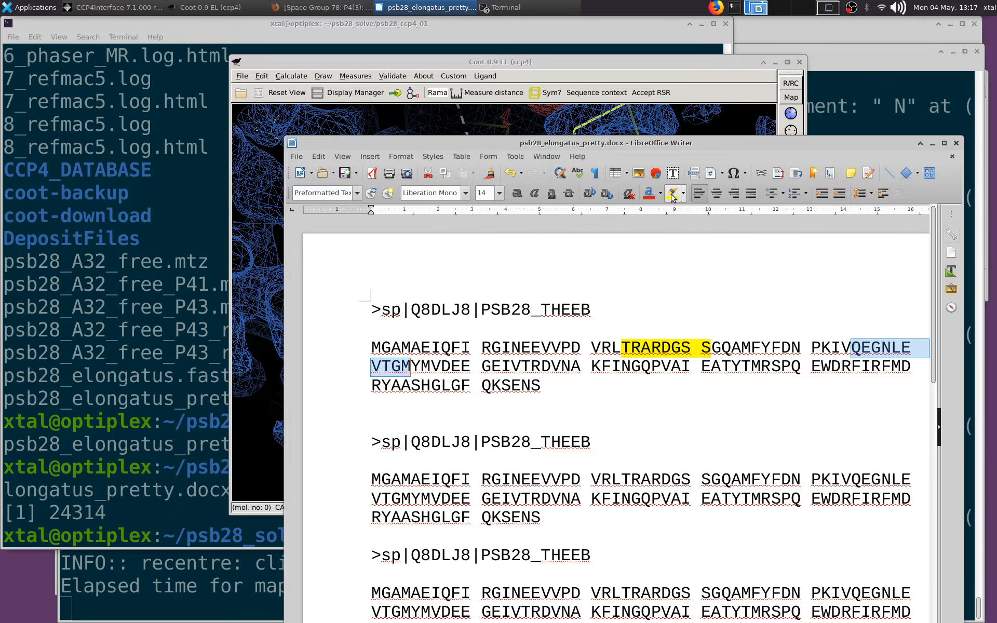
Return to Coot and trace the chain B backbone from Met 54 to its N-terminal end at Met 4
{"action": "left_click", "coordinate": [269, 259]}
{"action": "left_click_drag", "start_coordinate": [387, 262], "coordinate": [603, 300]}
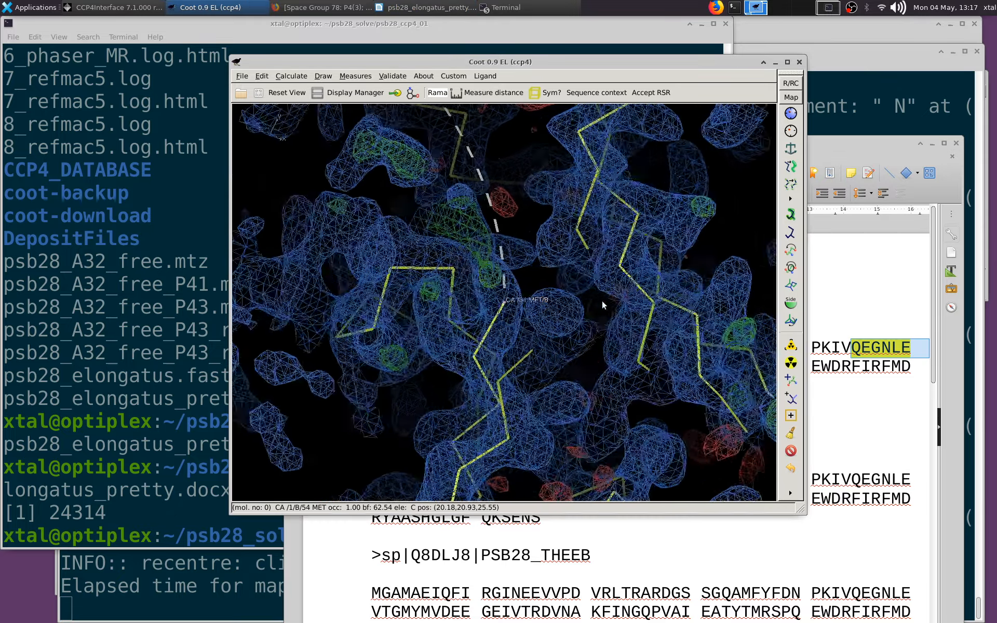
{"action": "right_click_drag", "start_coordinate": [613, 322], "coordinate": [596, 288]}
{"action": "left_click_drag", "start_coordinate": [596, 287], "coordinate": [434, 371]}
{"action": "middle_click", "coordinate": [401, 409]}
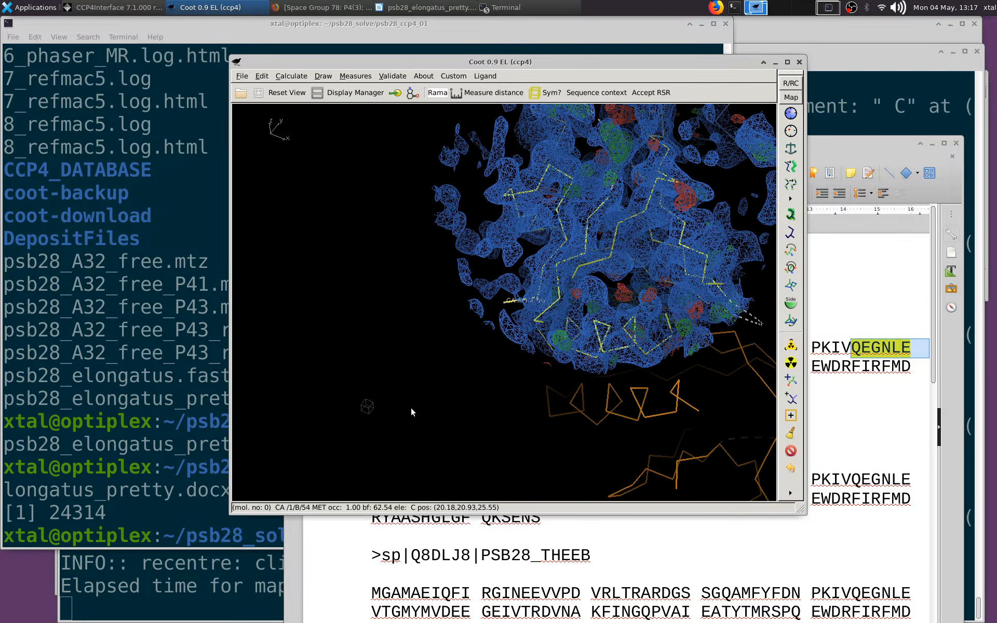
{"action": "left_click_drag", "start_coordinate": [412, 409], "coordinate": [618, 273]}
{"action": "right_click_drag", "start_coordinate": [618, 273], "coordinate": [523, 417]}
{"action": "left_click_drag", "start_coordinate": [524, 417], "coordinate": [653, 216]}
{"action": "right_click_drag", "start_coordinate": [654, 215], "coordinate": [578, 355]}
{"action": "scroll", "coordinate": [578, 356], "scroll_direction": "down", "scroll_amount": 3}
{"action": "left_click_drag", "start_coordinate": [577, 355], "coordinate": [429, 309]}
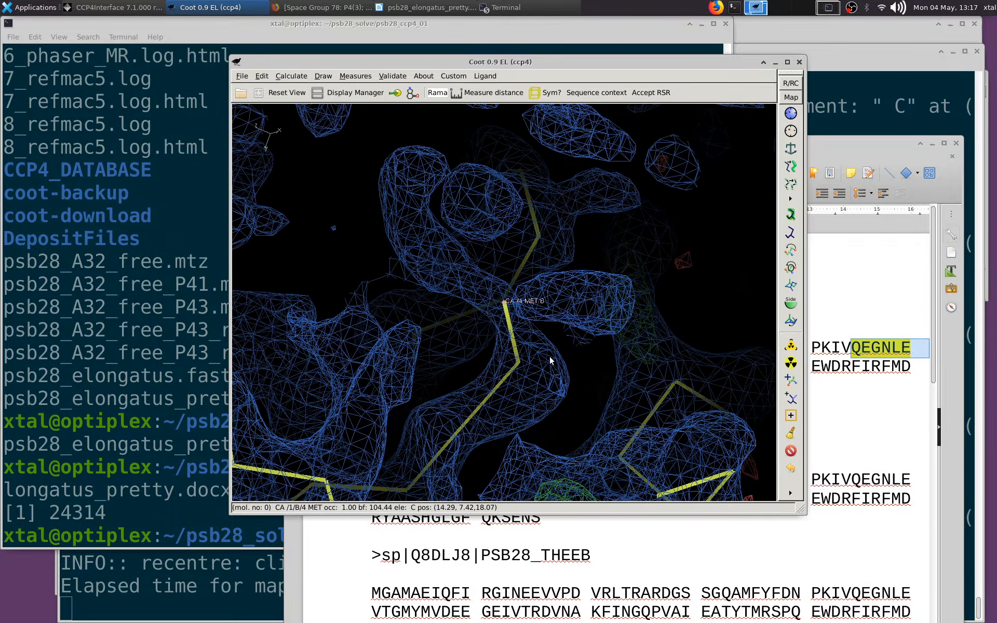
Compare the density at the N-terminal Met 4 across the NCS-related chains, returning to chain B
{"action": "key", "text": "o"}
{"action": "key", "text": "o"}
{"action": "key", "text": "o"}
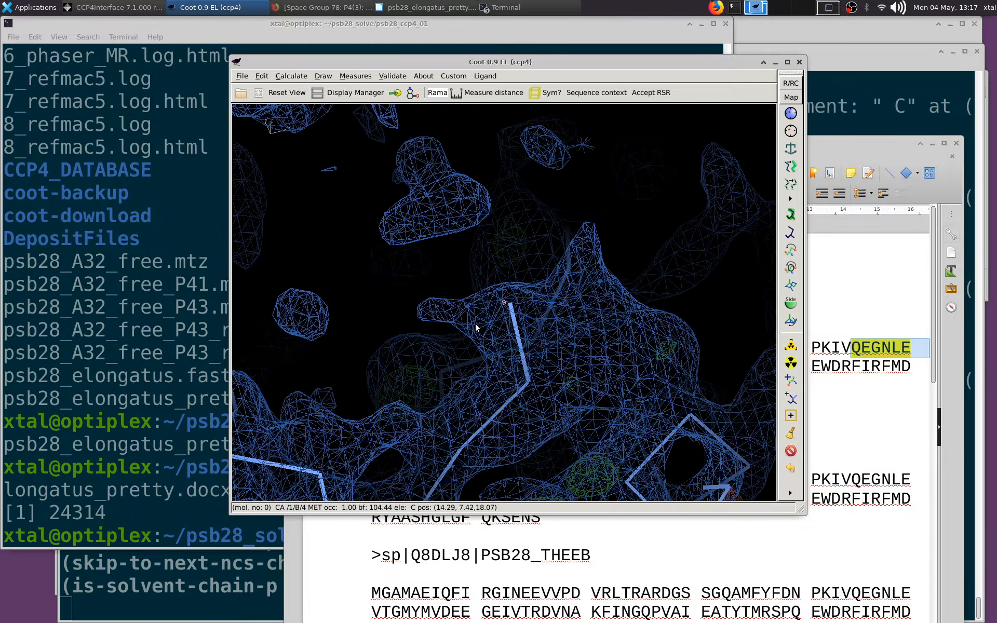
{"action": "key", "text": "o"}
{"action": "key", "text": "o"}
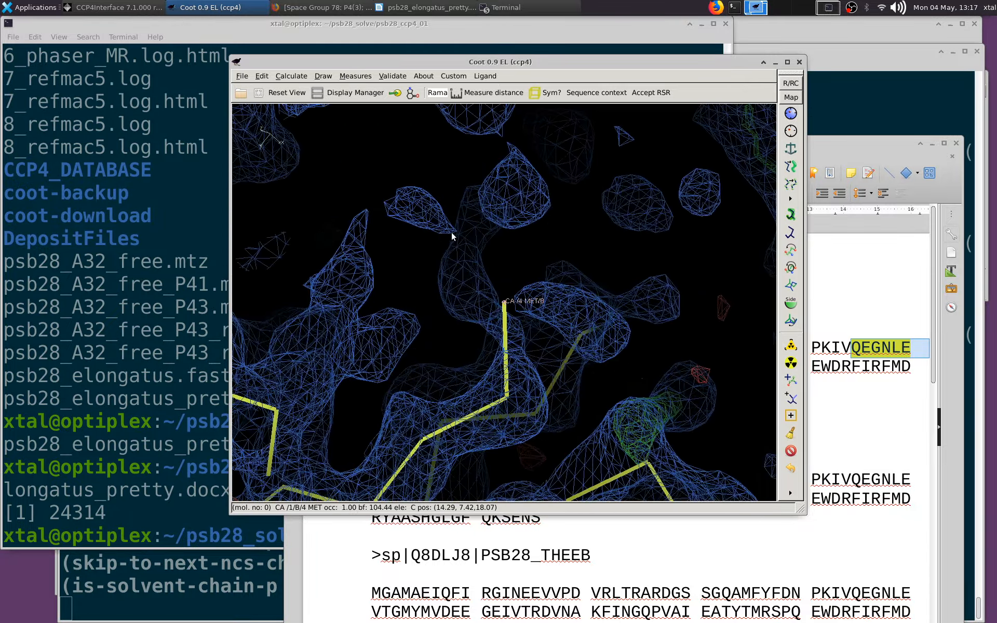
{"action": "left_click_drag", "start_coordinate": [452, 235], "coordinate": [516, 304]}
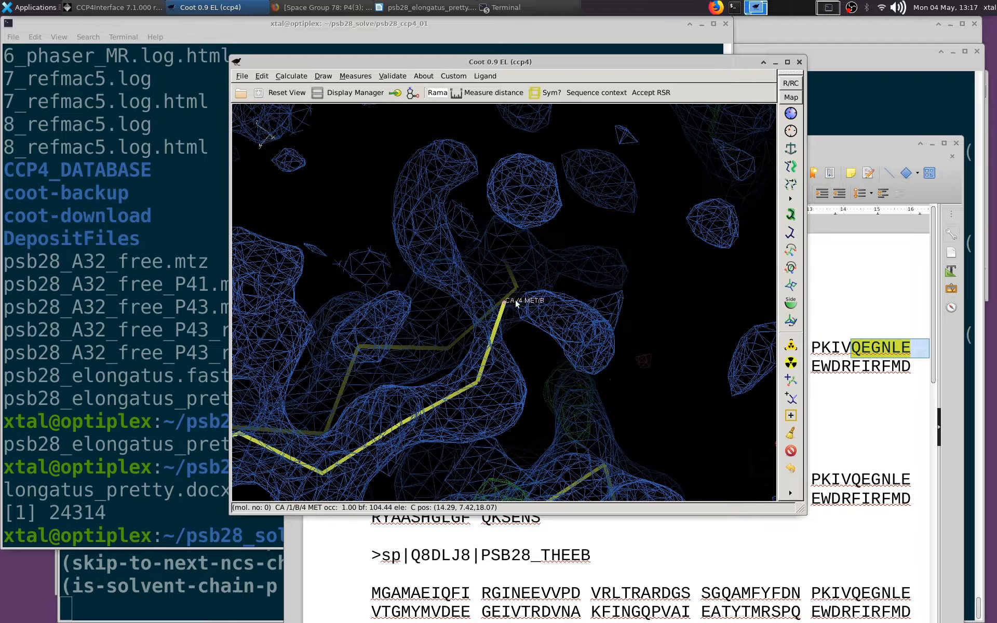
Set the model's representation to Bonds (Colour by Atom) in the Display Manager
{"action": "left_click", "coordinate": [347, 94]}
{"action": "left_click", "coordinate": [541, 342]}
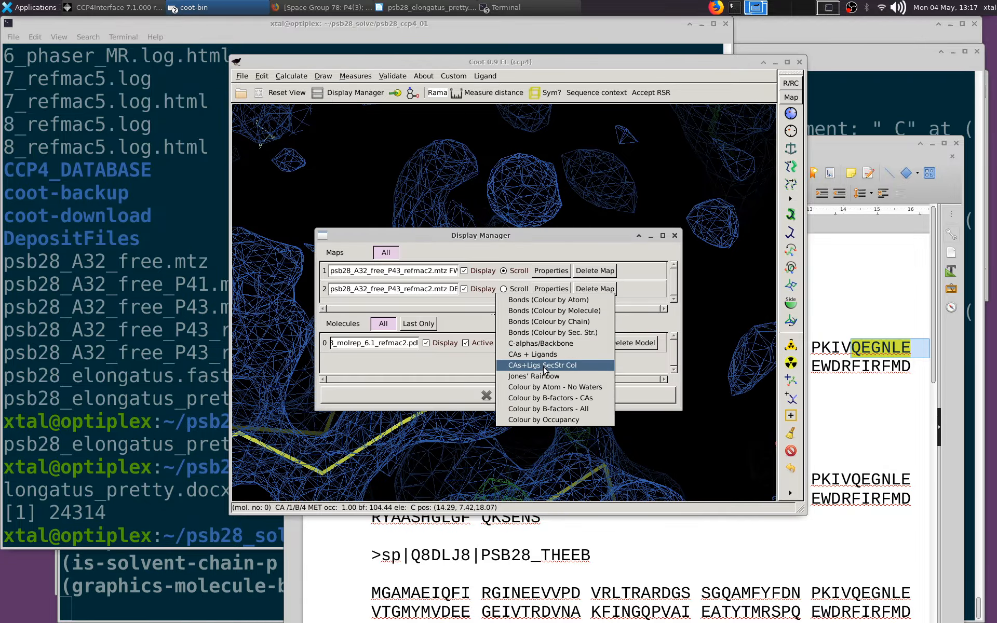
{"action": "left_click", "coordinate": [536, 301]}
{"action": "left_click", "coordinate": [504, 394]}
Real-space refine Met 4 of chain B and accept the refinement
{"action": "left_click_drag", "start_coordinate": [503, 396], "coordinate": [612, 335]}
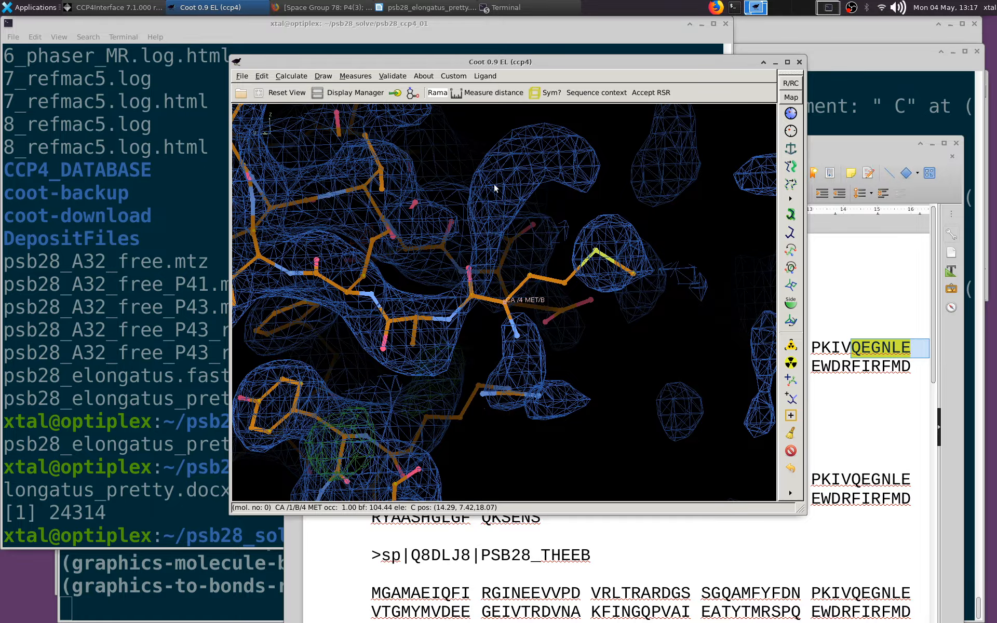
{"action": "left_click_drag", "start_coordinate": [528, 180], "coordinate": [498, 299]}
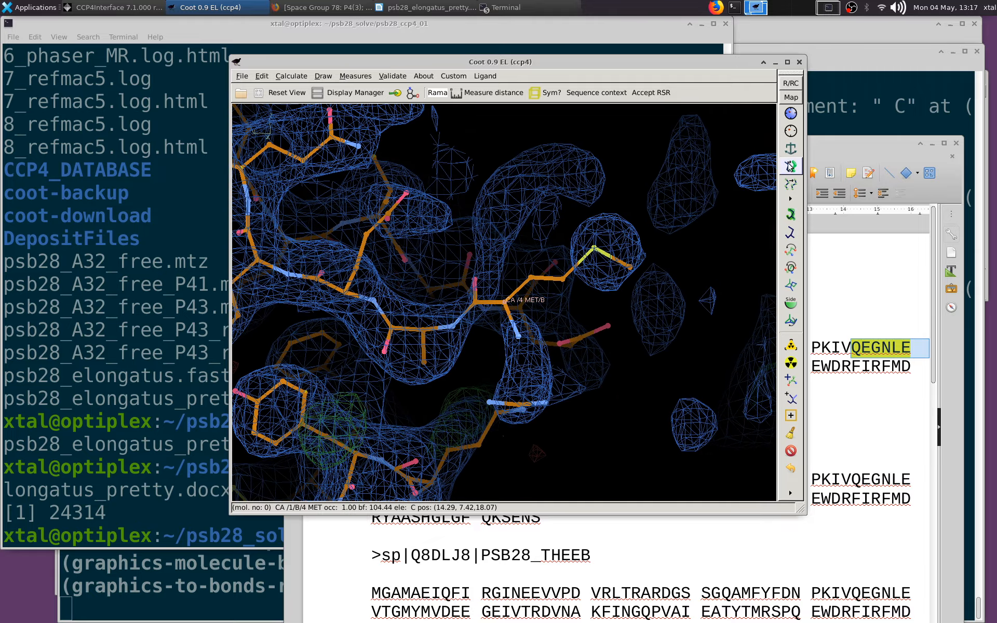
{"action": "left_click", "coordinate": [791, 114]}
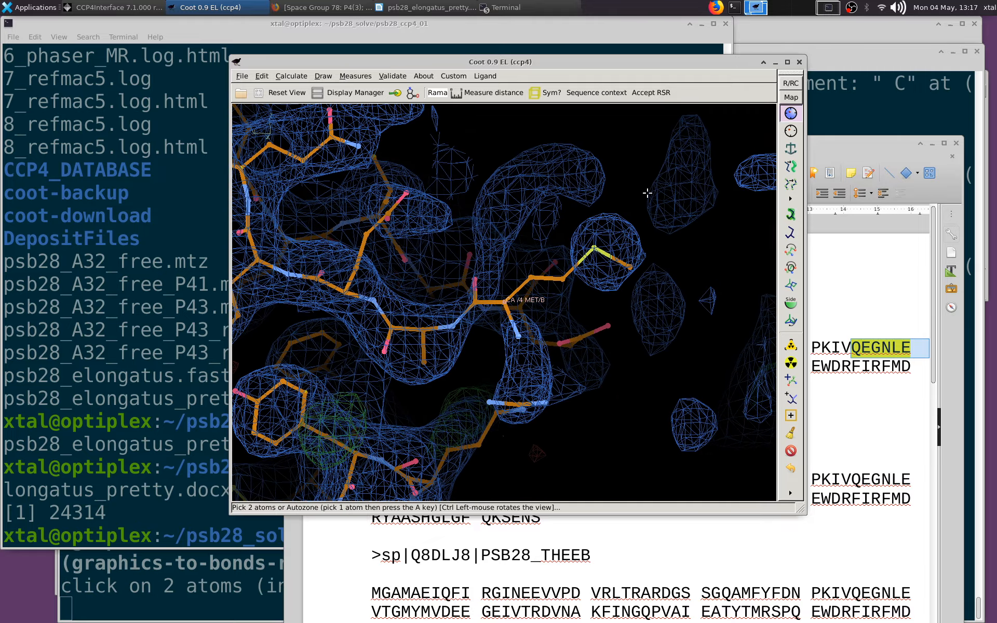
{"action": "left_click", "coordinate": [592, 245]}
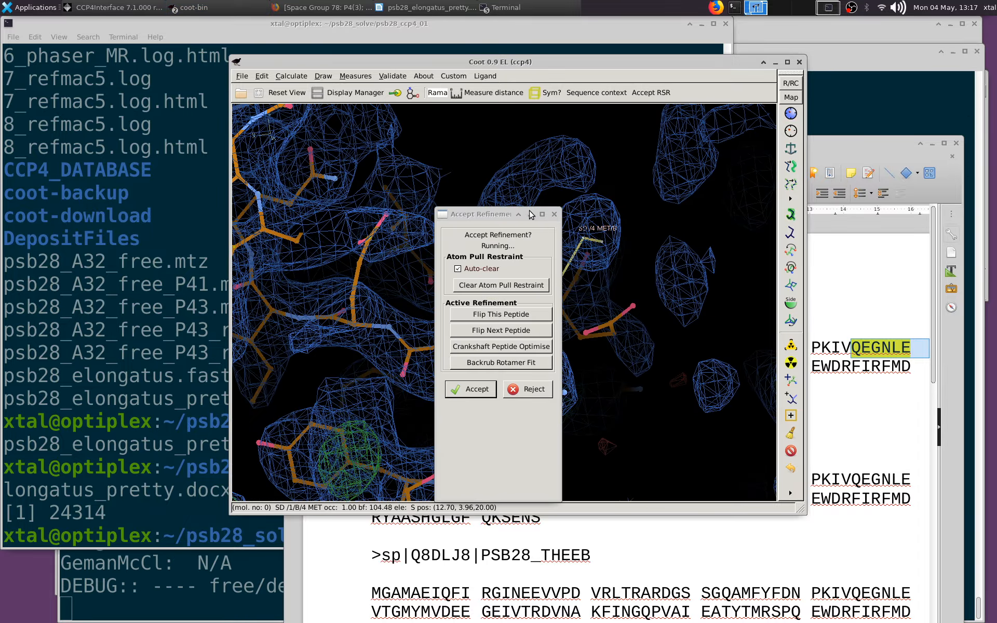
{"action": "left_click_drag", "start_coordinate": [453, 215], "coordinate": [764, 192]}
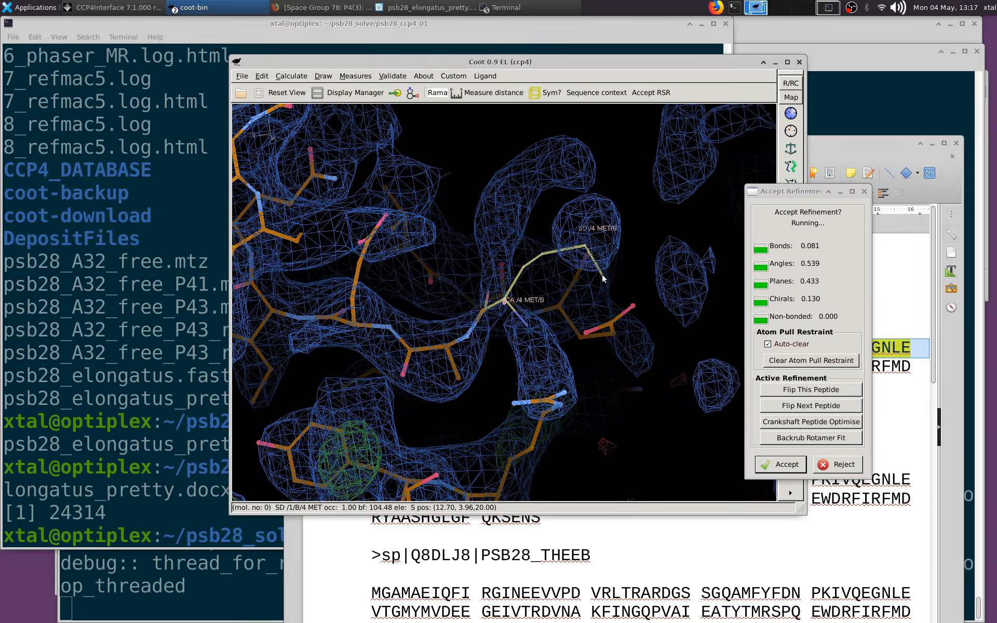
{"action": "left_click", "coordinate": [784, 465]}
Delete the N-terminal residue Met 4 from chain B
{"action": "left_click_drag", "start_coordinate": [504, 307], "coordinate": [667, 324]}
{"action": "left_click", "coordinate": [790, 451]}
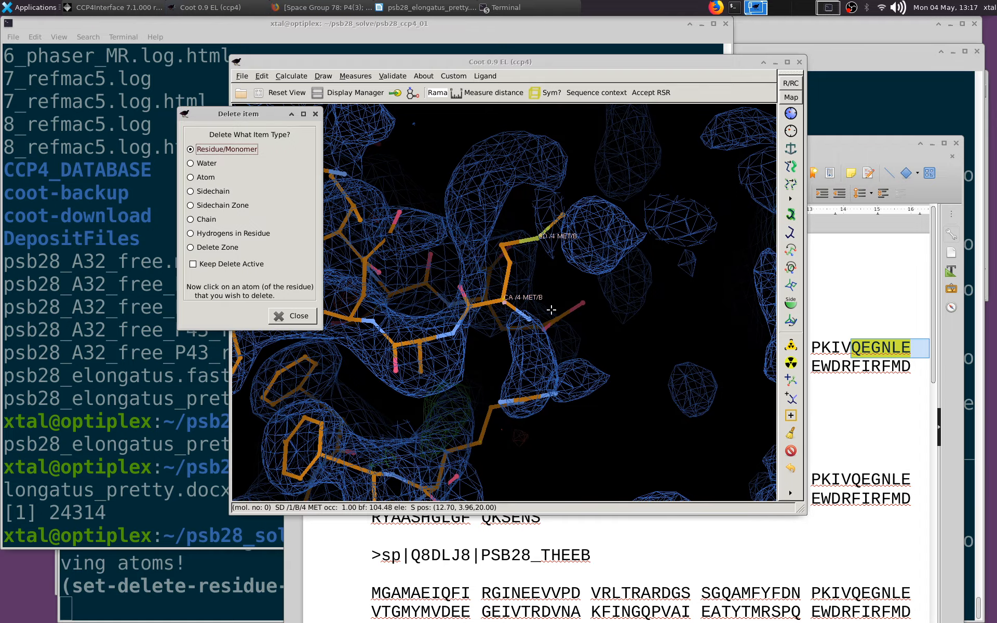
{"action": "left_click", "coordinate": [504, 300]}
Examine the fit of chain B to the density from Ala 5 to Ile 10, adjusting the map contour, and glance at the sequence document
{"action": "left_click_drag", "start_coordinate": [632, 369], "coordinate": [578, 328]}
{"action": "scroll", "coordinate": [578, 328], "scroll_direction": "up", "scroll_amount": 3}
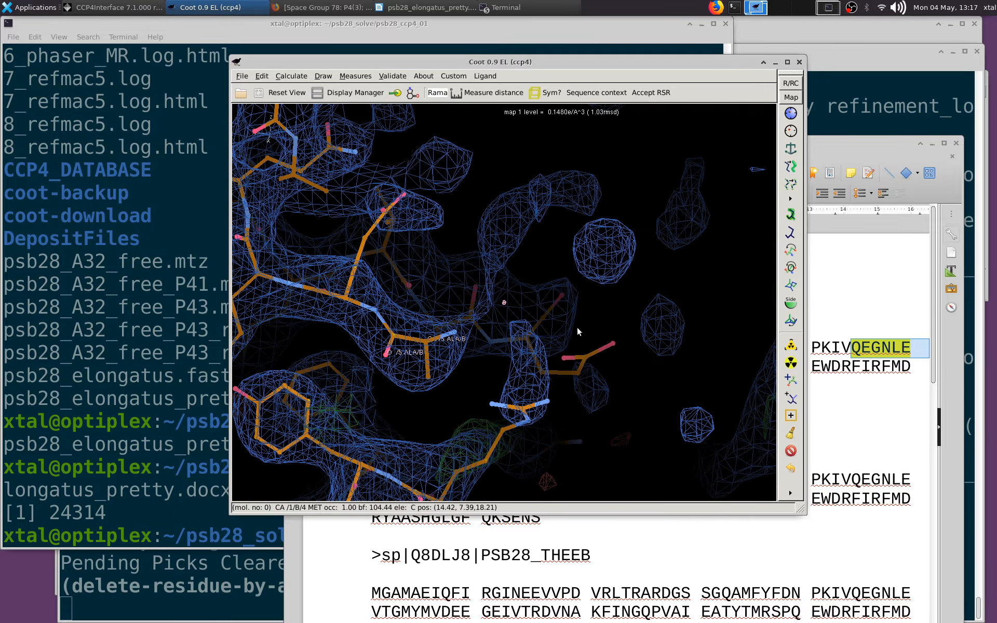
{"action": "scroll", "coordinate": [578, 327], "scroll_direction": "down", "scroll_amount": 2}
{"action": "middle_click", "coordinate": [344, 298]}
{"action": "left_click_drag", "start_coordinate": [518, 387], "coordinate": [542, 258]}
{"action": "scroll", "coordinate": [541, 258], "scroll_direction": "up", "scroll_amount": 4}
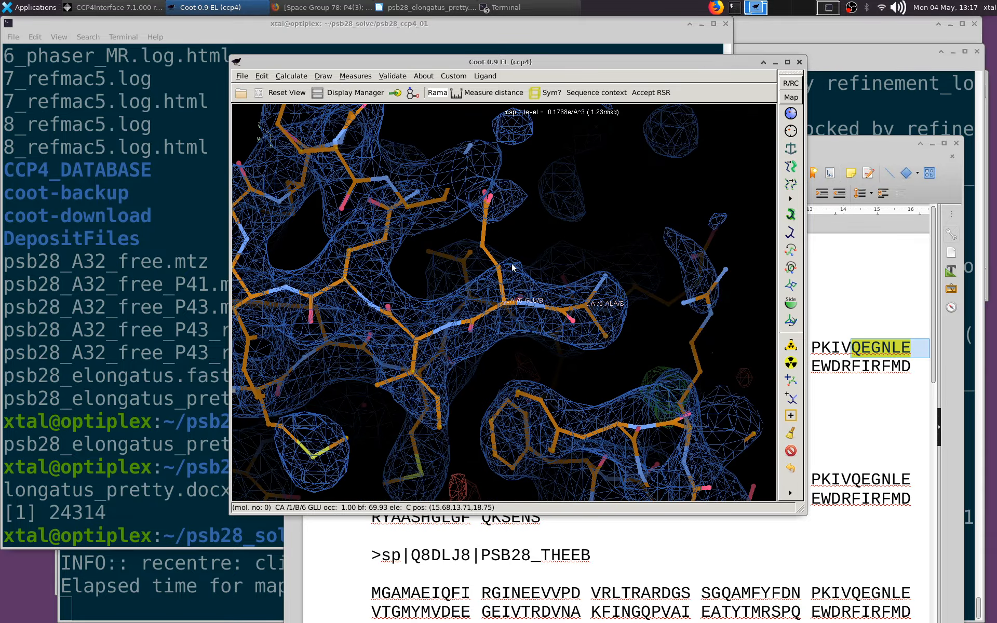
{"action": "middle_click", "coordinate": [340, 285]}
{"action": "scroll", "coordinate": [429, 321], "scroll_direction": "up", "scroll_amount": 1}
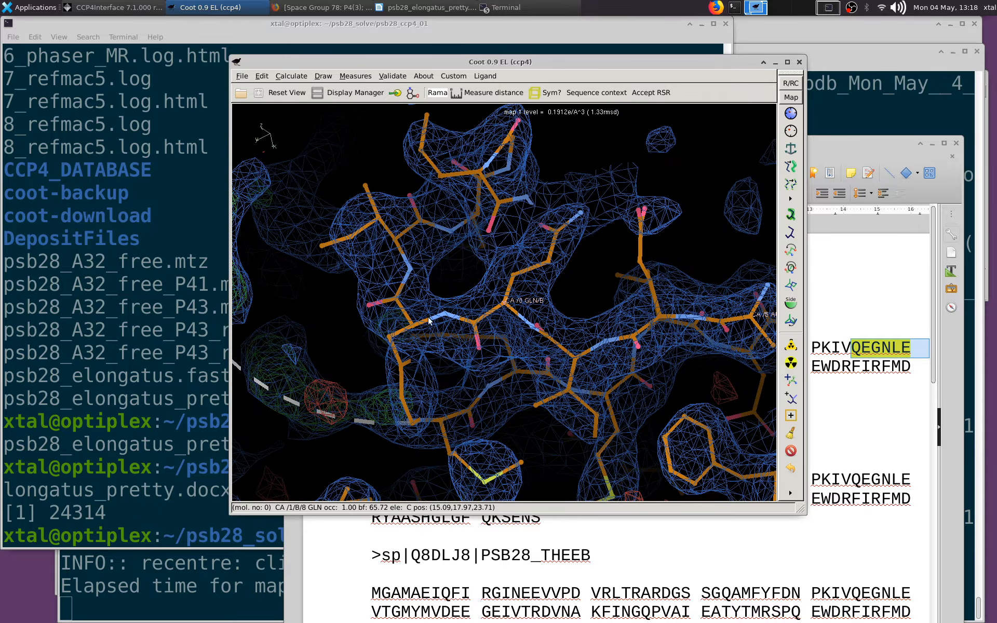
{"action": "middle_click", "coordinate": [411, 327]}
{"action": "left_click_drag", "start_coordinate": [404, 323], "coordinate": [546, 295]}
{"action": "middle_click", "coordinate": [451, 236]}
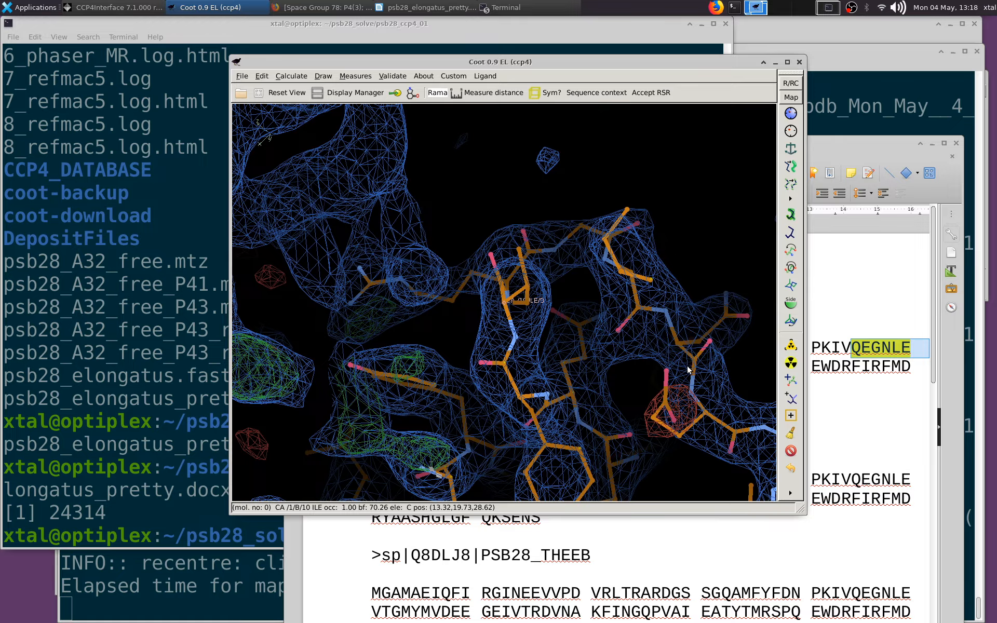
{"action": "key", "text": "alt+Tab"}
{"action": "key", "text": "alt+space"}
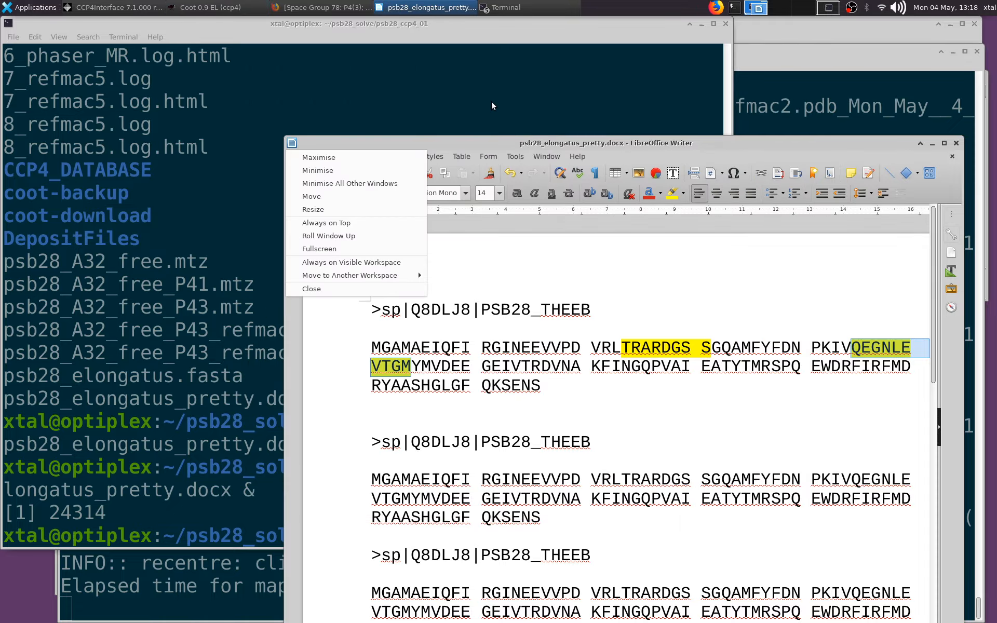
{"action": "key", "text": "alt+Tab"}
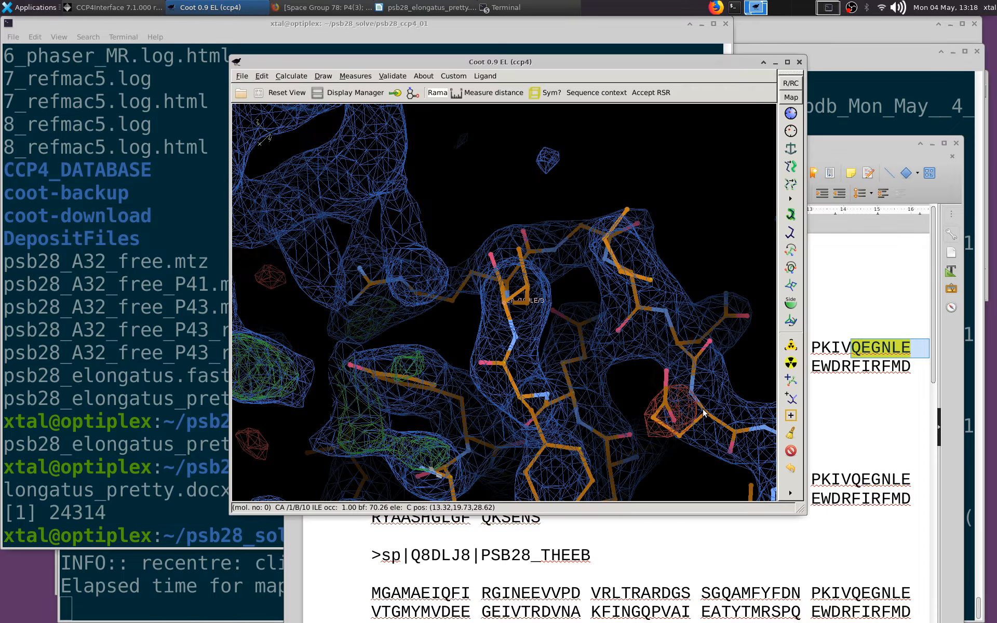
Auto-fit the side chain of Glu 15 in chain B and set its rotamer to mt-10
{"action": "middle_click", "coordinate": [704, 413]}
{"action": "left_click_drag", "start_coordinate": [691, 403], "coordinate": [653, 241]}
{"action": "scroll", "coordinate": [529, 301], "scroll_direction": "down", "scroll_amount": 3}
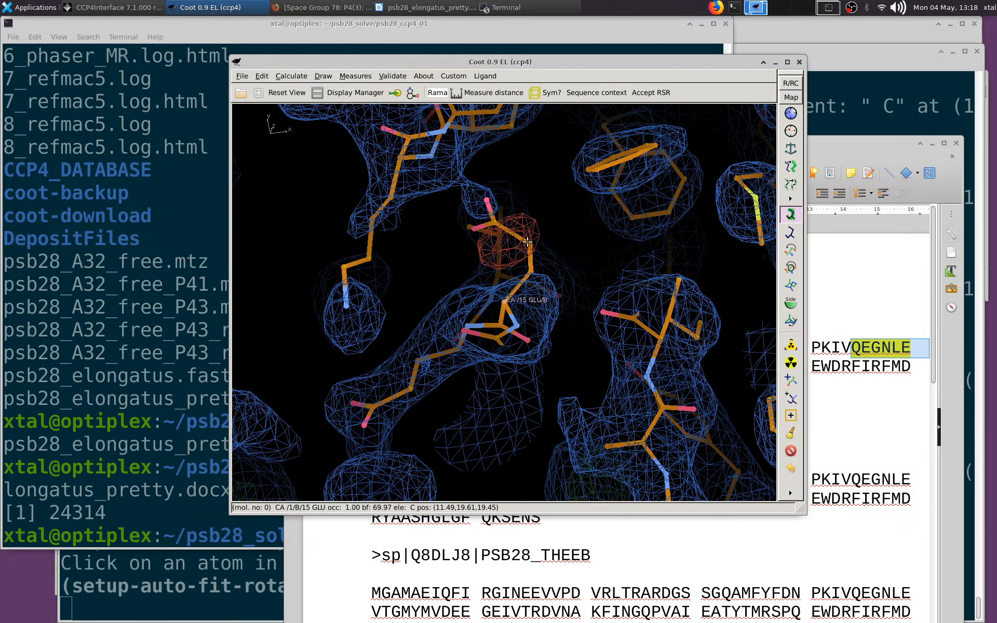
{"action": "left_click_drag", "start_coordinate": [536, 250], "coordinate": [696, 231]}
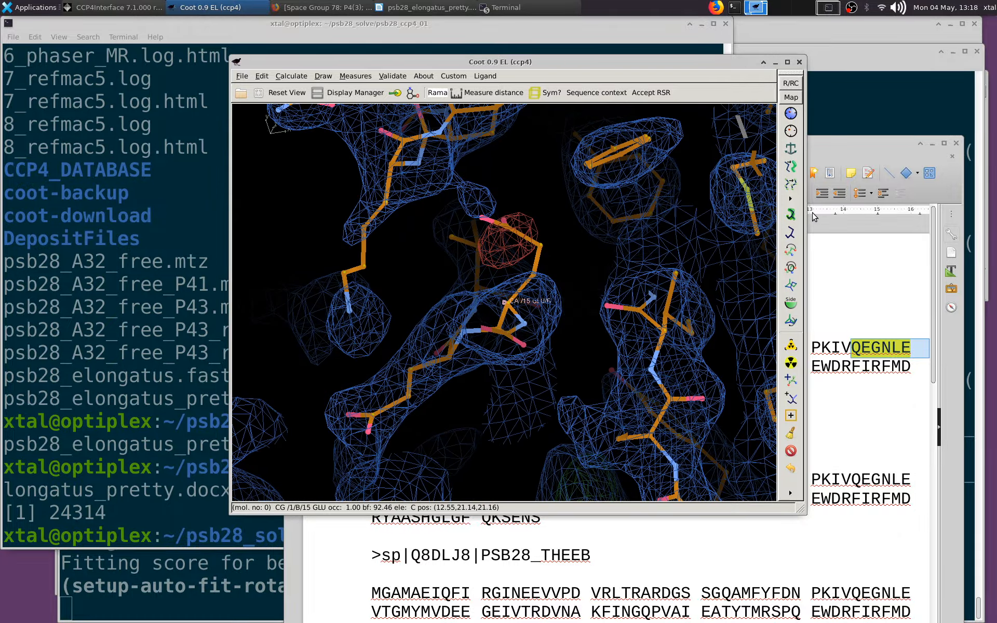
{"action": "left_click", "coordinate": [542, 244]}
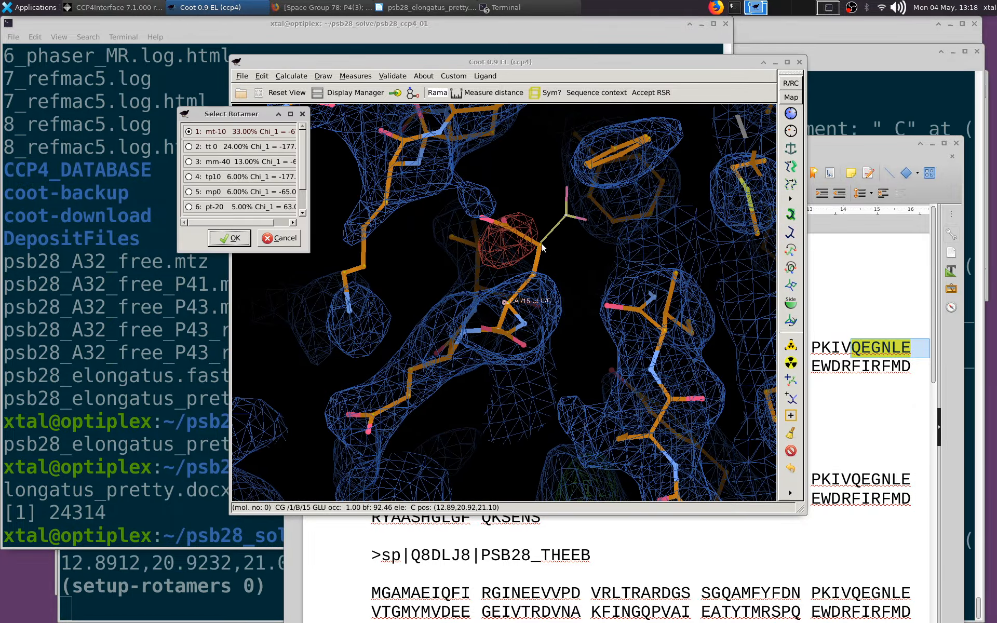
{"action": "left_click", "coordinate": [229, 238]}
Compare the density at Glu 15 with the NCS-related chain and recentre on Asn 14 of chain B
{"action": "left_click_drag", "start_coordinate": [442, 288], "coordinate": [549, 284]}
{"action": "key", "text": "o"}
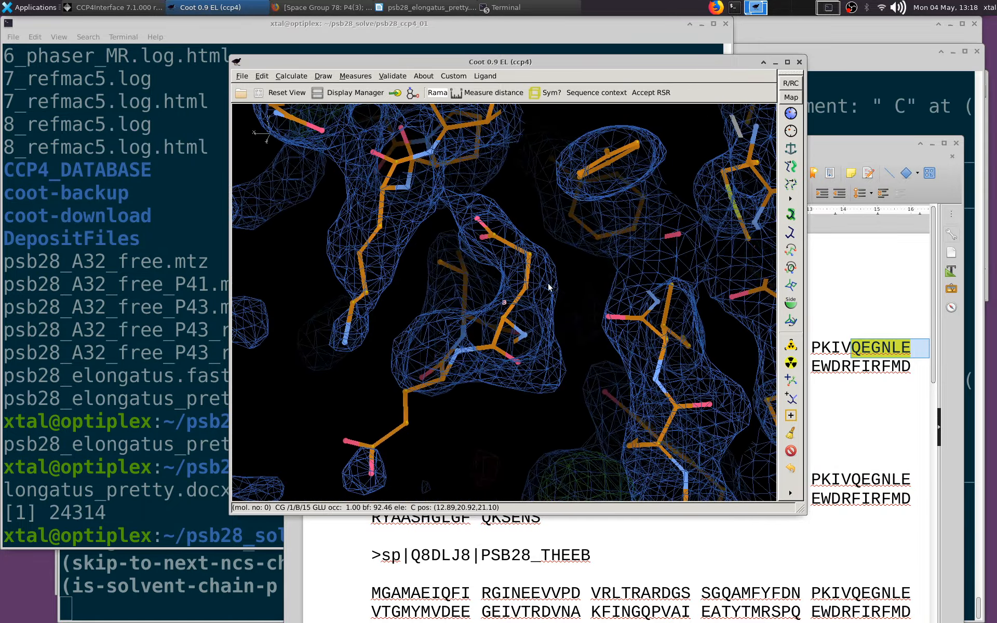
{"action": "left_click_drag", "start_coordinate": [441, 251], "coordinate": [663, 347]}
{"action": "scroll", "coordinate": [582, 337], "scroll_direction": "down", "scroll_amount": 3}
{"action": "middle_click", "coordinate": [567, 385]}
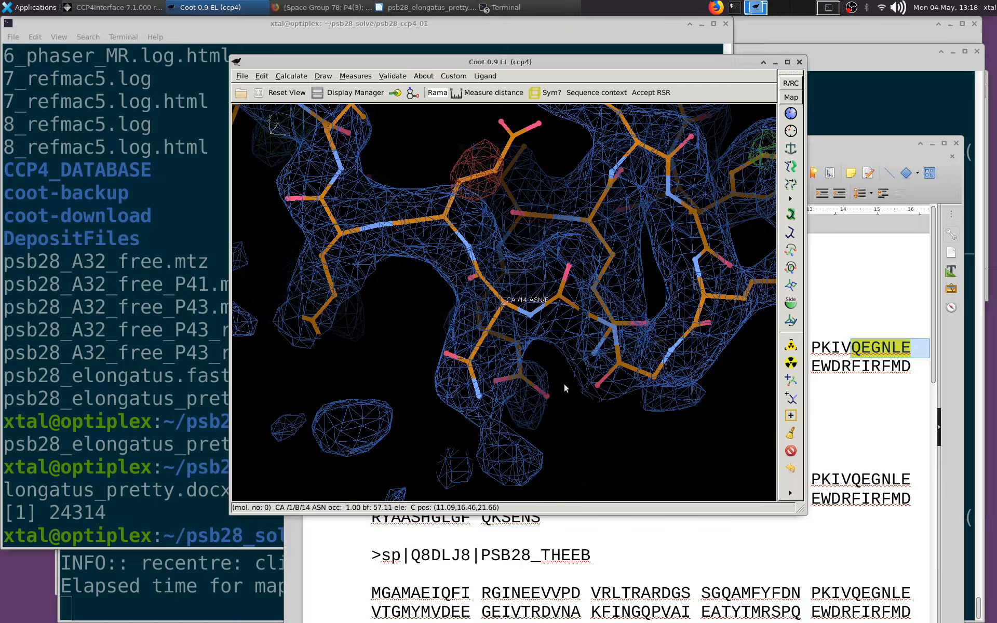
Auto-fit the rotamer of Arg 11 in chain B to the density
{"action": "left_click_drag", "start_coordinate": [564, 384], "coordinate": [751, 227]}
{"action": "middle_click", "coordinate": [668, 313]}
{"action": "middle_click", "coordinate": [709, 328]}
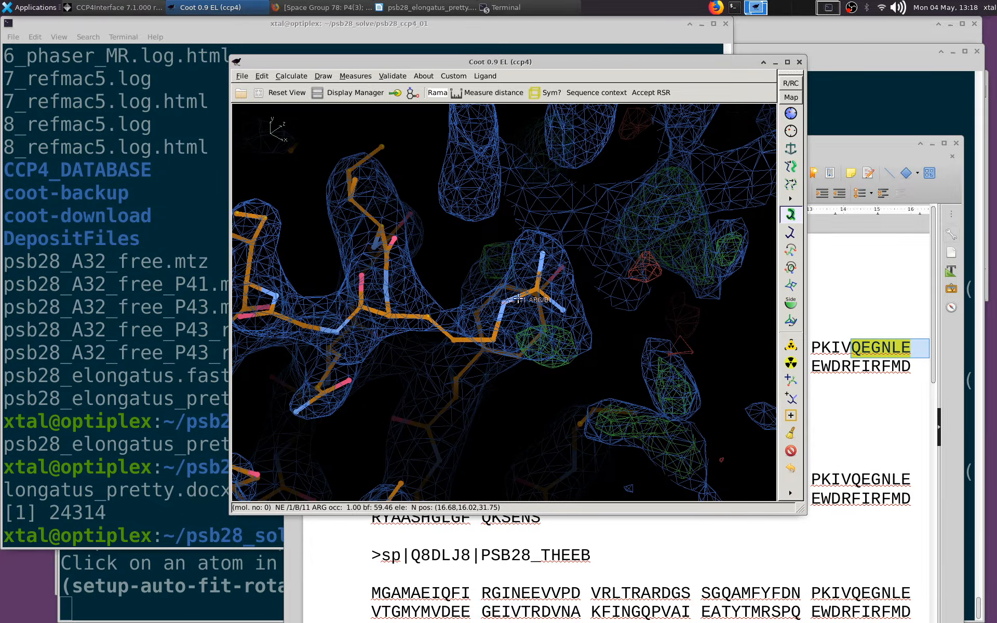
{"action": "left_click", "coordinate": [505, 304]}
{"action": "left_click_drag", "start_coordinate": [485, 291], "coordinate": [453, 264]}
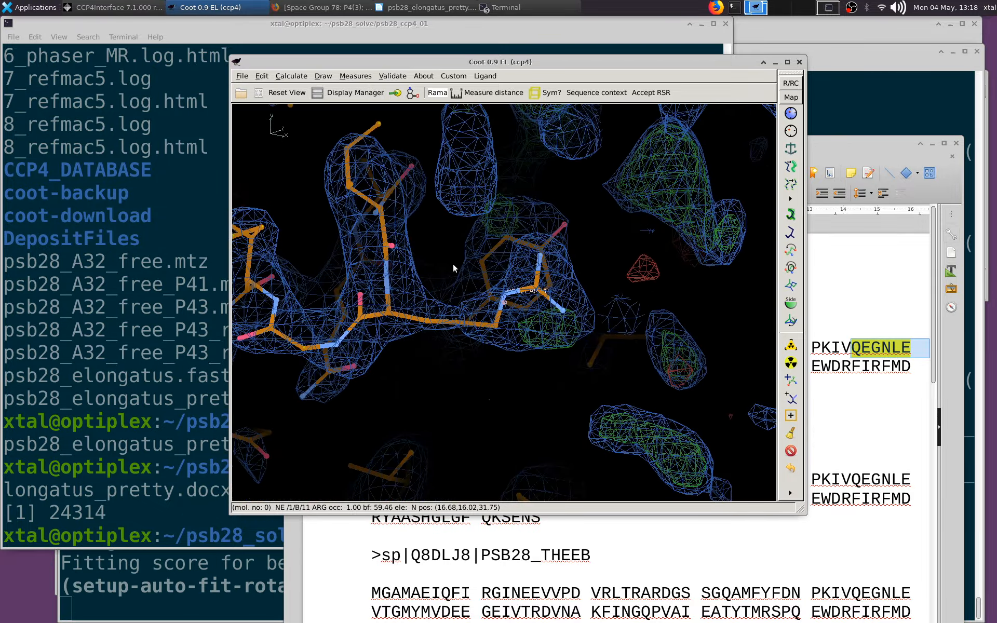
Inspect the density fit around Ile 10 in chain B from several angles
{"action": "scroll", "coordinate": [453, 263], "scroll_direction": "up", "scroll_amount": 3}
{"action": "middle_click", "coordinate": [388, 213]}
{"action": "left_click_drag", "start_coordinate": [397, 214], "coordinate": [620, 216]}
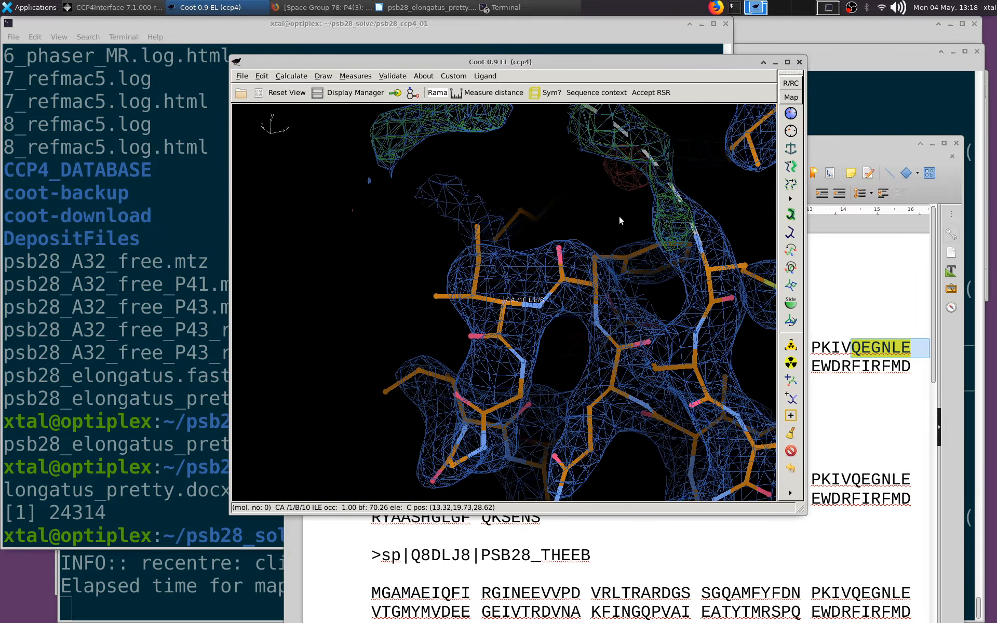
{"action": "middle_click", "coordinate": [696, 434]}
{"action": "left_click_drag", "start_coordinate": [673, 266], "coordinate": [338, 279]}
{"action": "middle_click", "coordinate": [288, 275]}
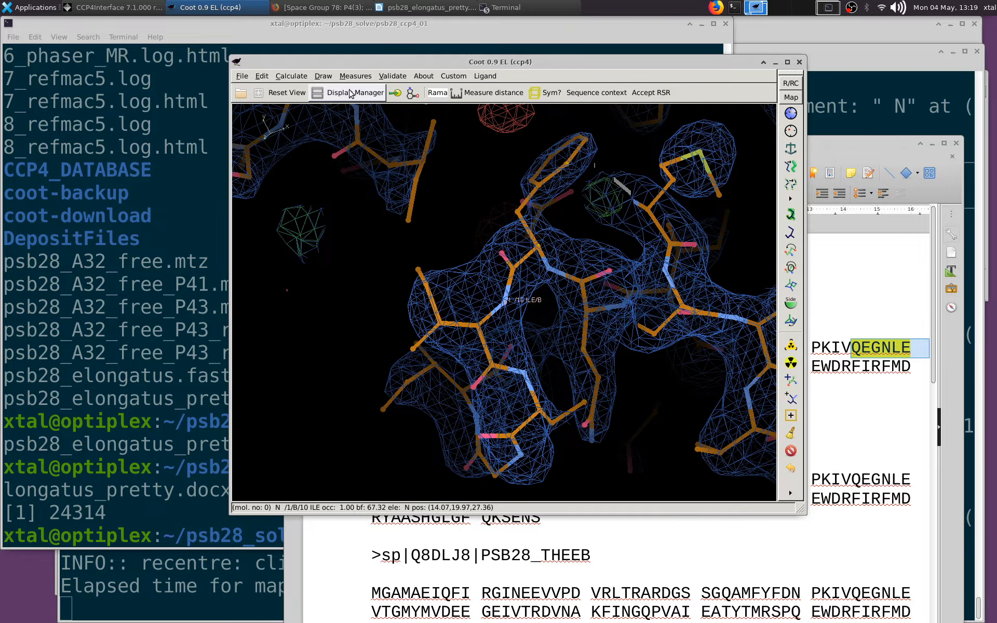
Go to residue B14 and real-space refine chain B from Asn 14 to Asp 20, accepting the refinement
{"action": "key", "text": "ctrl+g"}
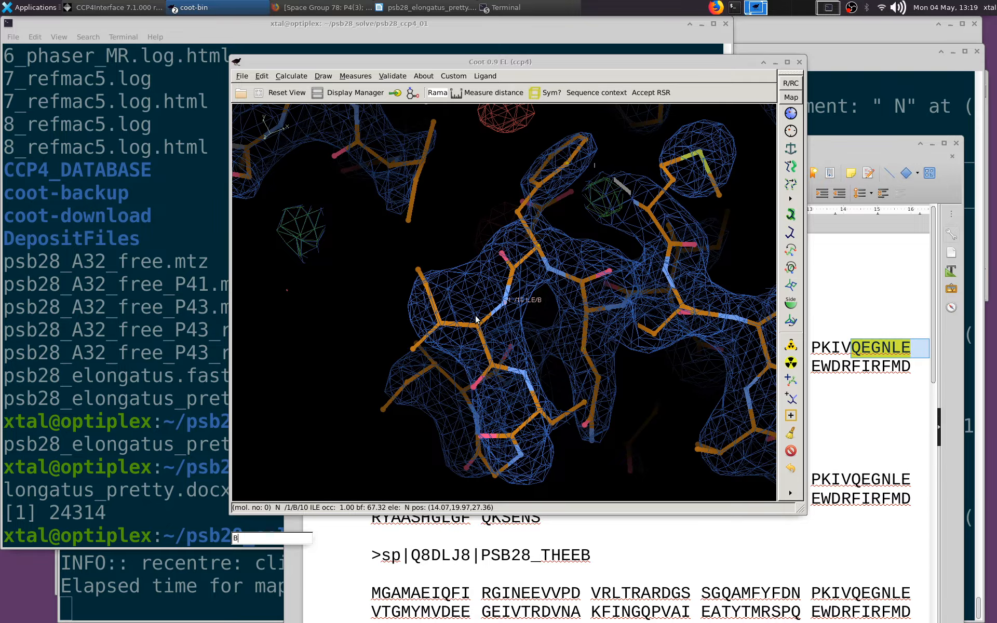
{"action": "type", "text": "B14"}
{"action": "key", "text": "Return"}
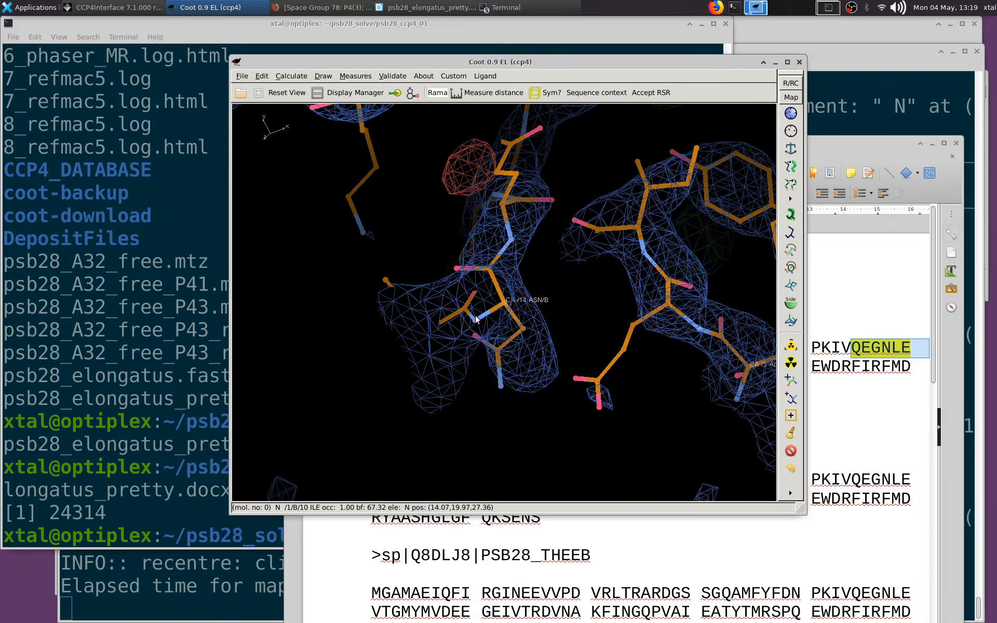
{"action": "key", "text": "space"}
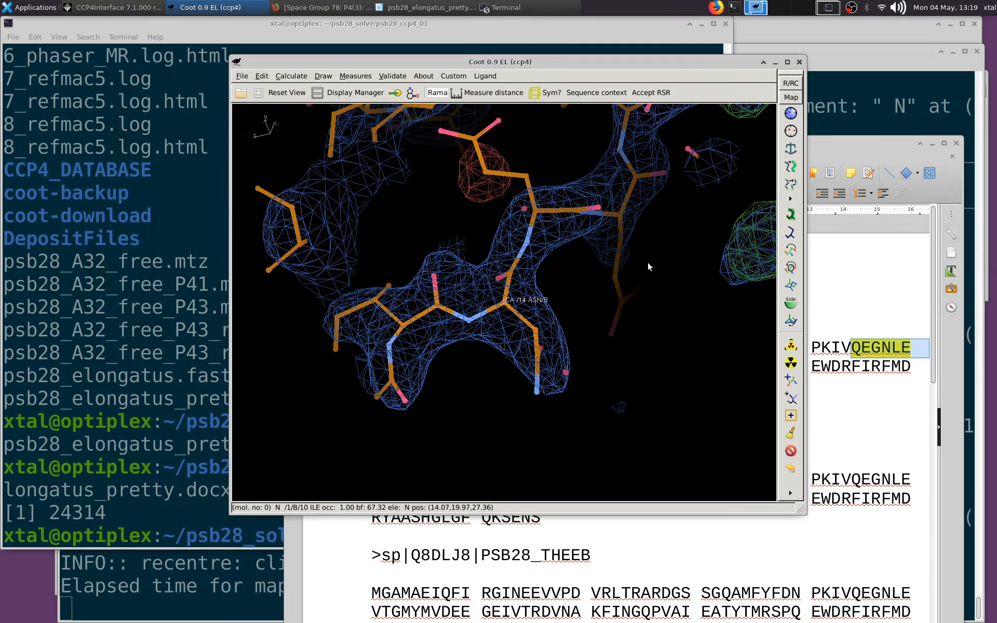
{"action": "key", "text": "space"}
{"action": "key", "text": "space"}
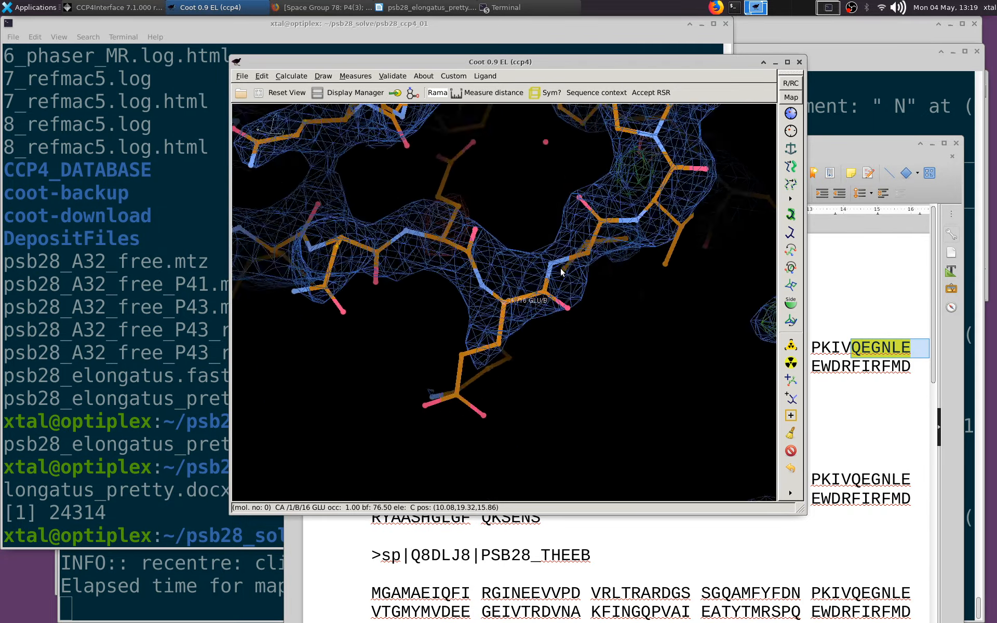
{"action": "left_click_drag", "start_coordinate": [447, 138], "coordinate": [602, 291]}
{"action": "left_click", "coordinate": [791, 114]}
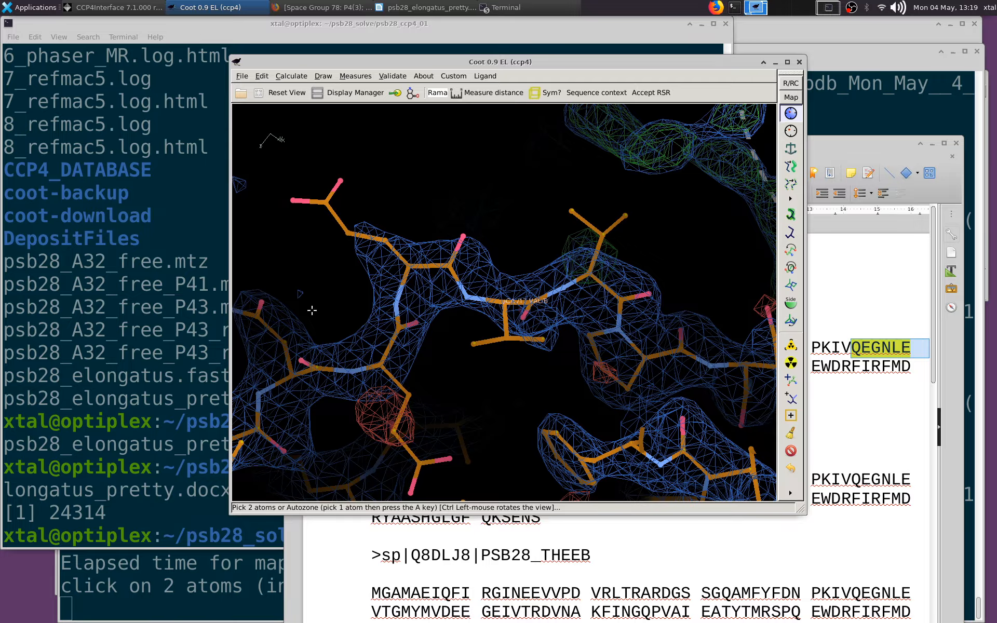
{"action": "left_click", "coordinate": [291, 375]}
{"action": "left_click", "coordinate": [741, 377]}
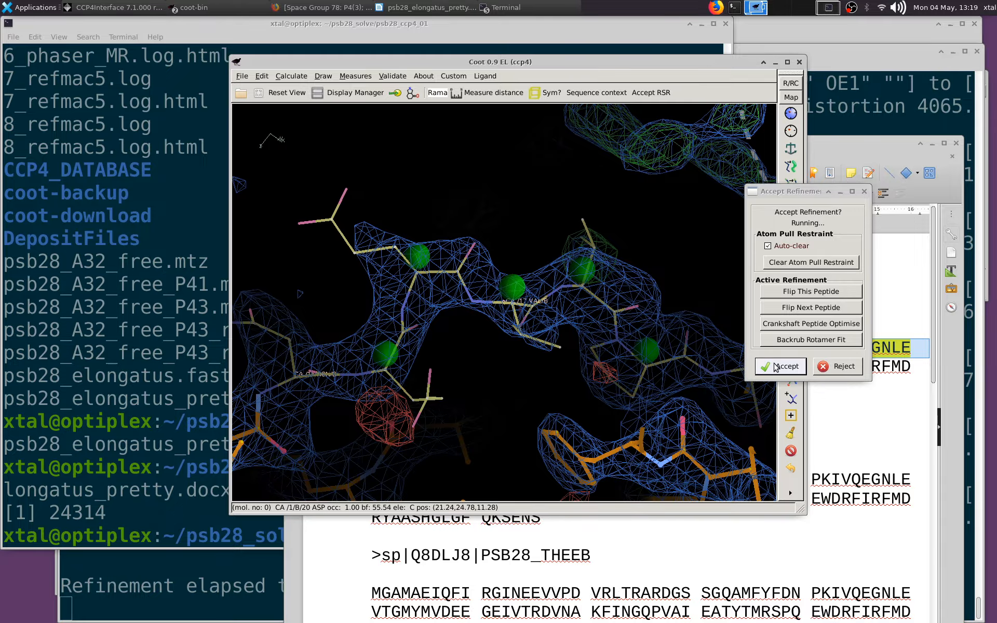
{"action": "left_click", "coordinate": [782, 482]}
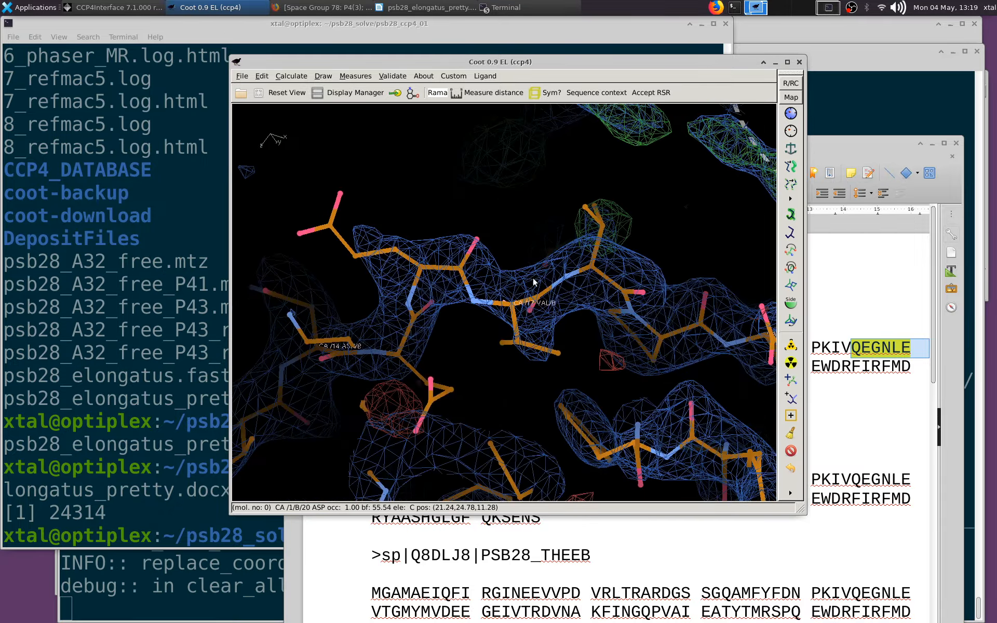
Follow chain B to Arg 22 and auto-fit its rotamer to the density
{"action": "left_click_drag", "start_coordinate": [533, 278], "coordinate": [592, 312]}
{"action": "middle_click", "coordinate": [600, 259]}
{"action": "scroll", "coordinate": [672, 336], "scroll_direction": "down", "scroll_amount": 2}
{"action": "middle_click", "coordinate": [696, 349]}
{"action": "middle_click", "coordinate": [638, 279]}
{"action": "left_click_drag", "start_coordinate": [638, 279], "coordinate": [650, 312]}
{"action": "left_click", "coordinate": [790, 214]}
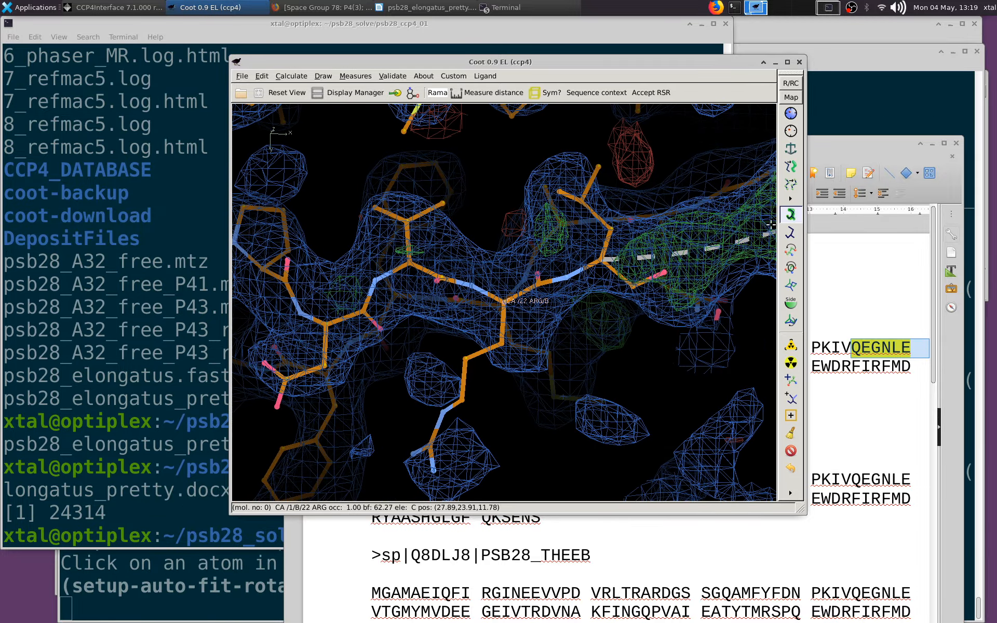
{"action": "left_click", "coordinate": [506, 344]}
{"action": "mouse_move", "coordinate": [506, 345]}
{"action": "left_mouse_down"}
{"action": "mouse_move", "coordinate": [483, 349]}
{"action": "mouse_move", "coordinate": [522, 332]}
{"action": "left_mouse_up"}
{"action": "scroll", "coordinate": [608, 260], "scroll_direction": "up", "scroll_amount": 1}
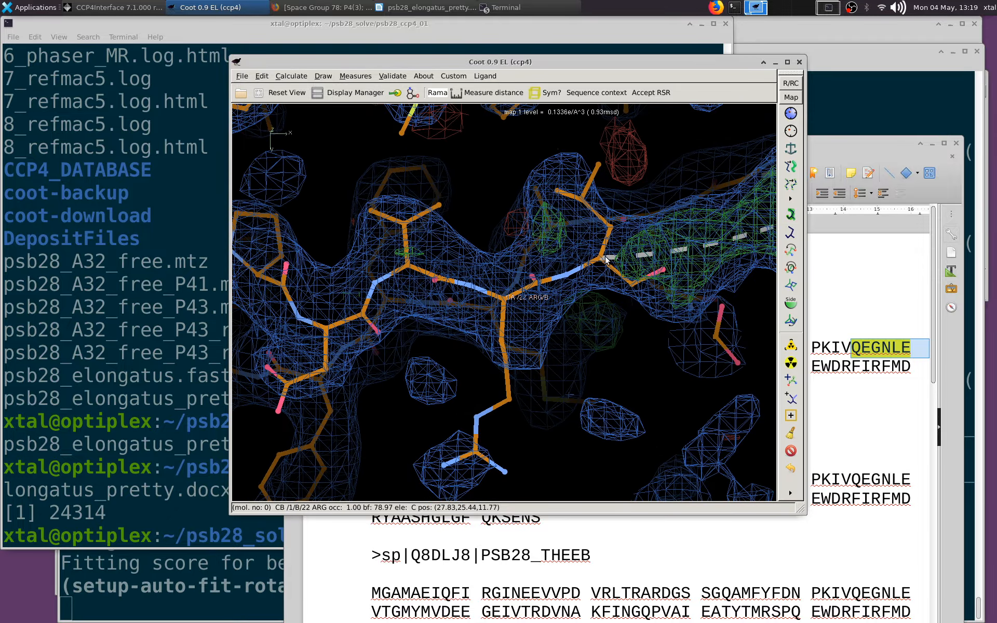
Centre on Leu 23 at the edge of the chain B gap and turn on the crosshairs
{"action": "middle_click", "coordinate": [605, 258]}
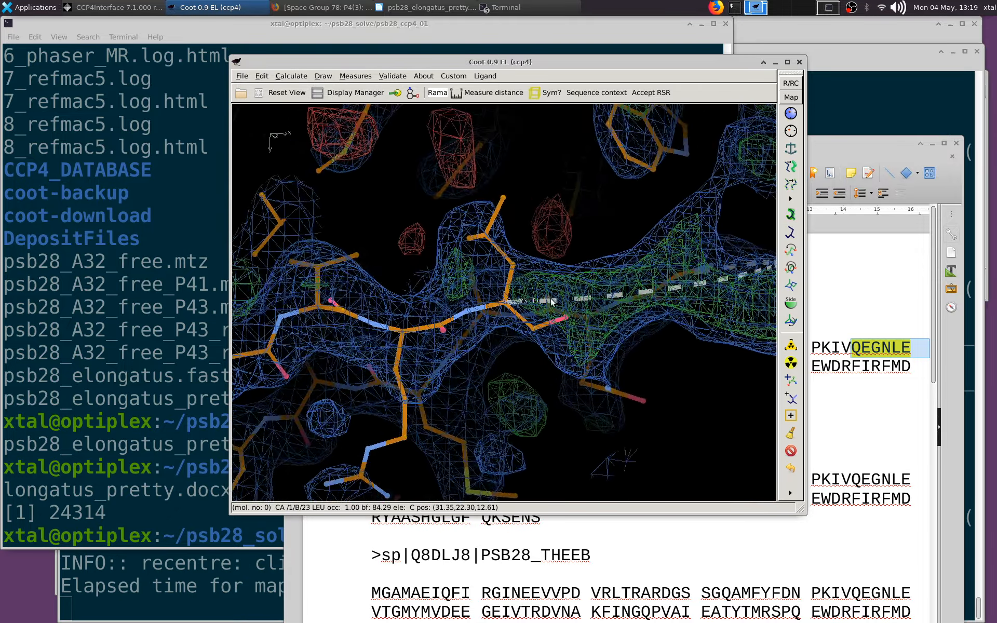
{"action": "left_click_drag", "start_coordinate": [553, 302], "coordinate": [582, 279]}
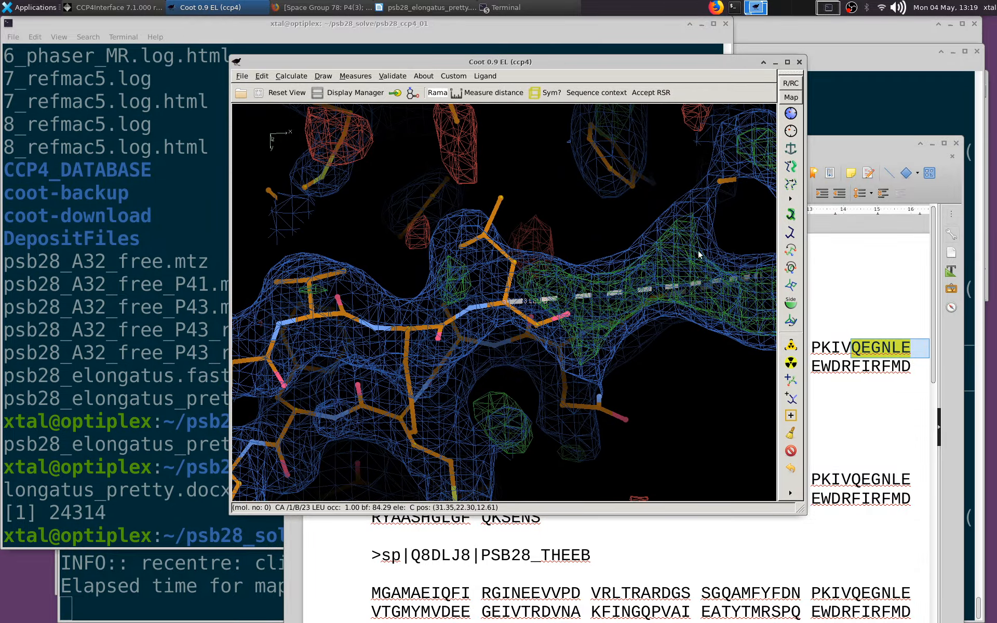
{"action": "key", "text": "c"}
{"action": "left_click_drag", "start_coordinate": [647, 275], "coordinate": [549, 288]}
{"action": "mouse_move", "coordinate": [550, 288]}
{"action": "right_mouse_down"}
{"action": "mouse_move", "coordinate": [555, 321]}
{"action": "mouse_move", "coordinate": [543, 299]}
{"action": "right_mouse_up"}
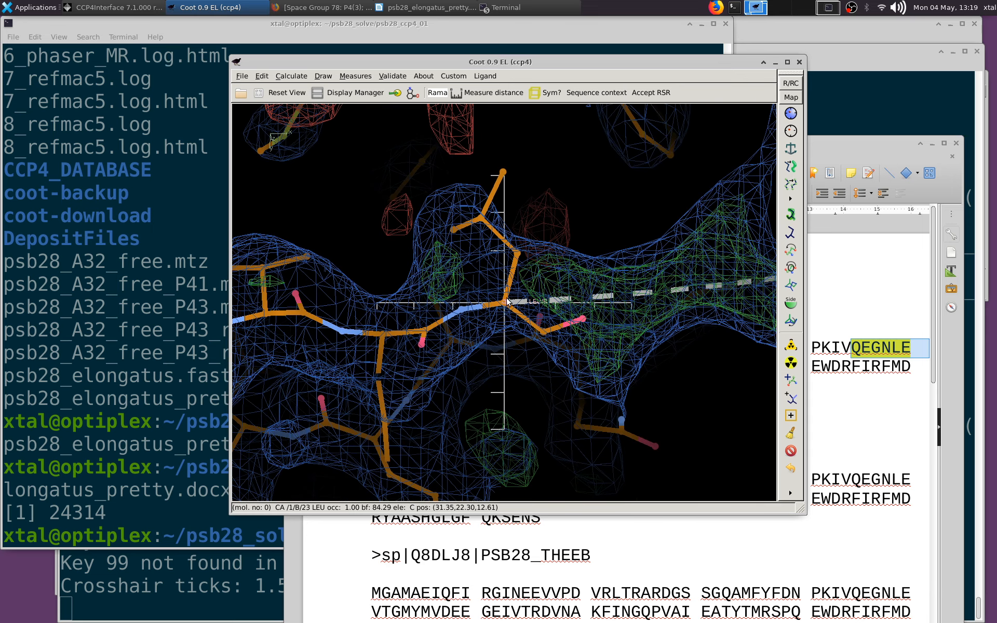
Hide both maps and the model through the Display Manager, and display them all again
{"action": "left_click", "coordinate": [347, 93]}
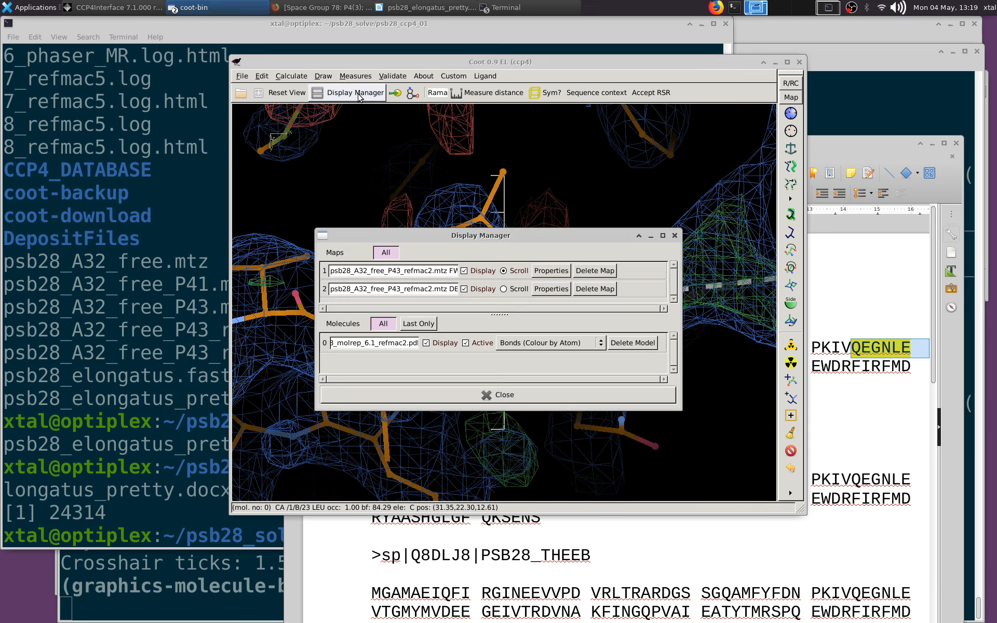
{"action": "left_click_drag", "start_coordinate": [506, 235], "coordinate": [865, 171]}
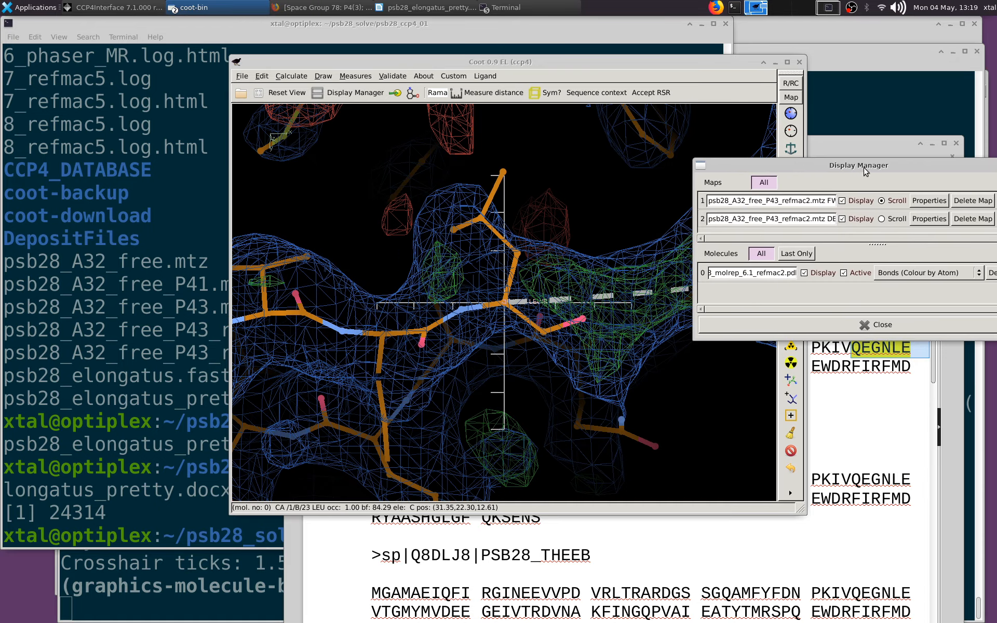
{"action": "left_click", "coordinate": [842, 200]}
{"action": "left_click", "coordinate": [842, 219]}
{"action": "left_click", "coordinate": [804, 273]}
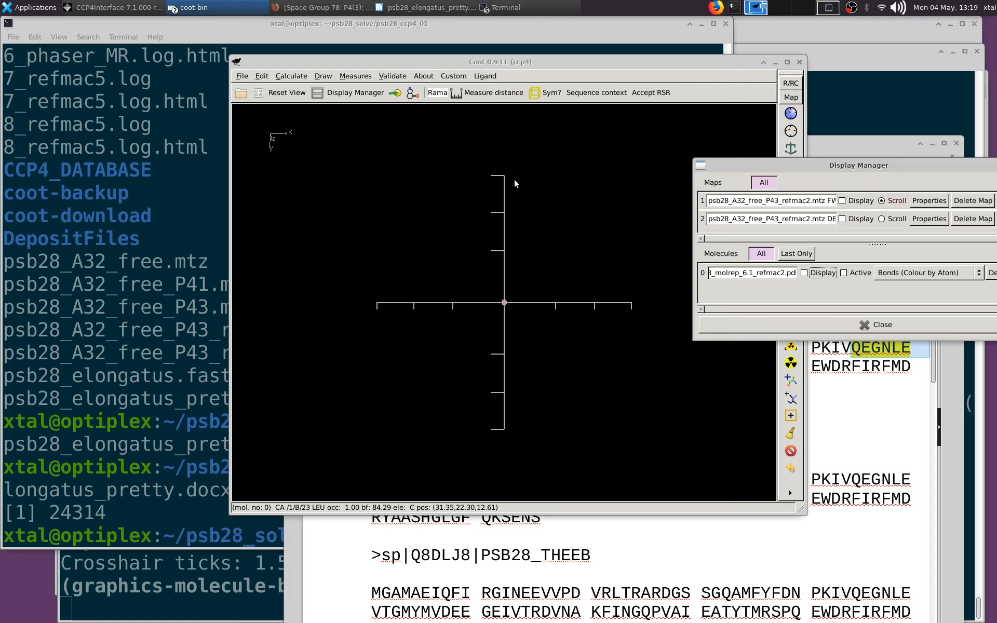
{"action": "left_click", "coordinate": [805, 273]}
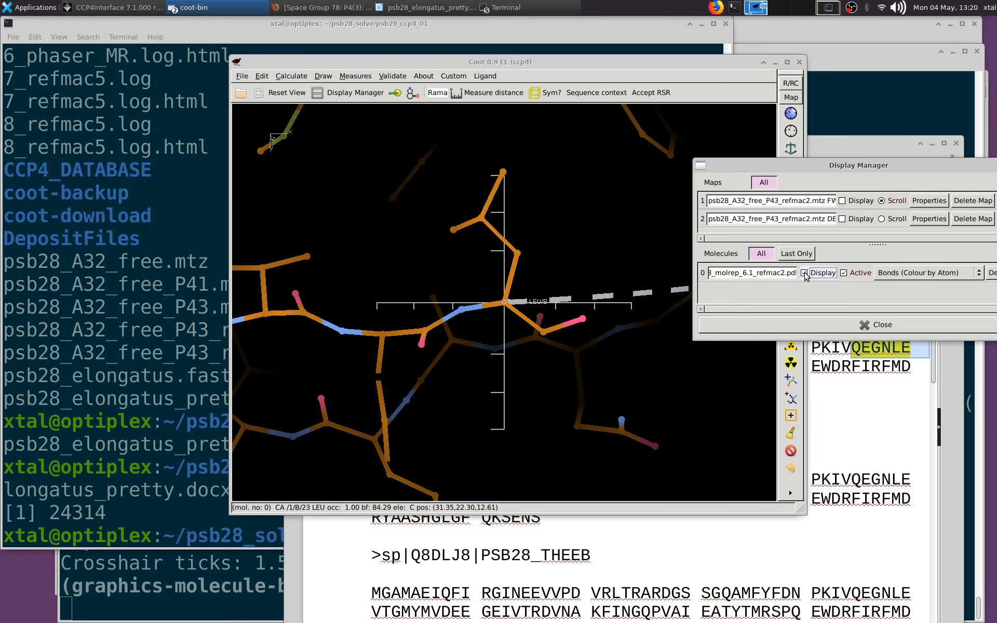
{"action": "left_click", "coordinate": [857, 219]}
{"action": "left_click", "coordinate": [853, 203]}
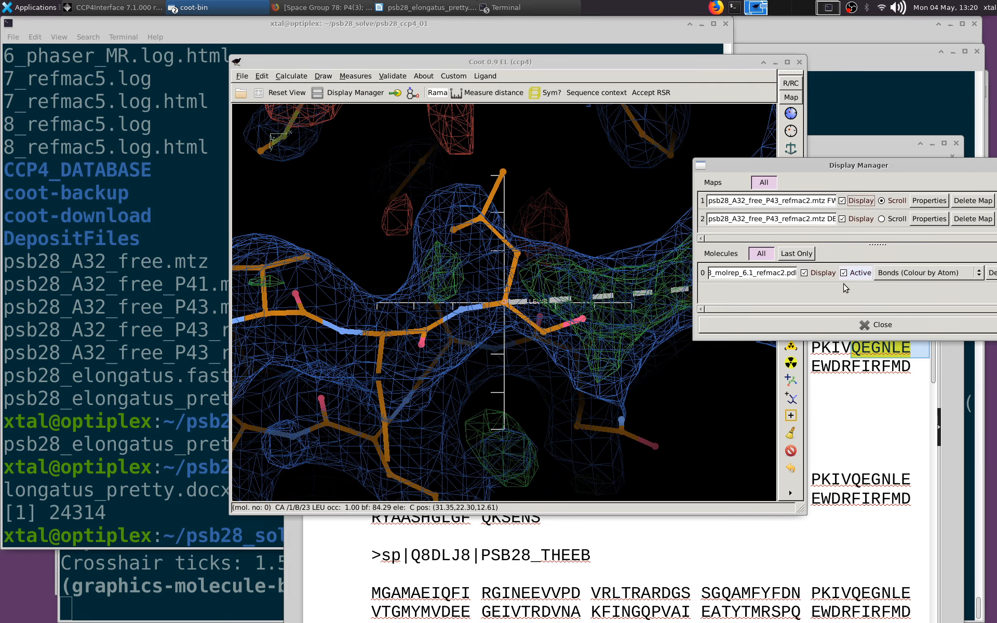
{"action": "left_click", "coordinate": [873, 328]}
{"action": "left_click_drag", "start_coordinate": [549, 298], "coordinate": [529, 302]}
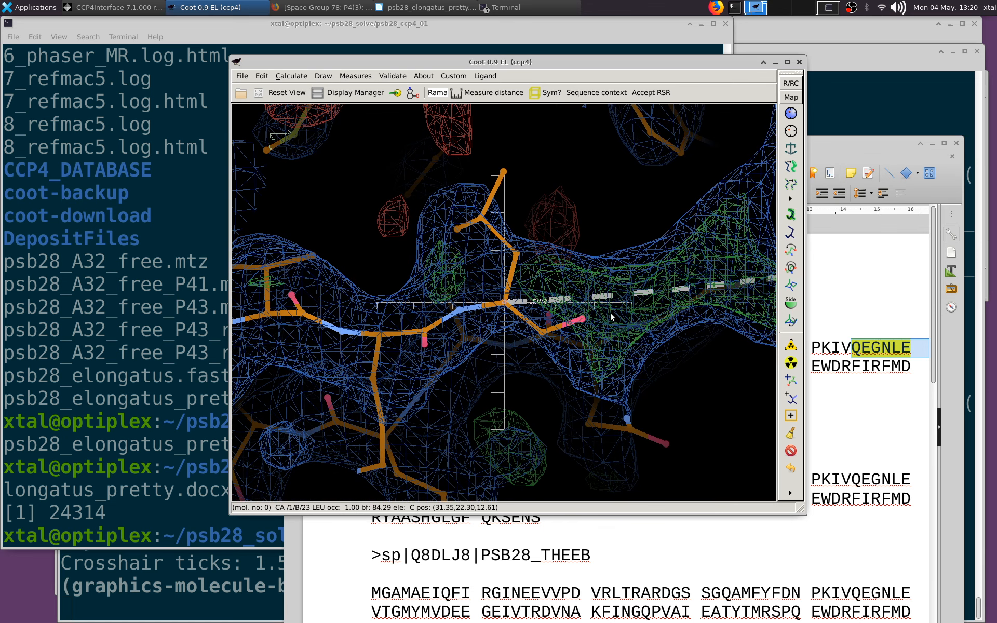
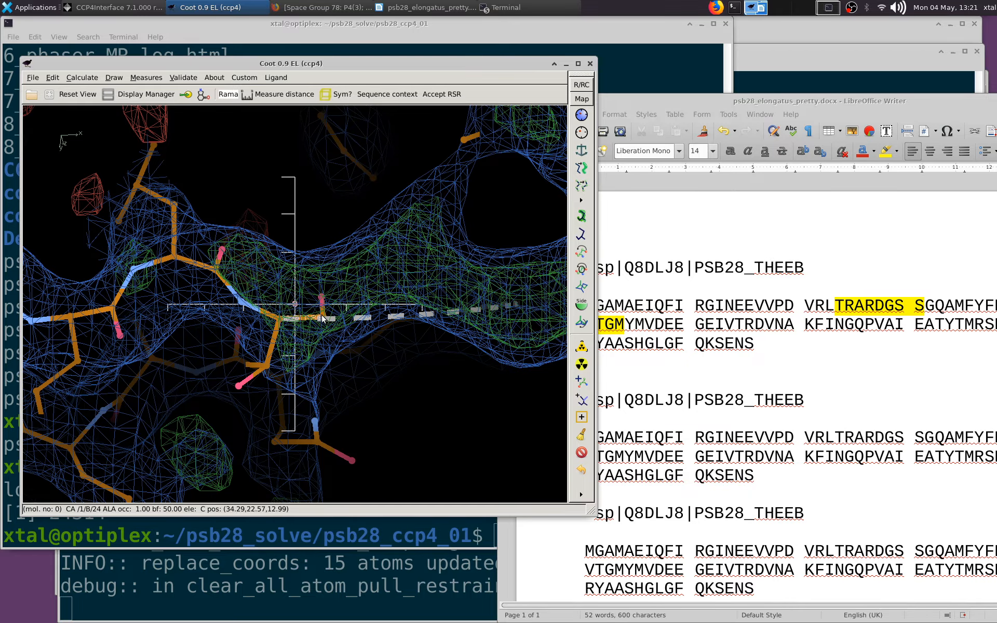
Add terminal residue 25 after Thr 24 in chain B, pull it along the density and accept the refinement
{"action": "middle_click", "coordinate": [321, 318]}
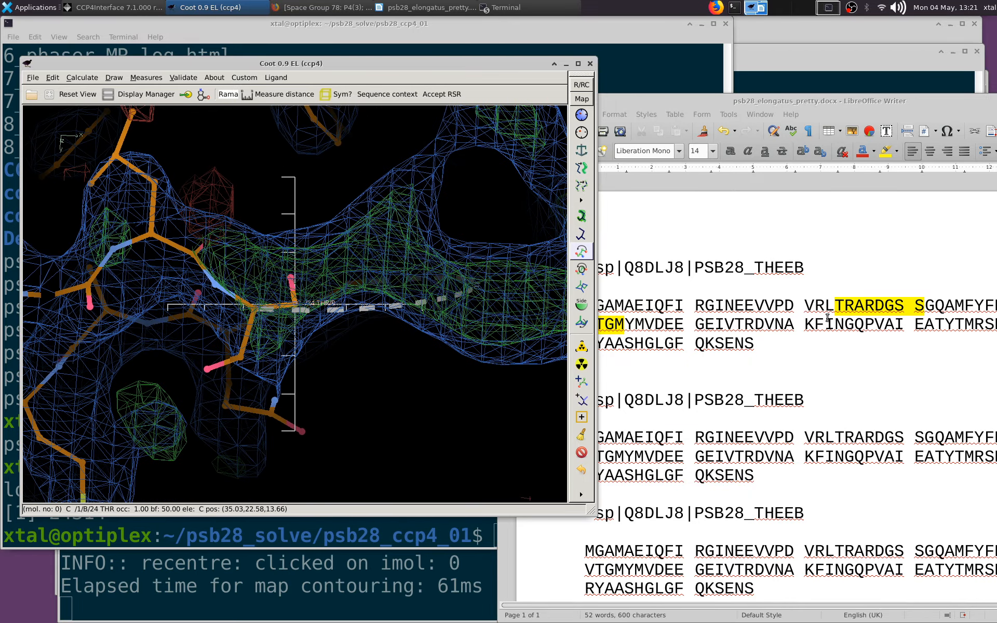
{"action": "scroll", "coordinate": [464, 169], "scroll_direction": "up", "scroll_amount": 1}
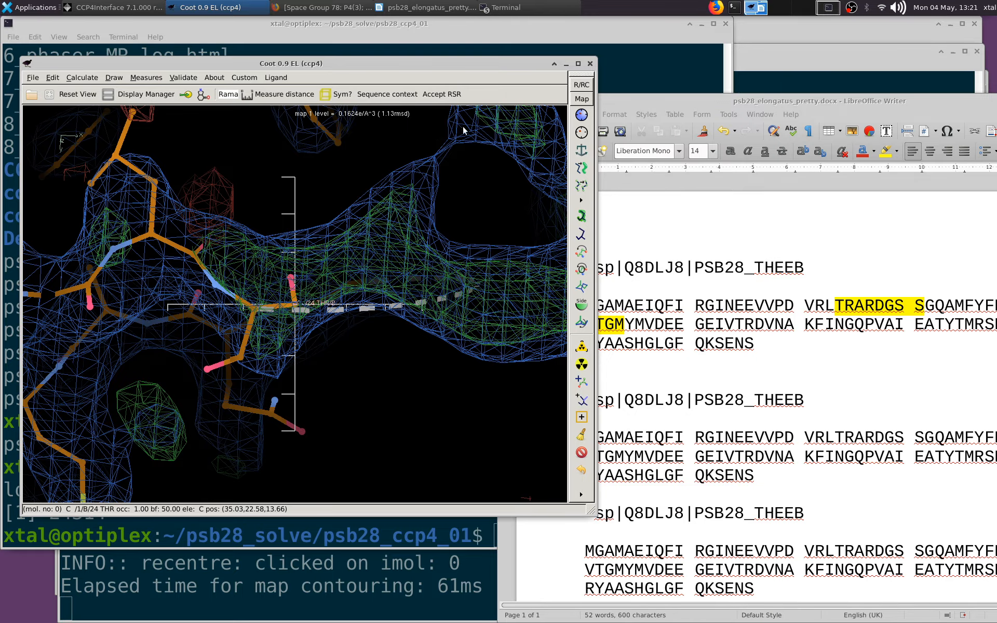
{"action": "left_click_drag", "start_coordinate": [514, 59], "coordinate": [631, 77]}
{"action": "left_click_drag", "start_coordinate": [537, 207], "coordinate": [463, 278], "text": "ctrl"}
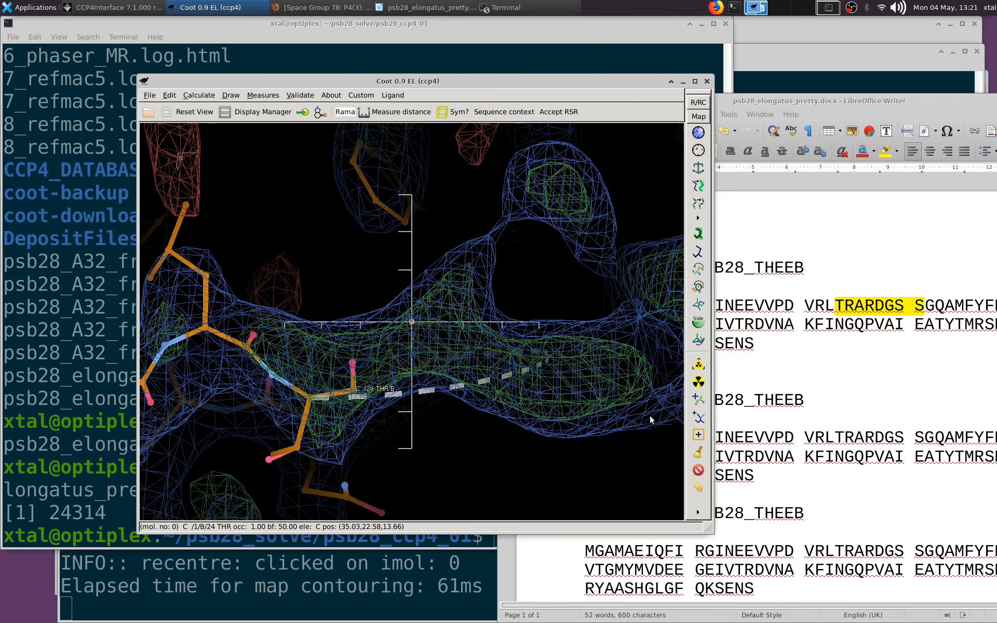
{"action": "left_click", "coordinate": [699, 402]}
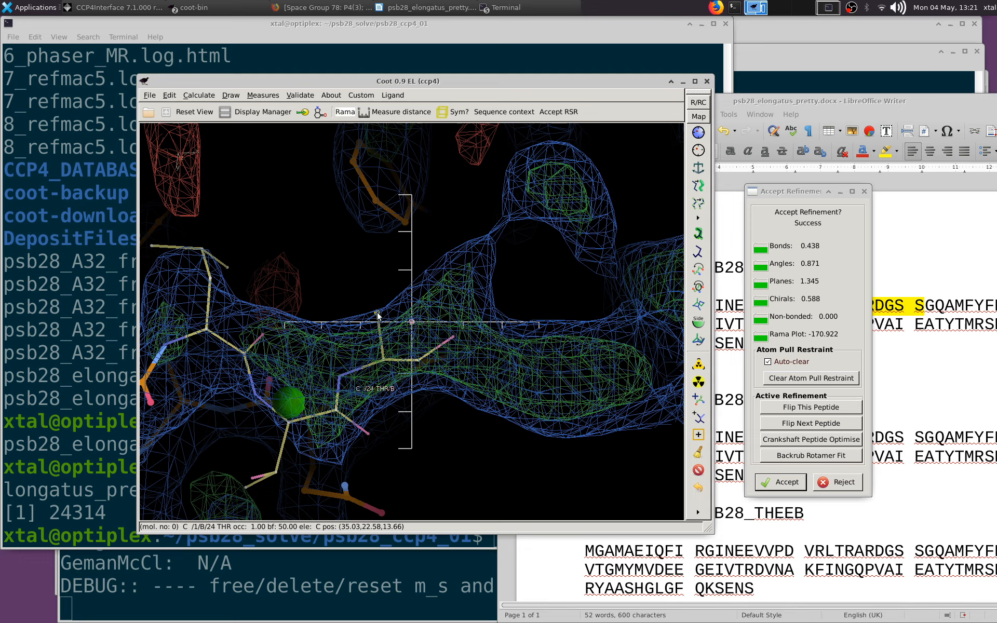
{"action": "left_click_drag", "start_coordinate": [384, 310], "coordinate": [485, 264]}
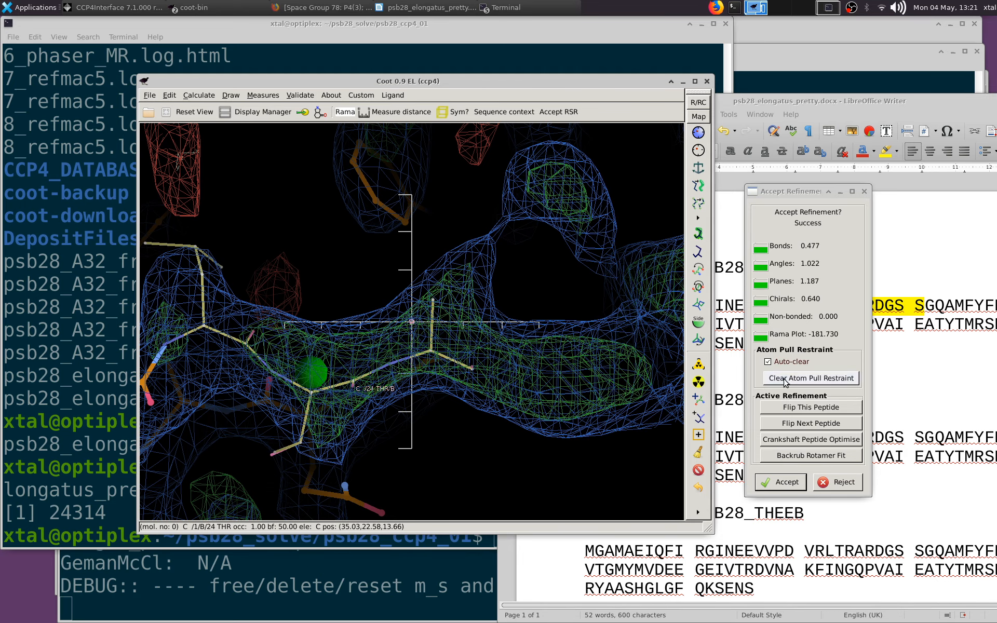
{"action": "left_click", "coordinate": [777, 476]}
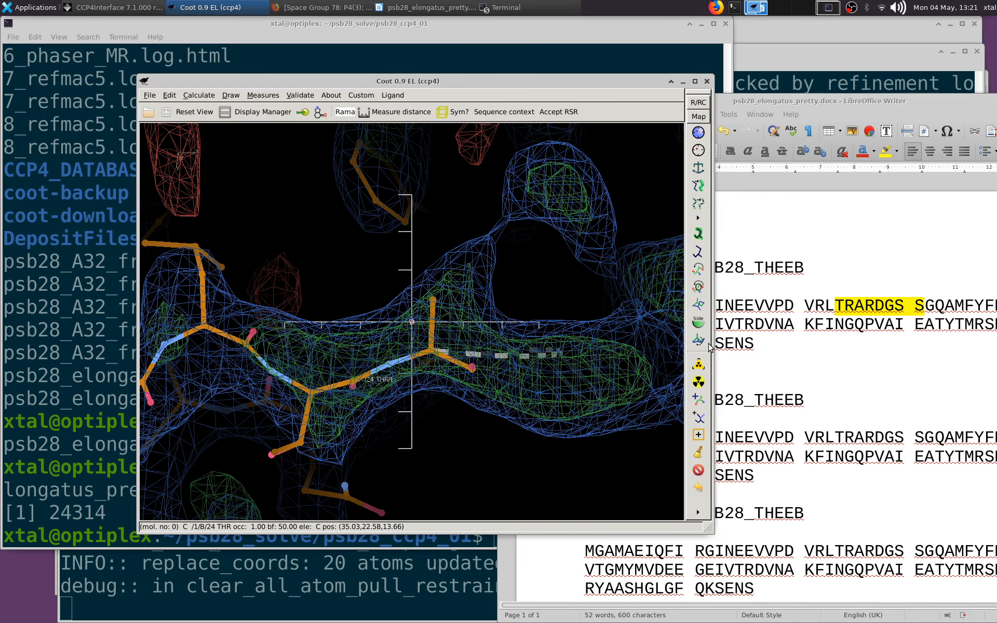
Mutate residue 25 of chain B to Arg with auto-fit and reject the trial refinement
{"action": "left_click", "coordinate": [692, 362]}
{"action": "left_click", "coordinate": [431, 353]}
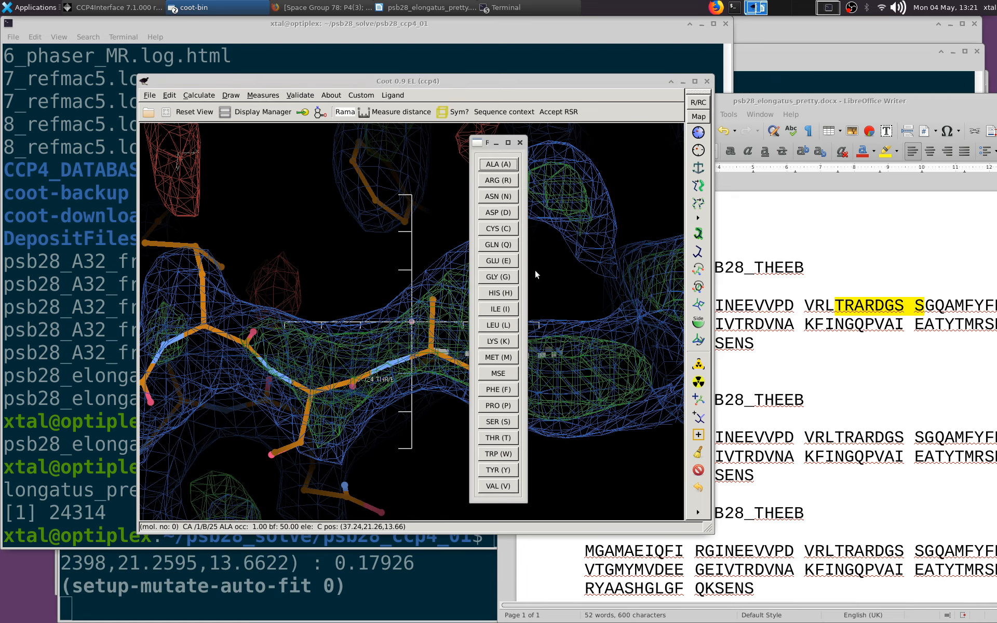
{"action": "left_click", "coordinate": [498, 163]}
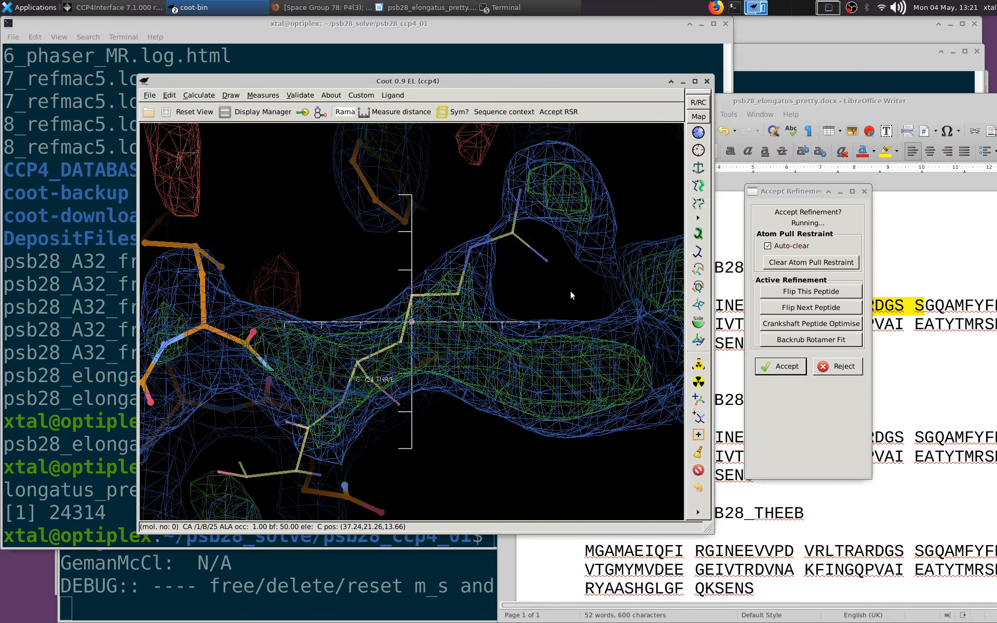
{"action": "left_click", "coordinate": [836, 465]}
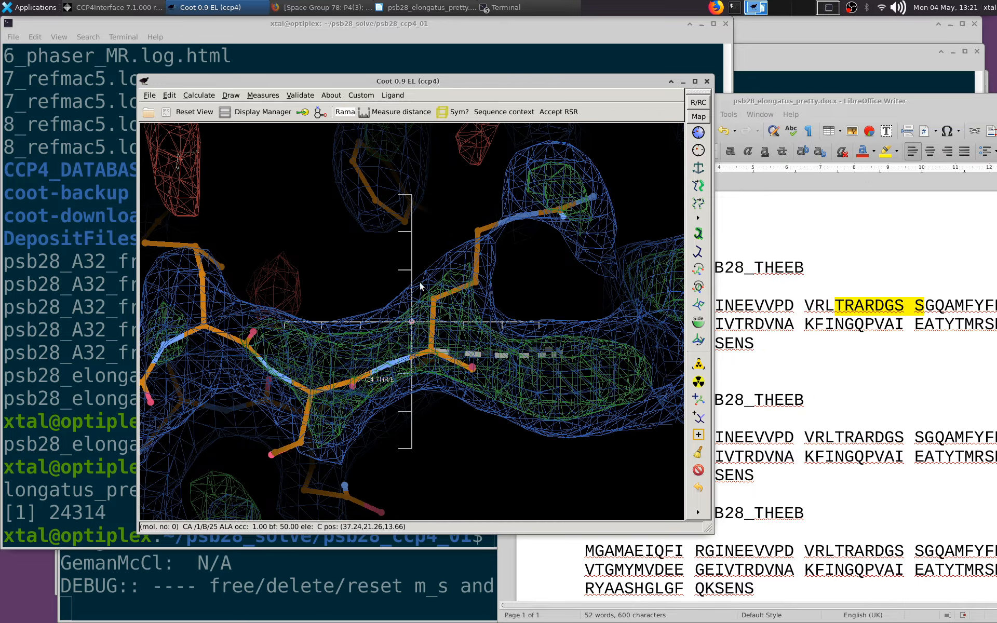
Auto-fit the rotamer of Leu 23 in chain B to the density
{"action": "left_click_drag", "start_coordinate": [423, 294], "coordinate": [334, 295]}
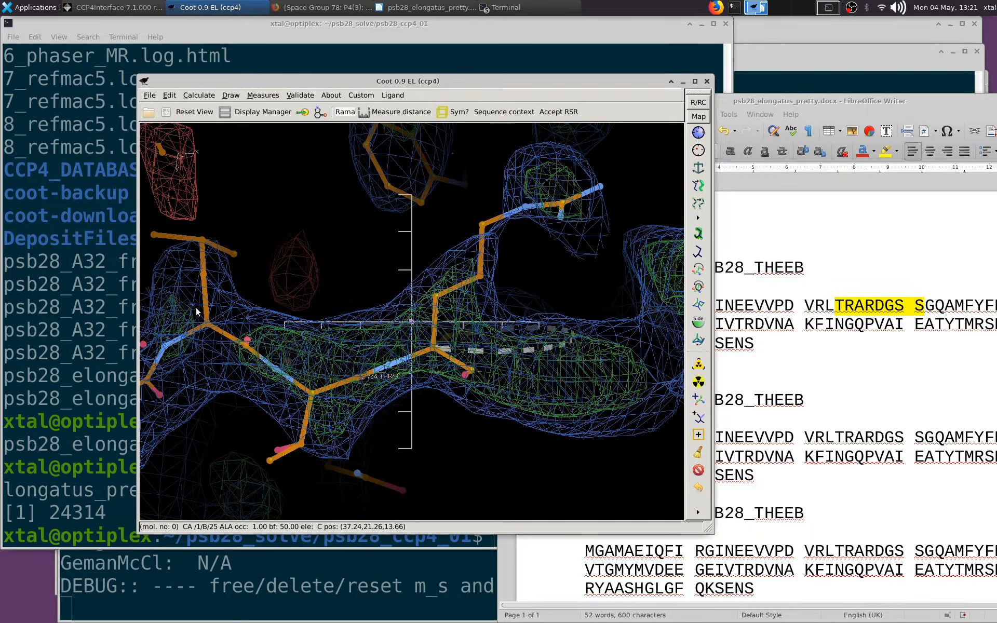
{"action": "left_click_drag", "start_coordinate": [222, 324], "coordinate": [613, 321]}
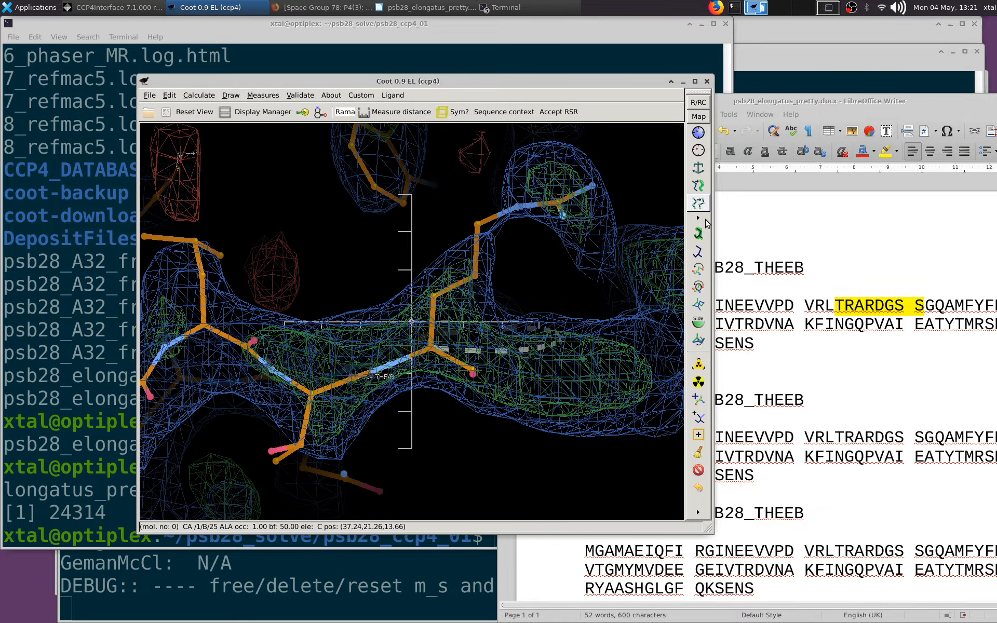
{"action": "left_click", "coordinate": [698, 234]}
{"action": "left_click", "coordinate": [203, 326]}
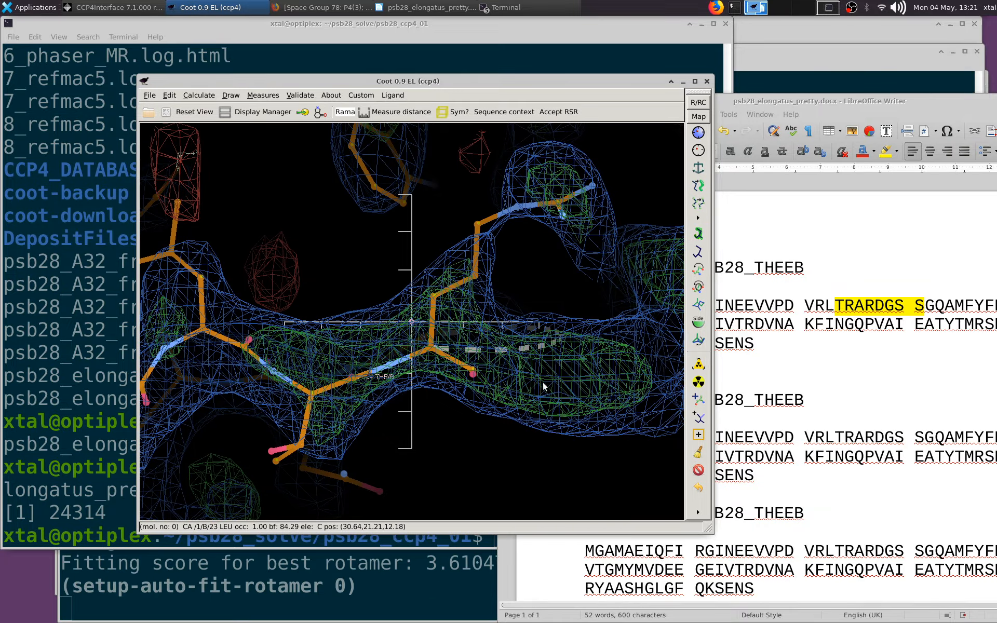
Centre on Arg 25 and add terminal residue 26 to chain B, rejecting the automatic refinement
{"action": "left_click_drag", "start_coordinate": [544, 387], "coordinate": [429, 342]}
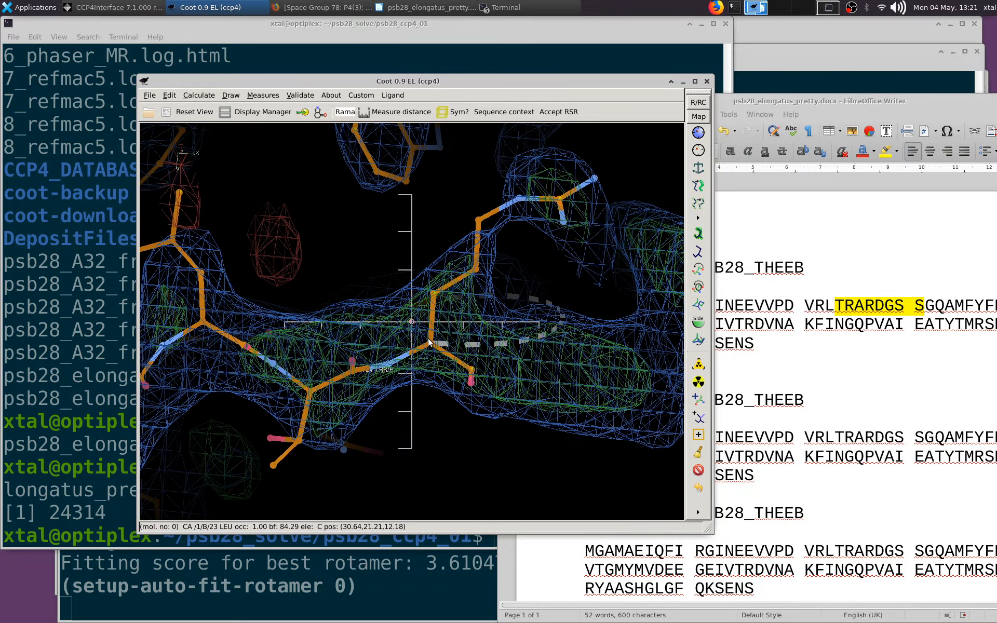
{"action": "middle_click", "coordinate": [429, 342]}
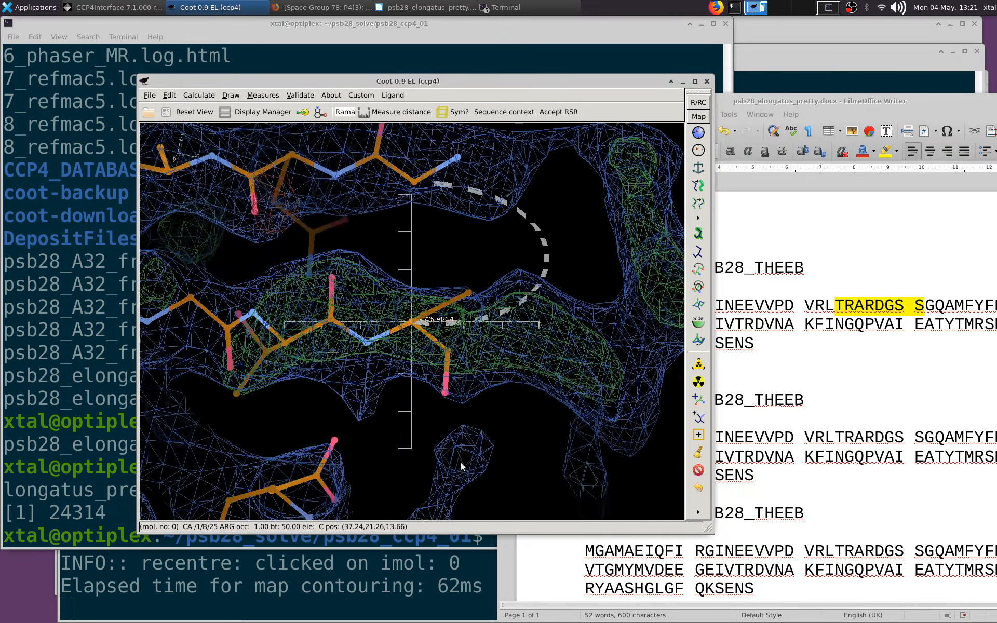
{"action": "left_click_drag", "start_coordinate": [460, 462], "coordinate": [697, 410]}
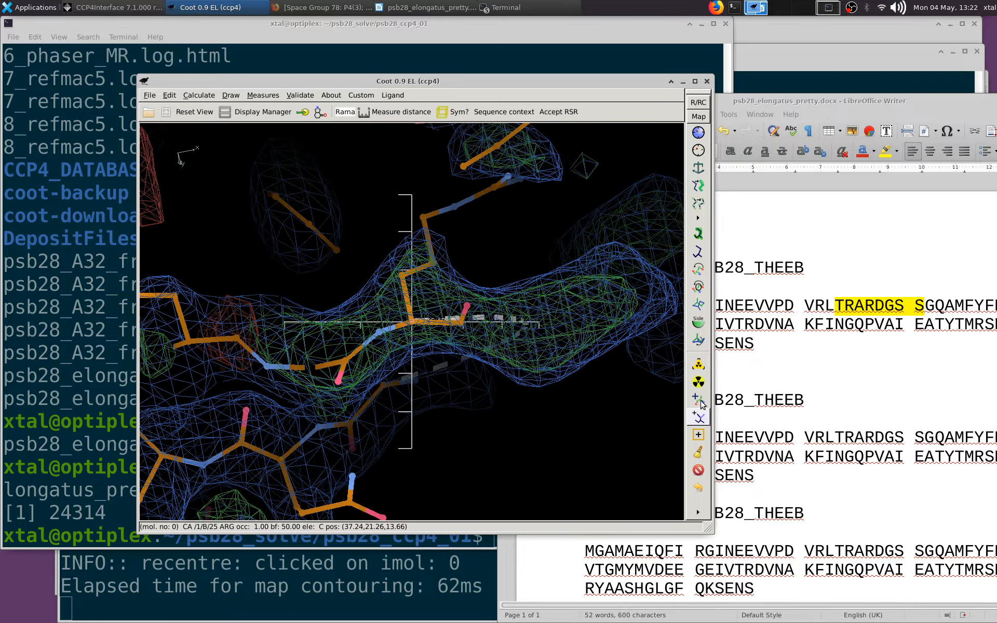
{"action": "left_click", "coordinate": [699, 400]}
{"action": "left_click", "coordinate": [460, 323]}
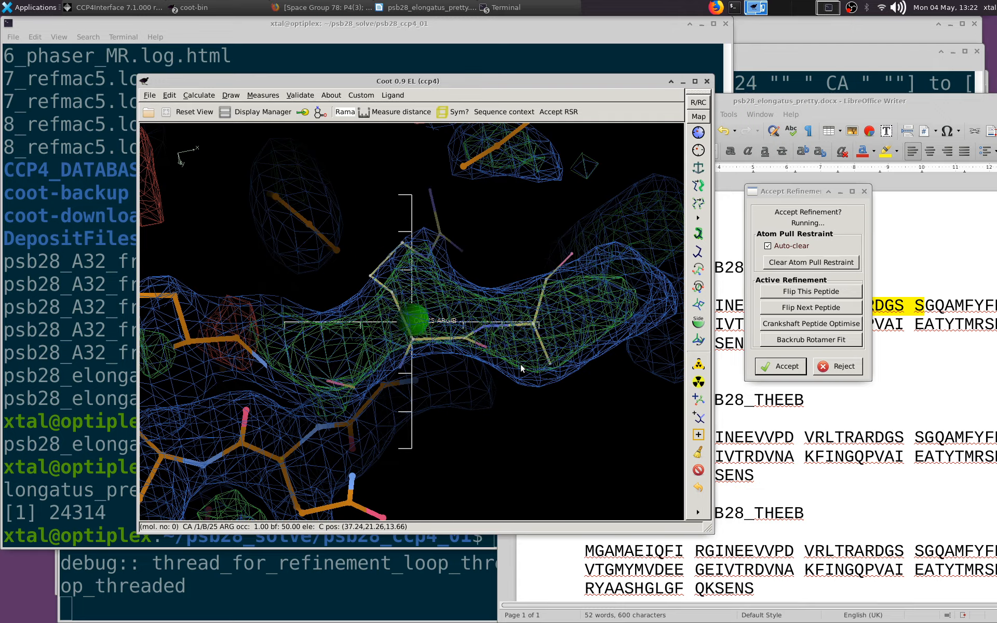
{"action": "left_click", "coordinate": [838, 366]}
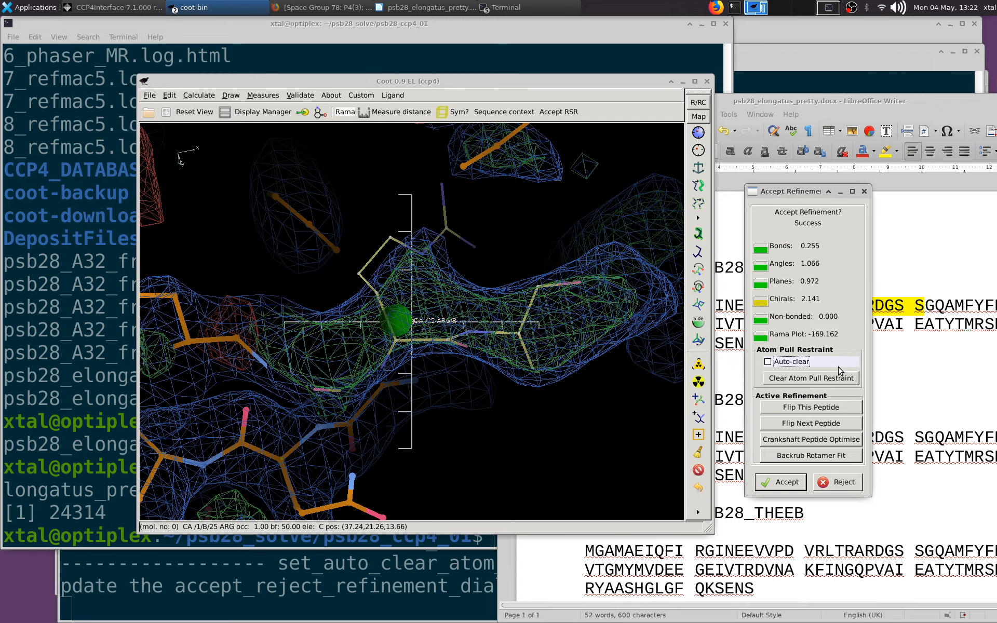
{"action": "left_click", "coordinate": [837, 482]}
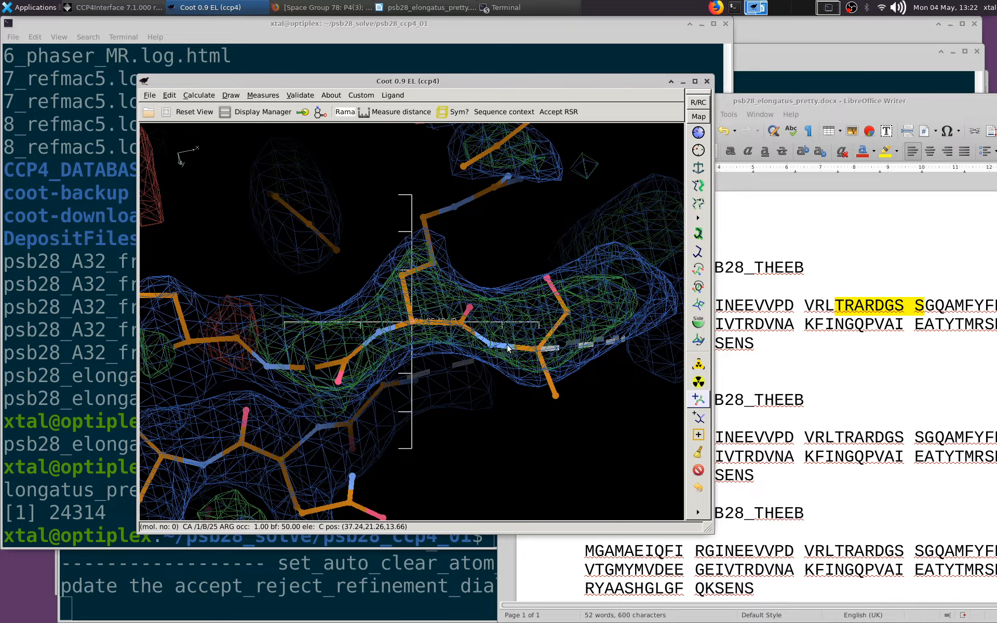
Centre on Ala 26 and add terminal residue 27 to chain B, accepting the refinement
{"action": "left_click_drag", "start_coordinate": [507, 344], "coordinate": [656, 307]}
{"action": "middle_click", "coordinate": [530, 369]}
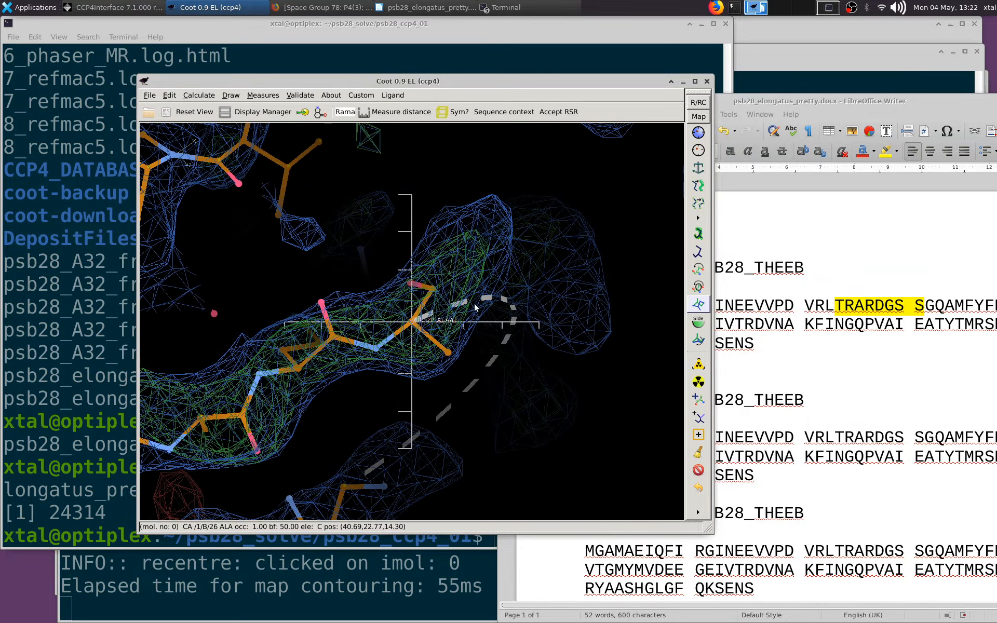
{"action": "left_click_drag", "start_coordinate": [475, 307], "coordinate": [538, 230]}
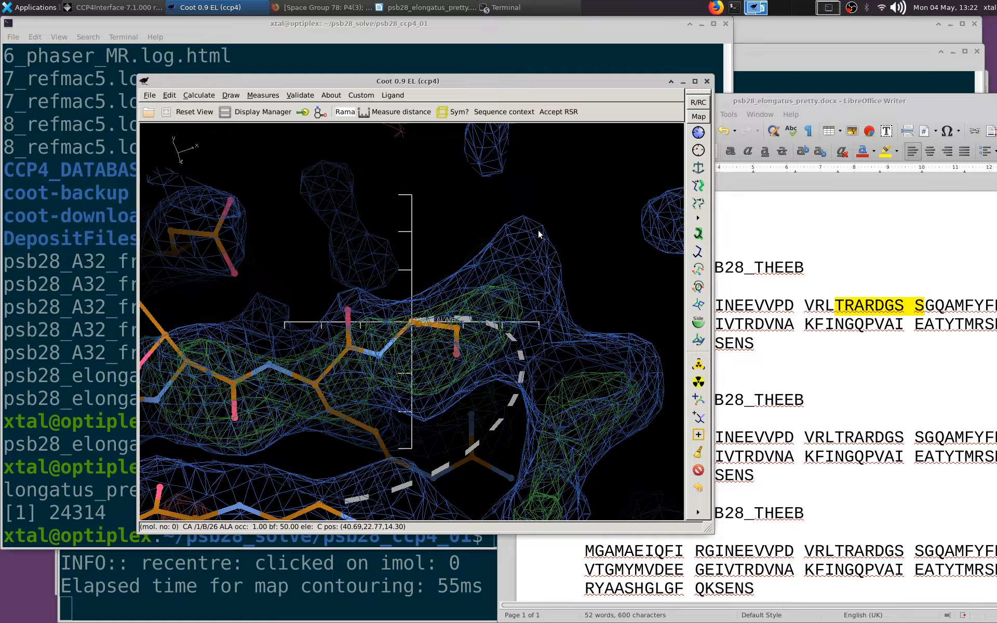
{"action": "left_click_drag", "start_coordinate": [546, 297], "coordinate": [553, 349]}
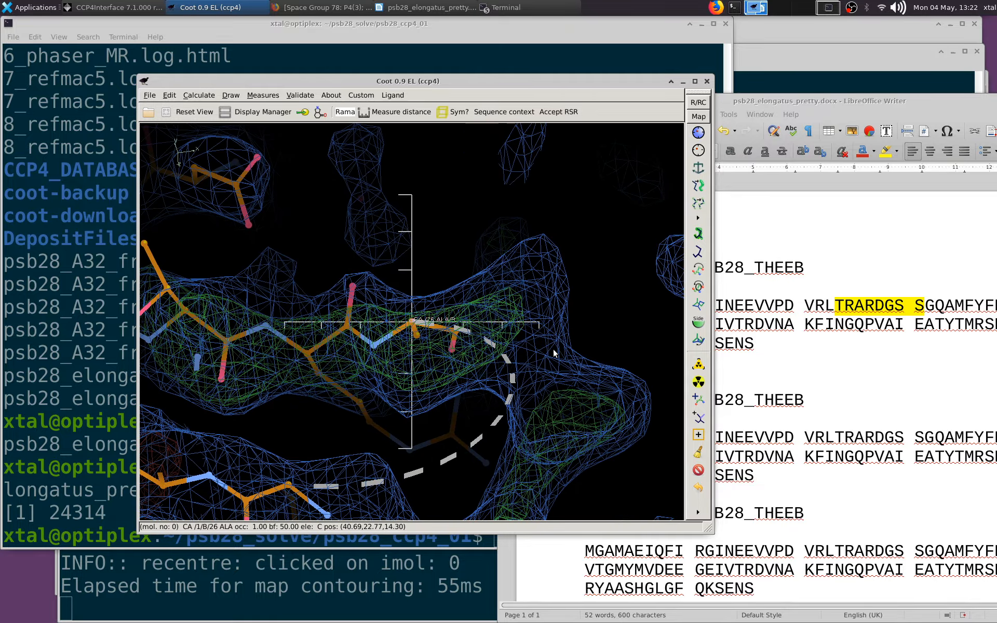
{"action": "left_click", "coordinate": [699, 382]}
{"action": "left_click", "coordinate": [700, 402]}
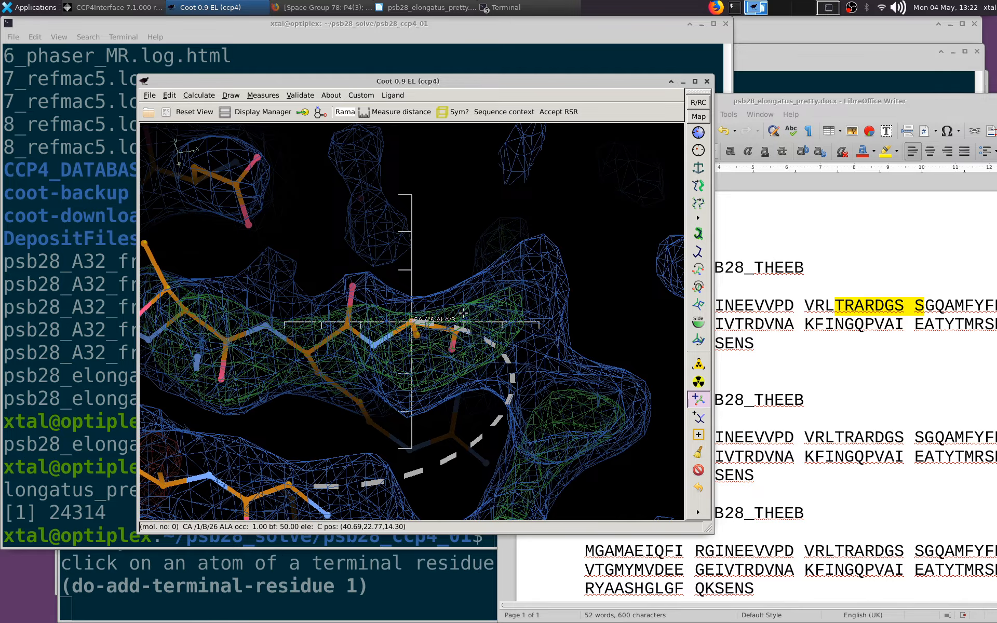
{"action": "left_click", "coordinate": [414, 323]}
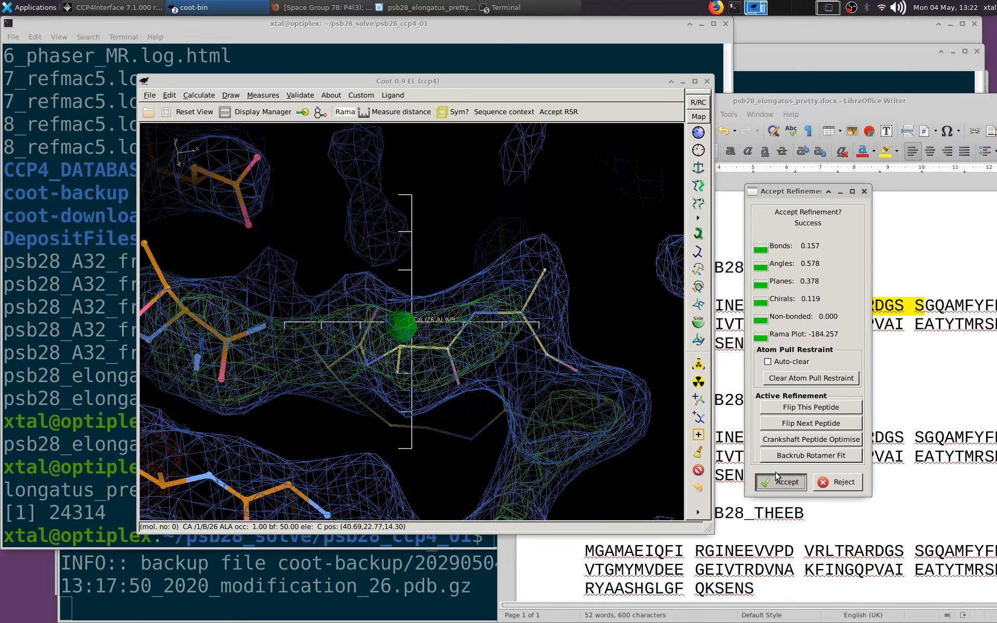
{"action": "left_click", "coordinate": [781, 481]}
Mutate residue 27 of chain B to Arg and auto-fit its rotamer to the density
{"action": "left_click_drag", "start_coordinate": [519, 394], "coordinate": [514, 314]}
{"action": "left_click", "coordinate": [514, 315]}
{"action": "right_click_drag", "start_coordinate": [527, 311], "coordinate": [498, 250]}
{"action": "left_click_drag", "start_coordinate": [452, 260], "coordinate": [447, 214]}
{"action": "scroll", "coordinate": [492, 304], "scroll_direction": "up", "scroll_amount": 1}
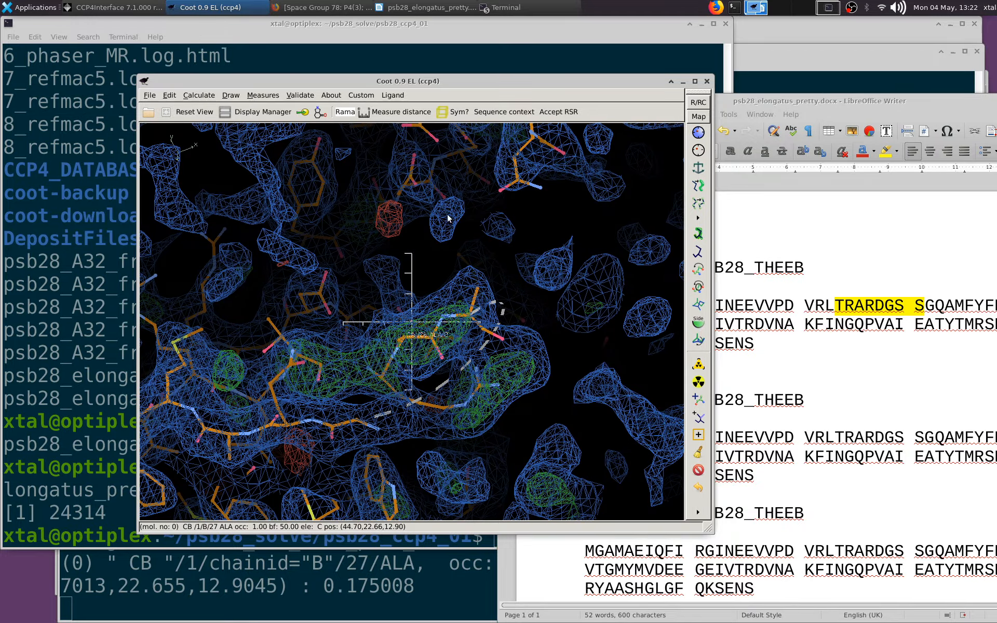
{"action": "left_click", "coordinate": [699, 382]}
{"action": "left_click", "coordinate": [480, 285]}
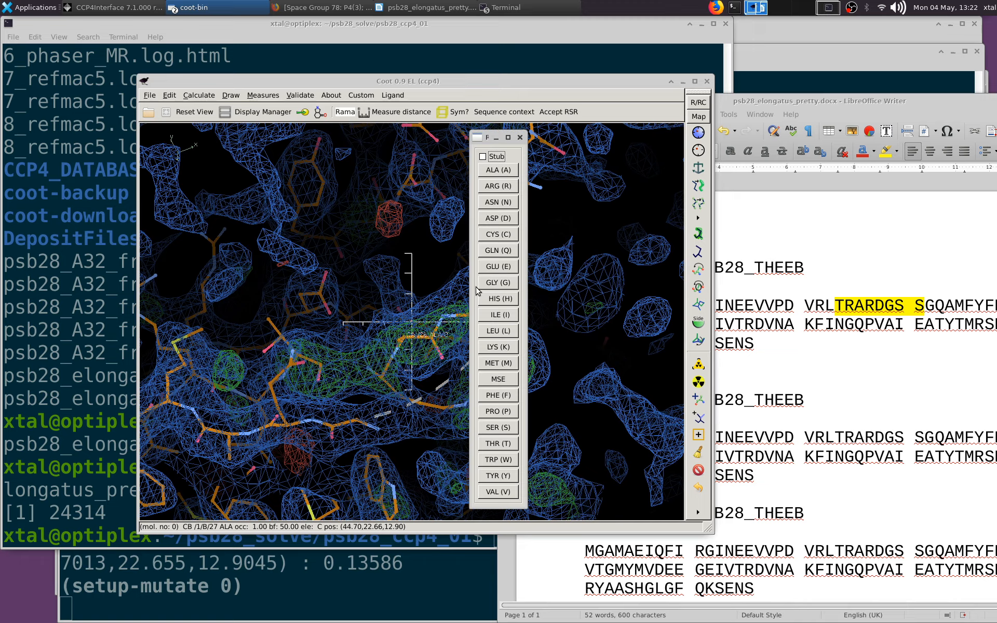
{"action": "left_click", "coordinate": [498, 186]}
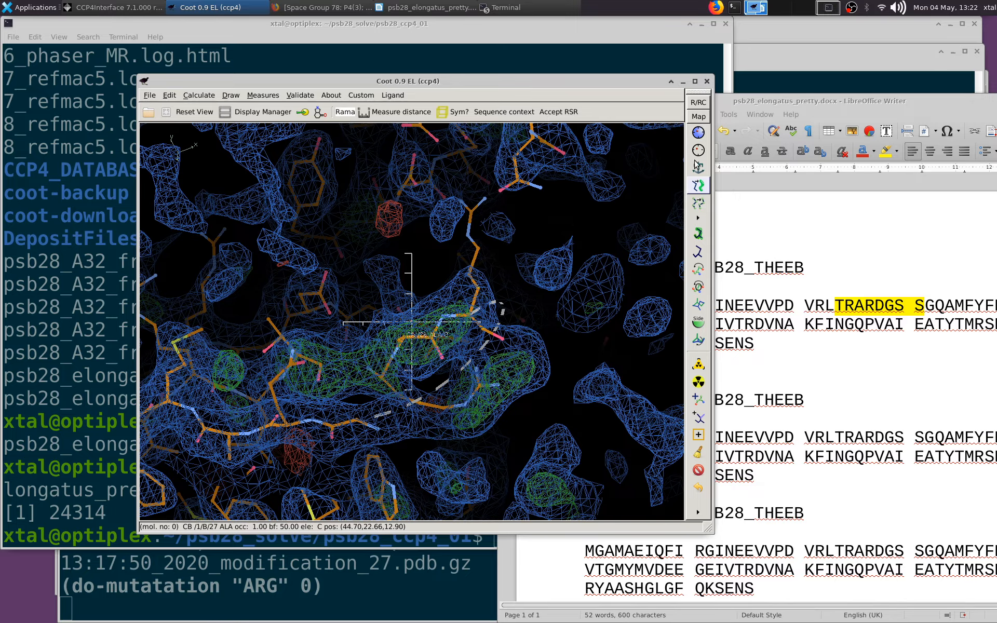
{"action": "left_click", "coordinate": [699, 233]}
{"action": "left_click", "coordinate": [468, 273]}
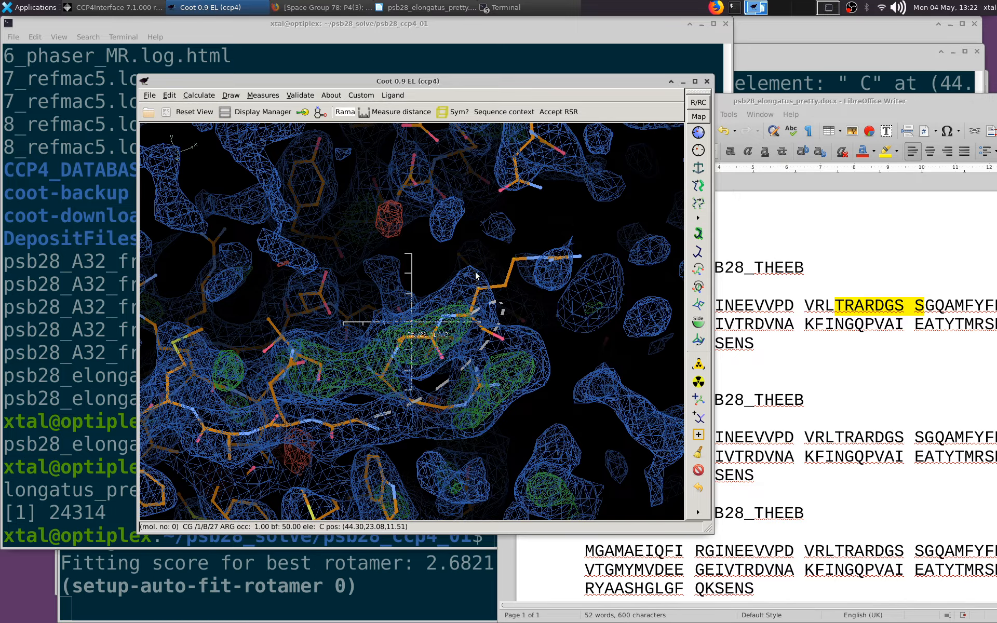
Try a real-space refinement of Arg 27 in chain B and reject the result
{"action": "left_click_drag", "start_coordinate": [475, 272], "coordinate": [375, 227]}
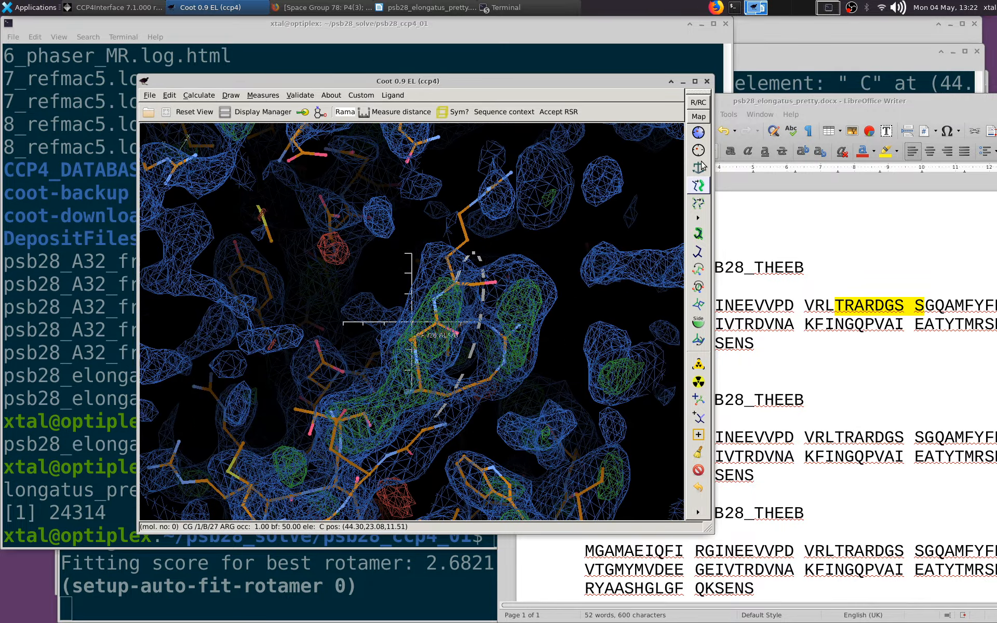
{"action": "left_click", "coordinate": [700, 133]}
{"action": "left_click", "coordinate": [465, 206]}
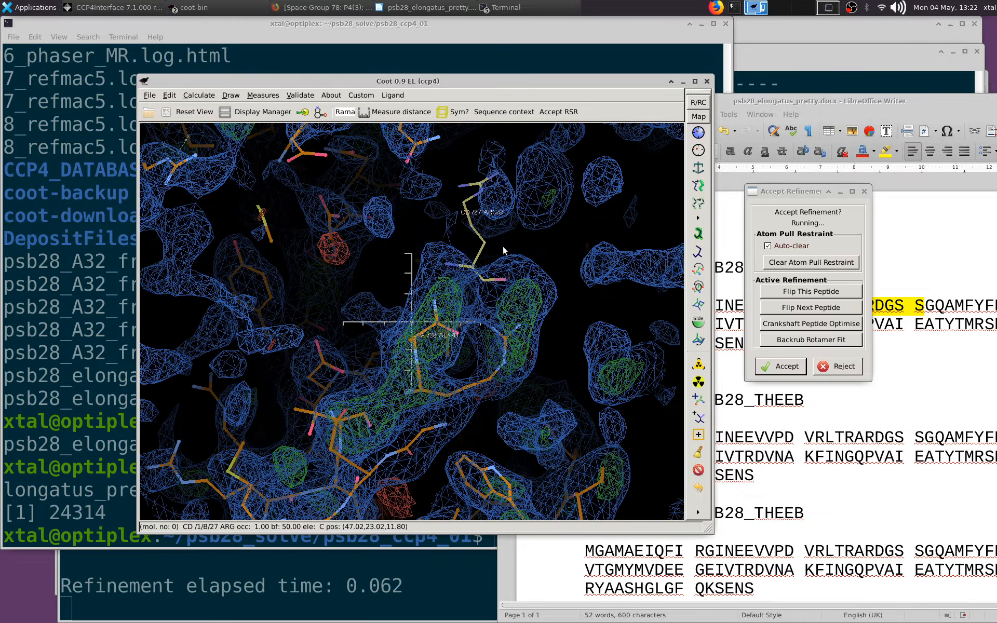
{"action": "left_click", "coordinate": [845, 467]}
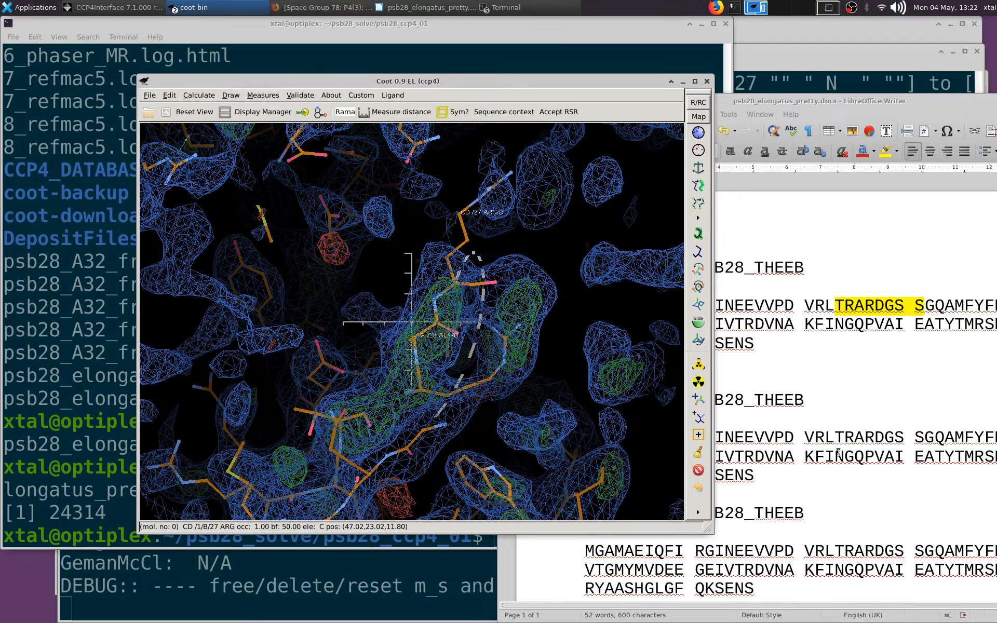
Centre on Arg 27 and add terminal residue 28 to chain B, accepting the refinement
{"action": "left_click_drag", "start_coordinate": [594, 272], "coordinate": [414, 280]}
{"action": "middle_click", "coordinate": [414, 266]}
{"action": "left_click_drag", "start_coordinate": [486, 344], "coordinate": [521, 379]}
{"action": "left_click", "coordinate": [699, 400]}
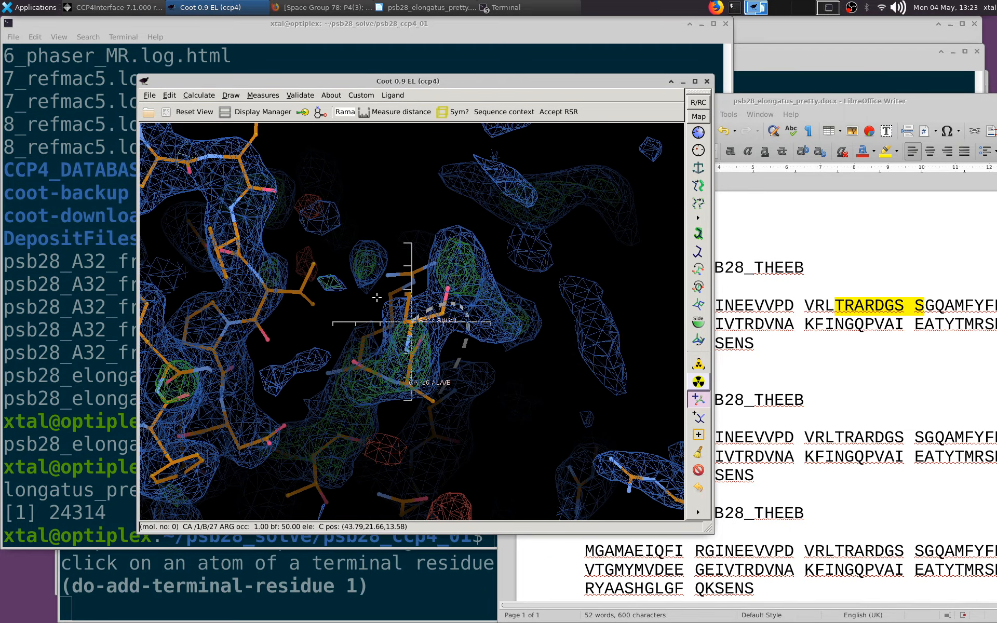
{"action": "left_click", "coordinate": [413, 318]}
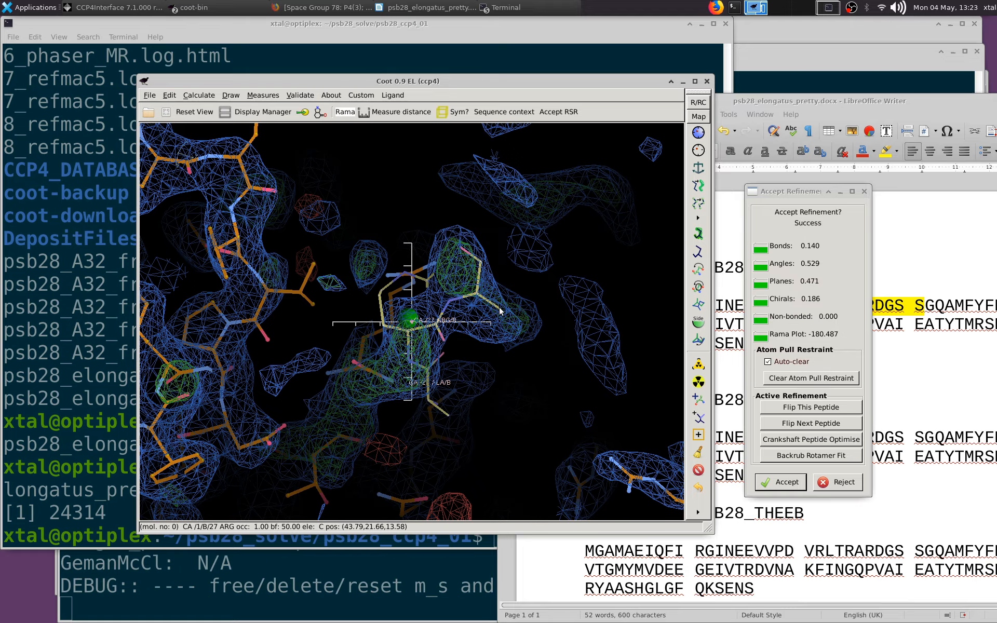
{"action": "left_click", "coordinate": [780, 482]}
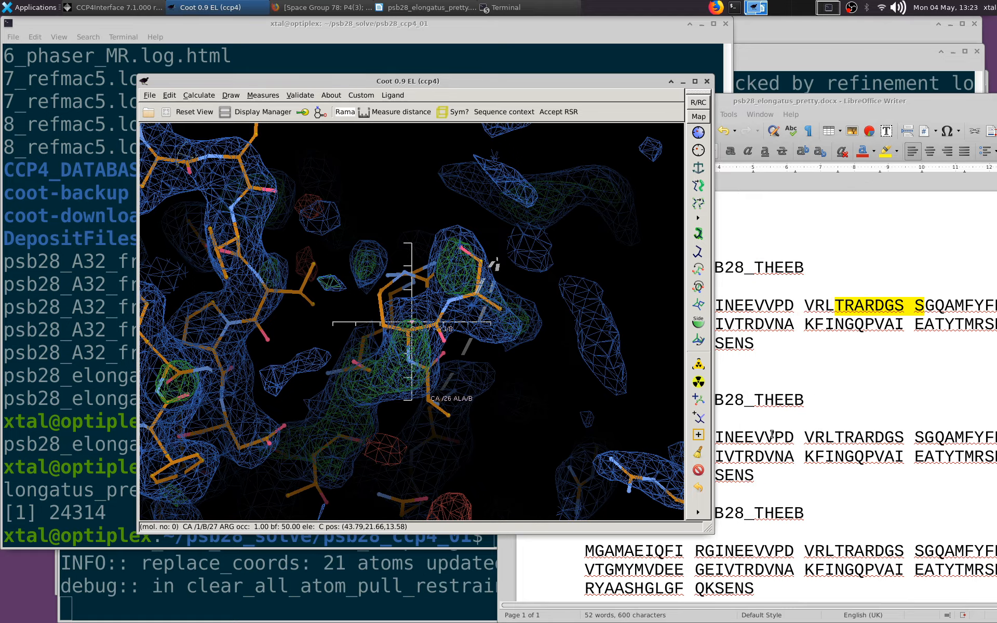
Mutate residue 28 of chain B from Ala to Asp
{"action": "left_click", "coordinate": [700, 383]}
{"action": "left_click", "coordinate": [501, 313]}
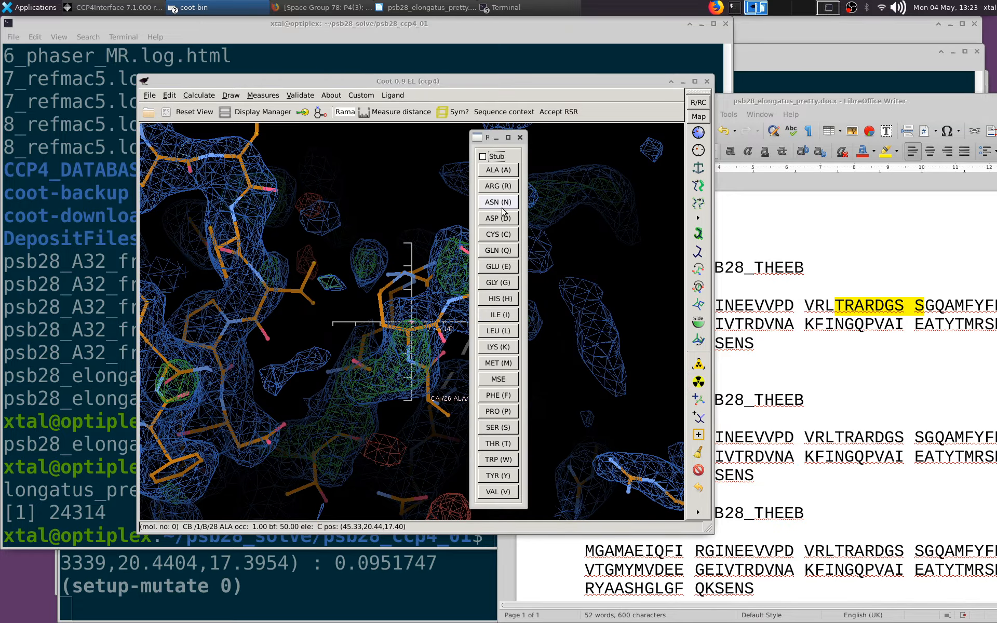
{"action": "left_click", "coordinate": [503, 218]}
Real-space refine residues 23 to 28 of chain B and accept the refinement
{"action": "left_click_drag", "start_coordinate": [514, 234], "coordinate": [366, 397]}
{"action": "left_click", "coordinate": [698, 133]}
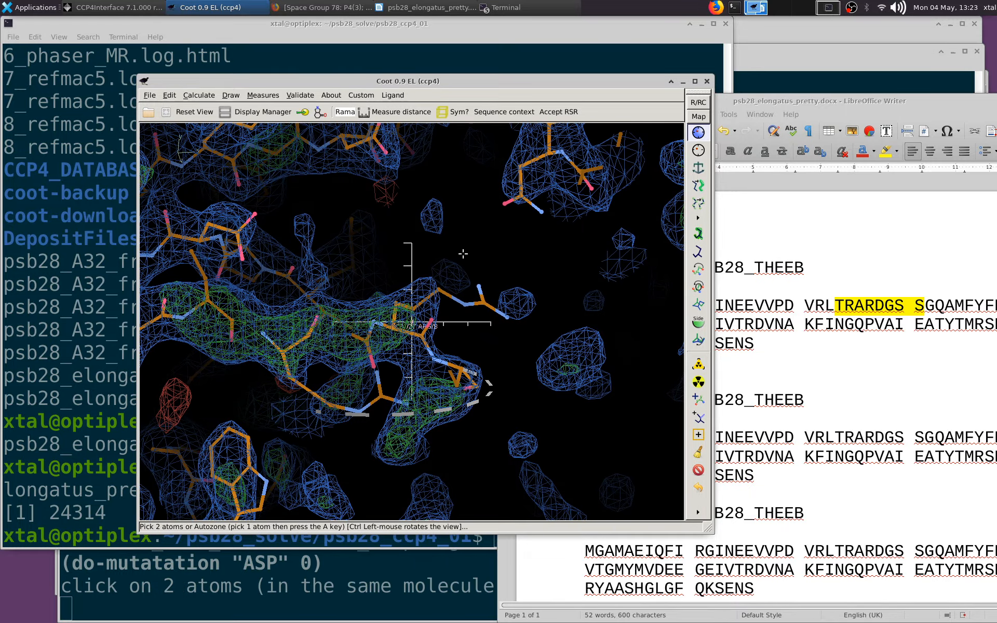
{"action": "left_click", "coordinate": [463, 369]}
{"action": "left_click", "coordinate": [169, 322]}
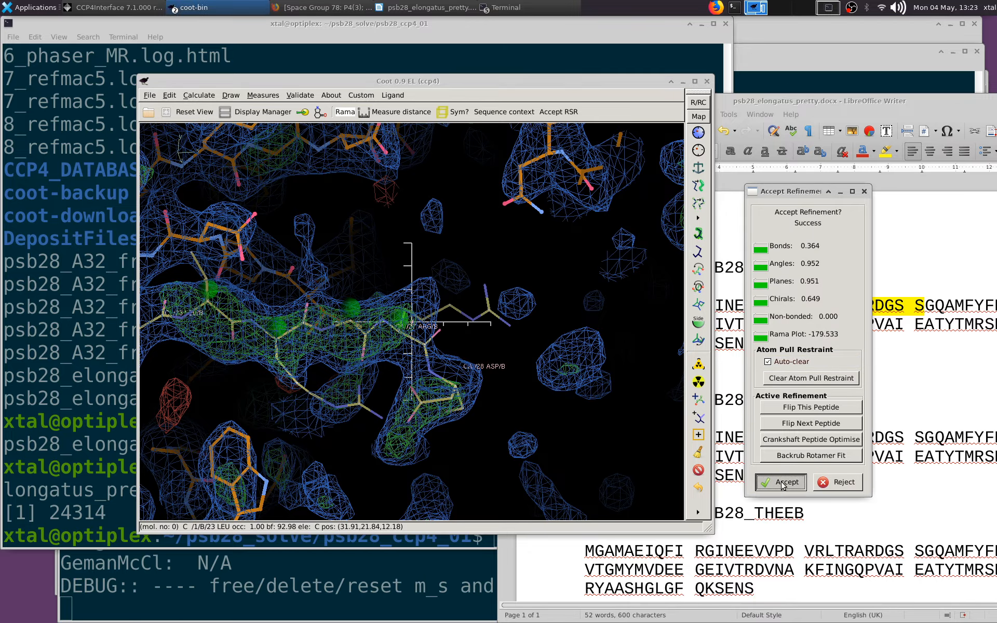
{"action": "left_click", "coordinate": [783, 484]}
Centre on Asp 28 of chain B and auto-fit its rotamer to the density
{"action": "left_click_drag", "start_coordinate": [281, 312], "coordinate": [405, 358]}
{"action": "middle_click", "coordinate": [479, 368]}
{"action": "left_click_drag", "start_coordinate": [504, 419], "coordinate": [523, 304]}
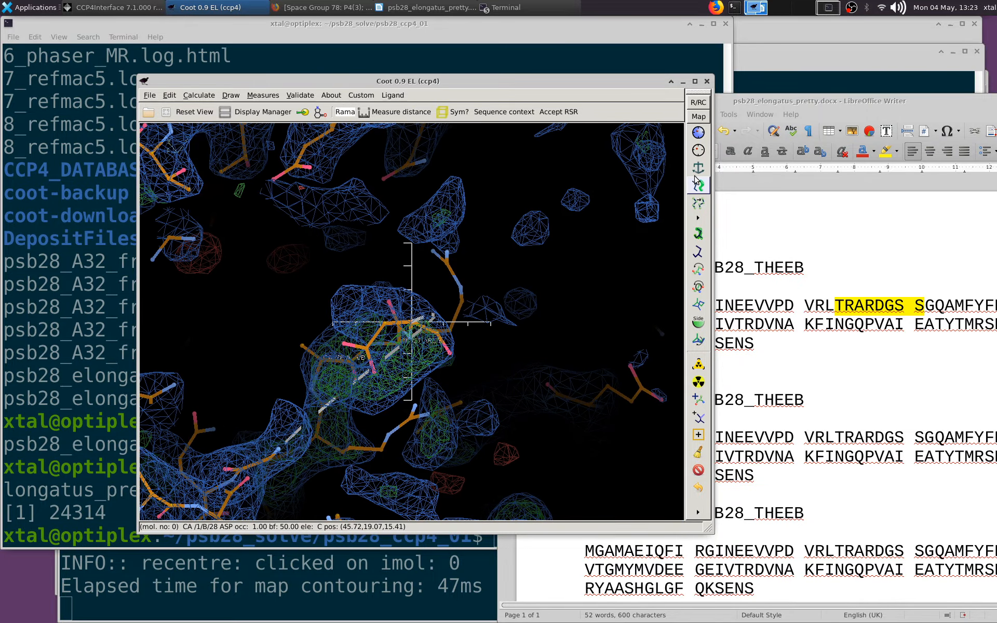
{"action": "left_click", "coordinate": [698, 234]}
{"action": "left_click_drag", "start_coordinate": [384, 327], "coordinate": [409, 351]}
{"action": "scroll", "coordinate": [409, 351], "scroll_direction": "up", "scroll_amount": 4}
{"action": "middle_click", "coordinate": [415, 324]}
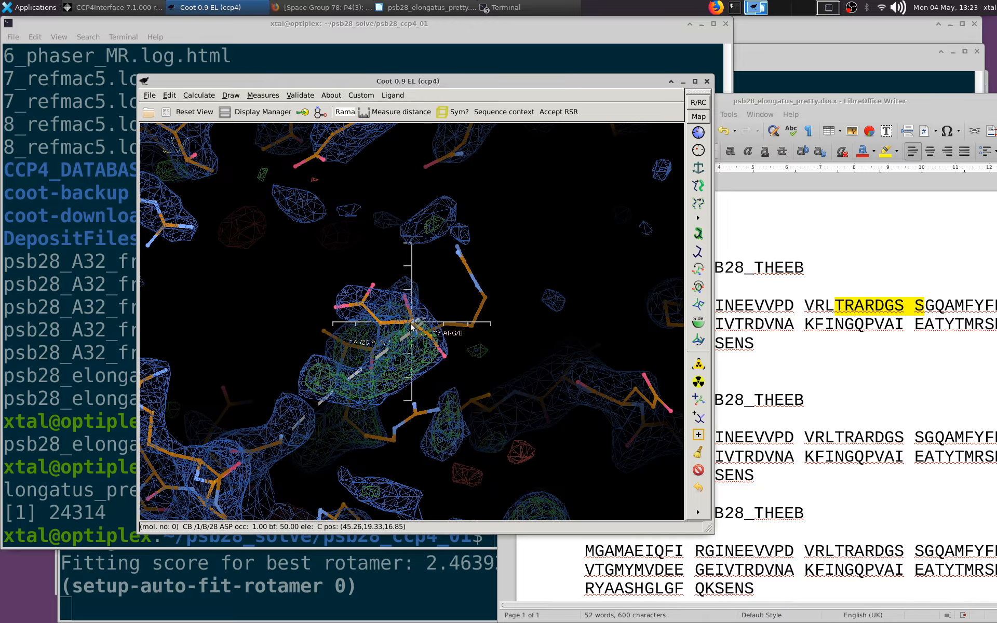
Try adding a terminal residue after Asp 28 of chain B, rejecting its refinement and deleting the added residue
{"action": "left_click_drag", "start_coordinate": [575, 354], "coordinate": [342, 302]}
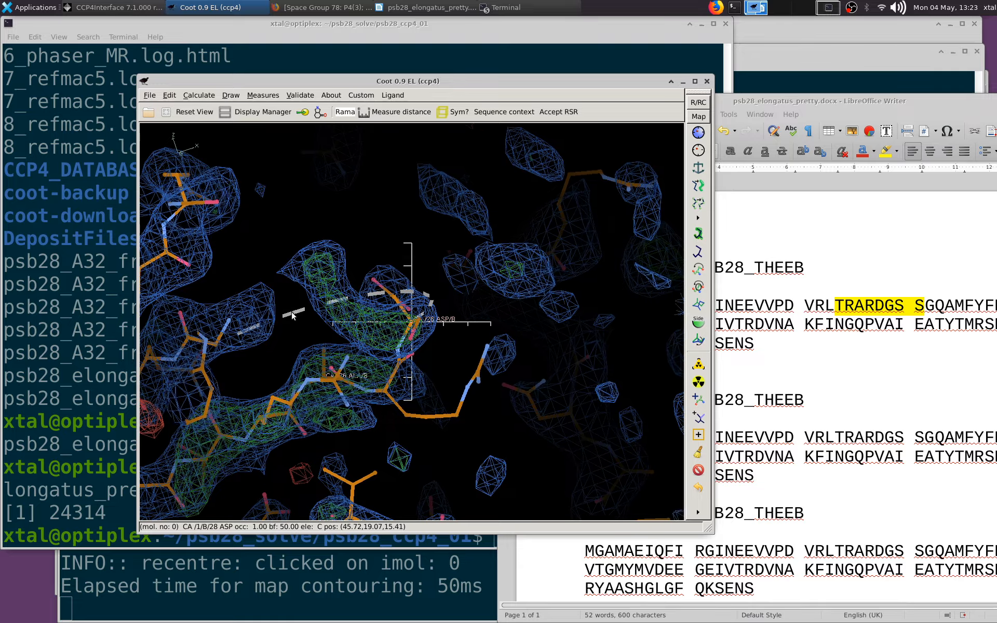
{"action": "left_click_drag", "start_coordinate": [291, 312], "coordinate": [362, 338]}
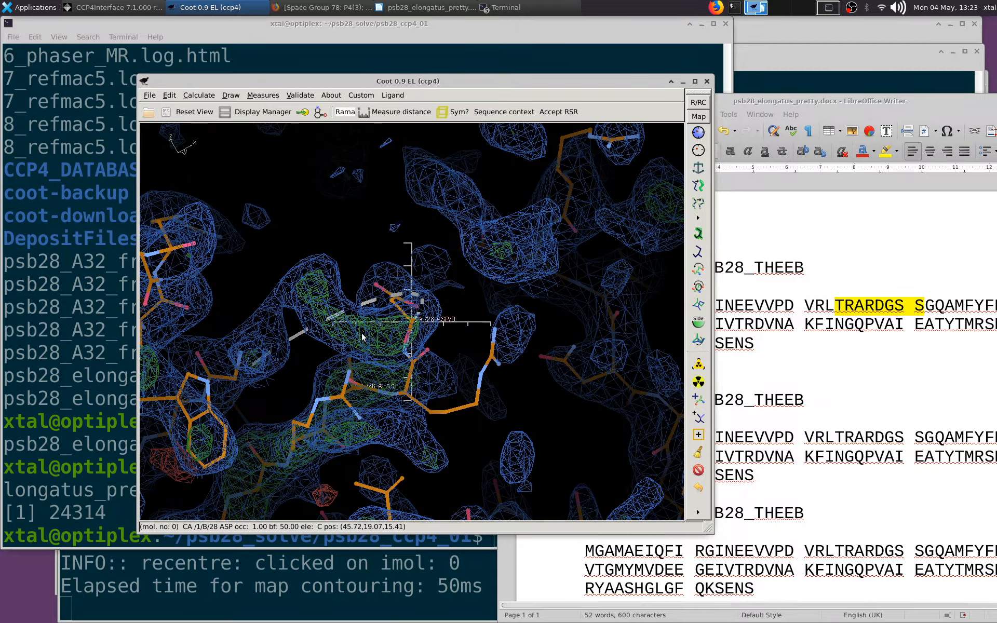
{"action": "left_click", "coordinate": [699, 398]}
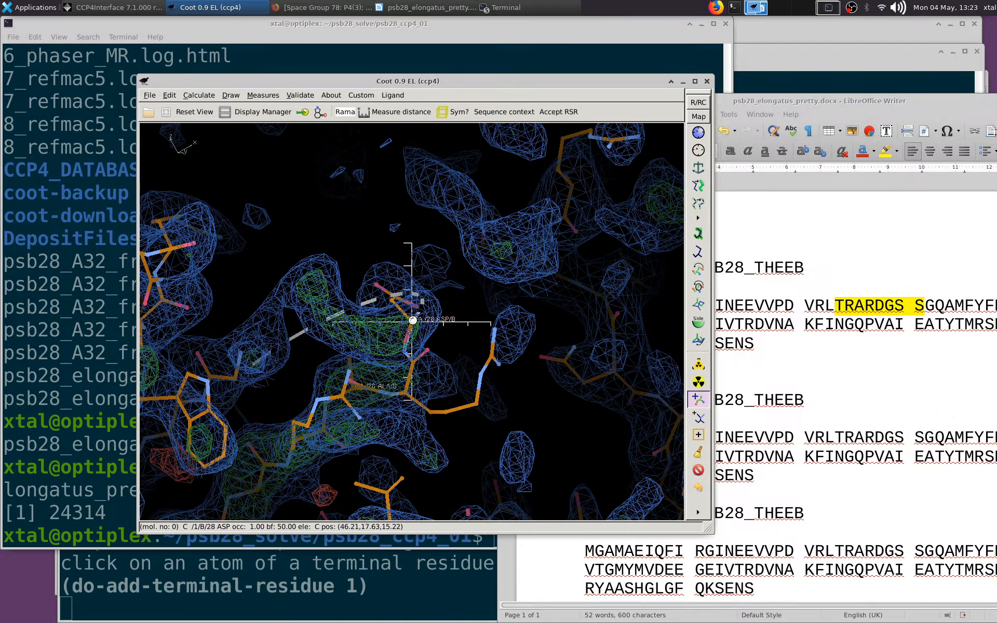
{"action": "left_click", "coordinate": [412, 321]}
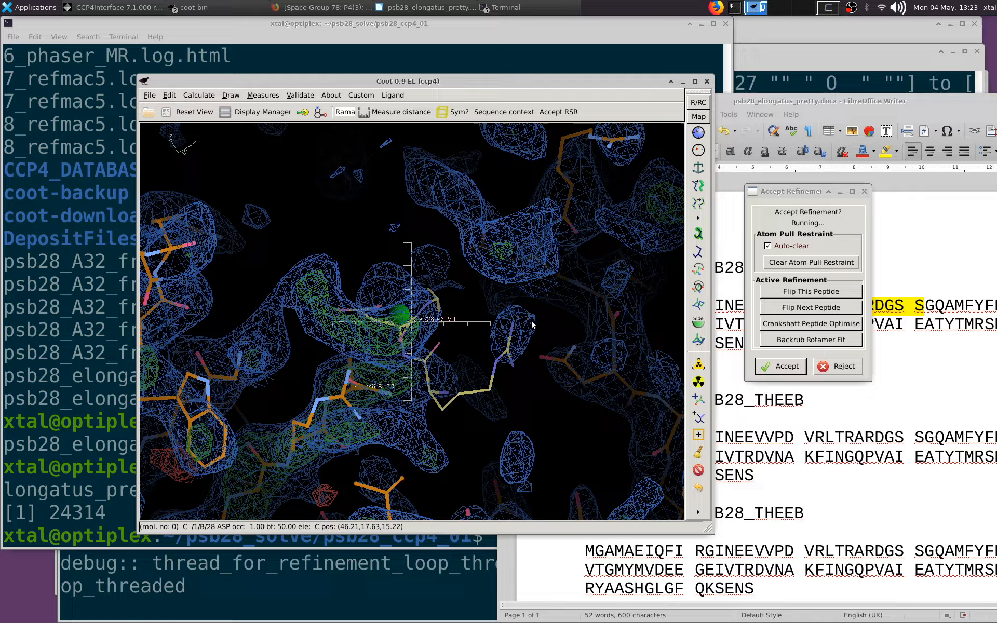
{"action": "left_click", "coordinate": [838, 483]}
{"action": "left_click_drag", "start_coordinate": [416, 280], "coordinate": [460, 360]}
{"action": "left_click", "coordinate": [699, 470]}
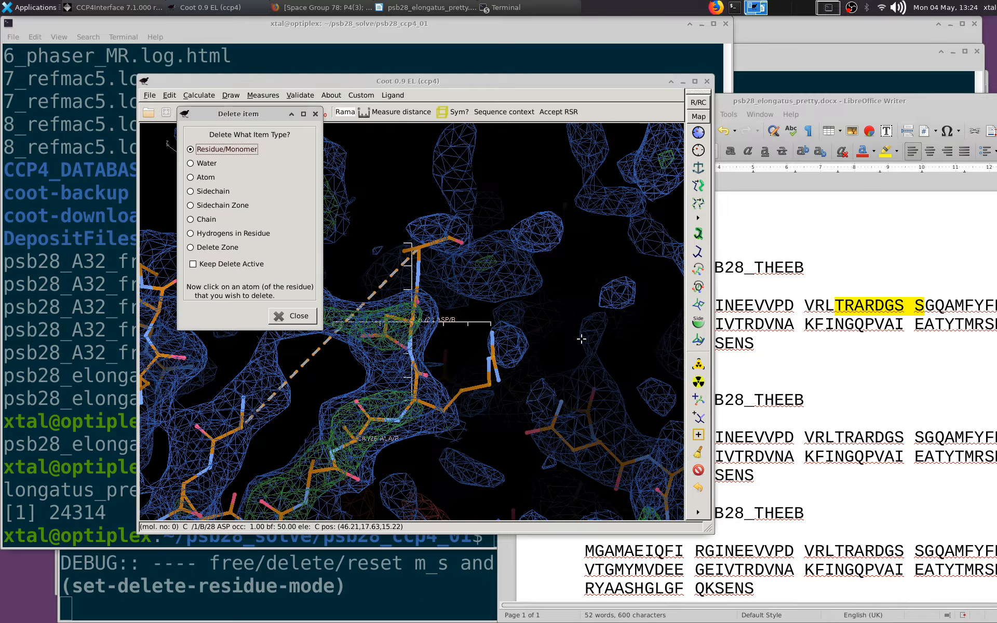
{"action": "left_click", "coordinate": [422, 254]}
Centre on Gly 32 of chain B and add terminal residue 31 in front of it, accepting the refinement
{"action": "left_click_drag", "start_coordinate": [431, 266], "coordinate": [202, 341]}
{"action": "middle_click", "coordinate": [198, 333]}
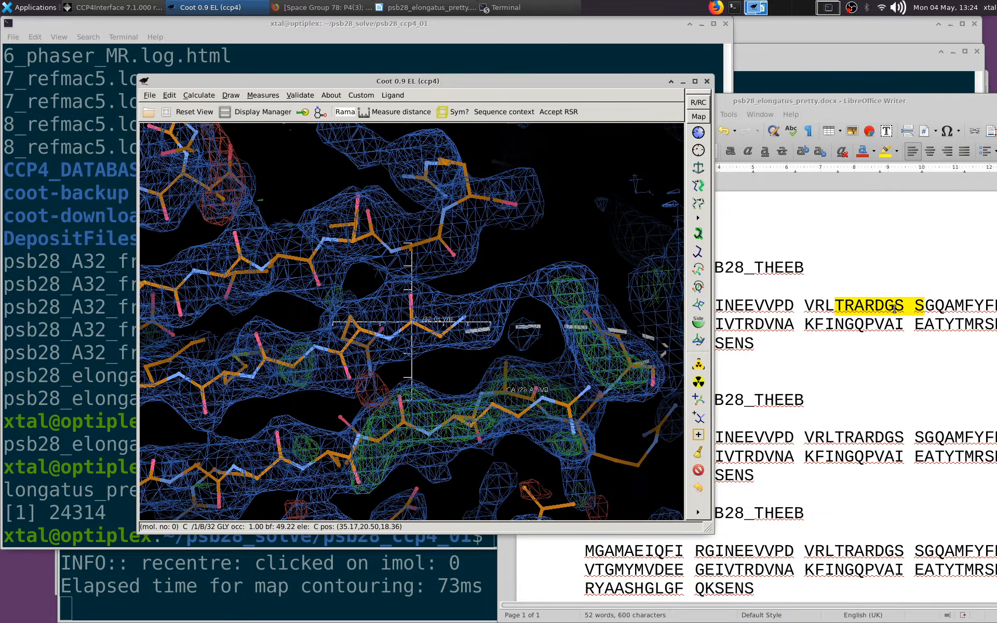
{"action": "left_click_drag", "start_coordinate": [511, 340], "coordinate": [457, 427]}
{"action": "middle_click", "coordinate": [441, 338]}
{"action": "left_click", "coordinate": [699, 403]}
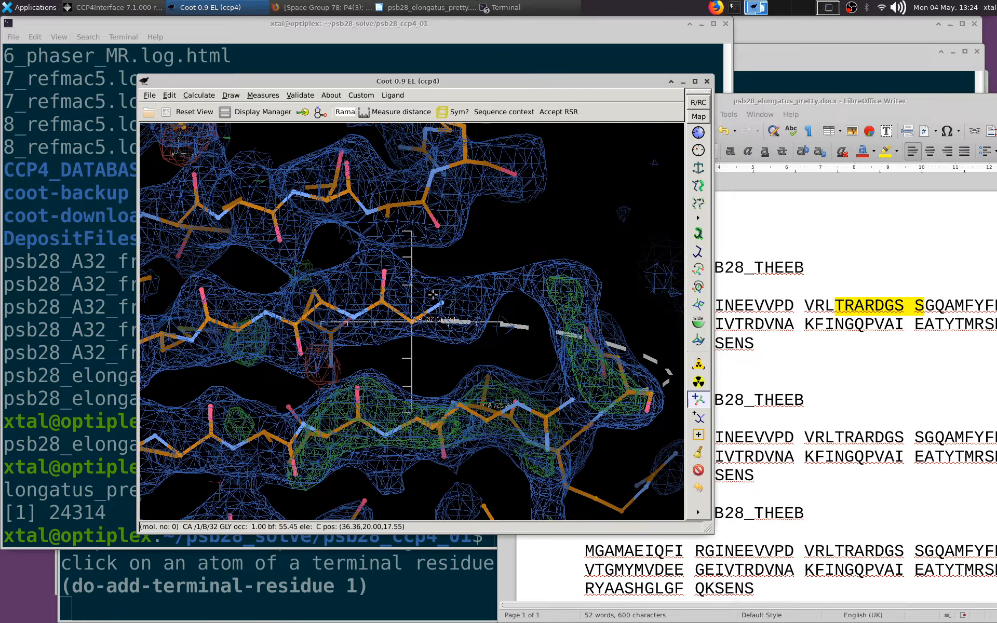
{"action": "left_click", "coordinate": [413, 321]}
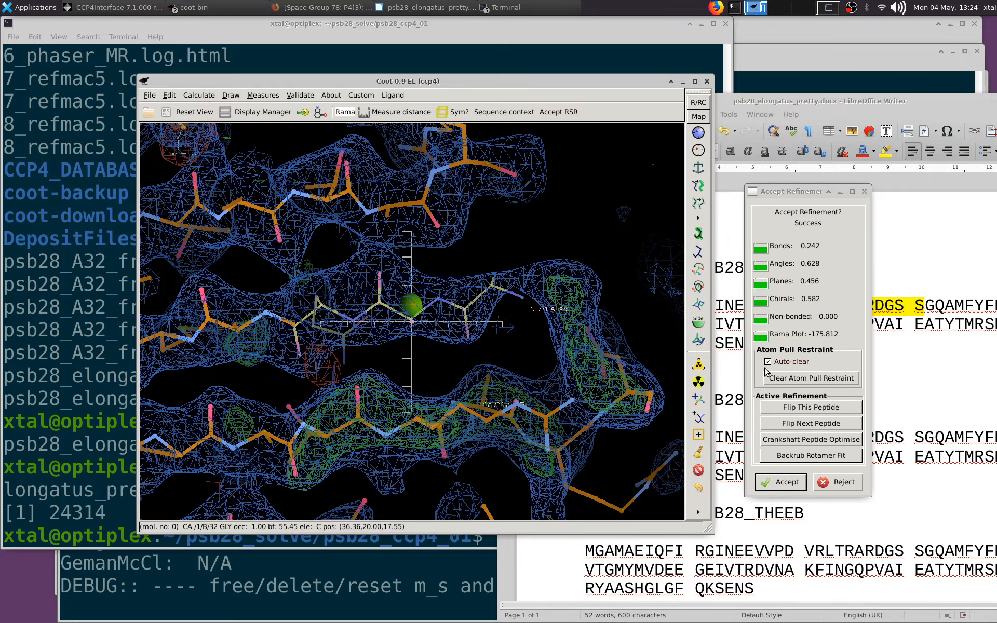
{"action": "left_click", "coordinate": [786, 482]}
Centre on residue 31 of chain B and mutate it to Ser
{"action": "left_click_drag", "start_coordinate": [571, 249], "coordinate": [450, 292]}
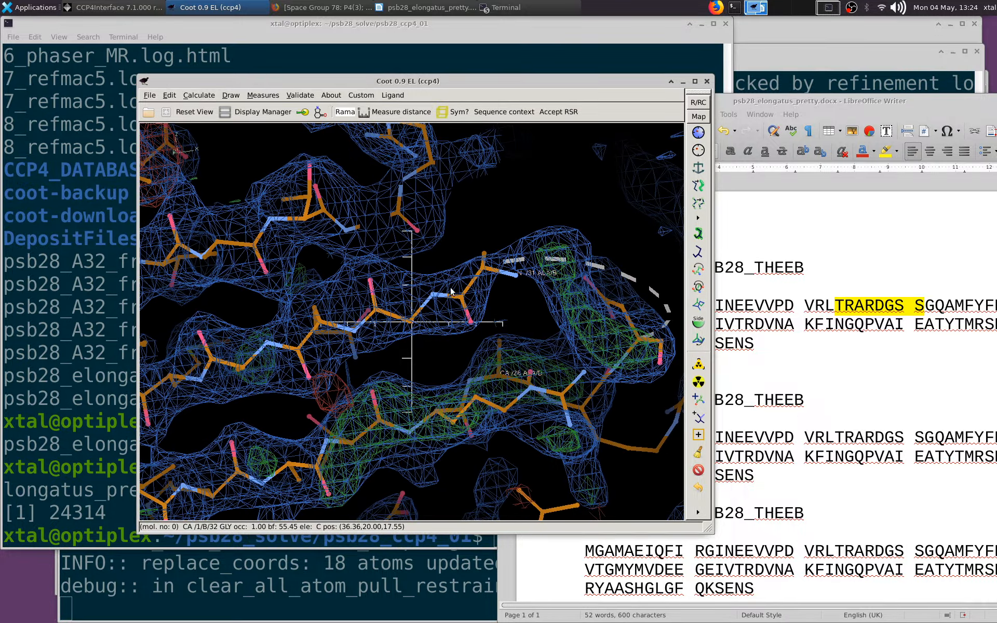
{"action": "middle_click", "coordinate": [485, 270]}
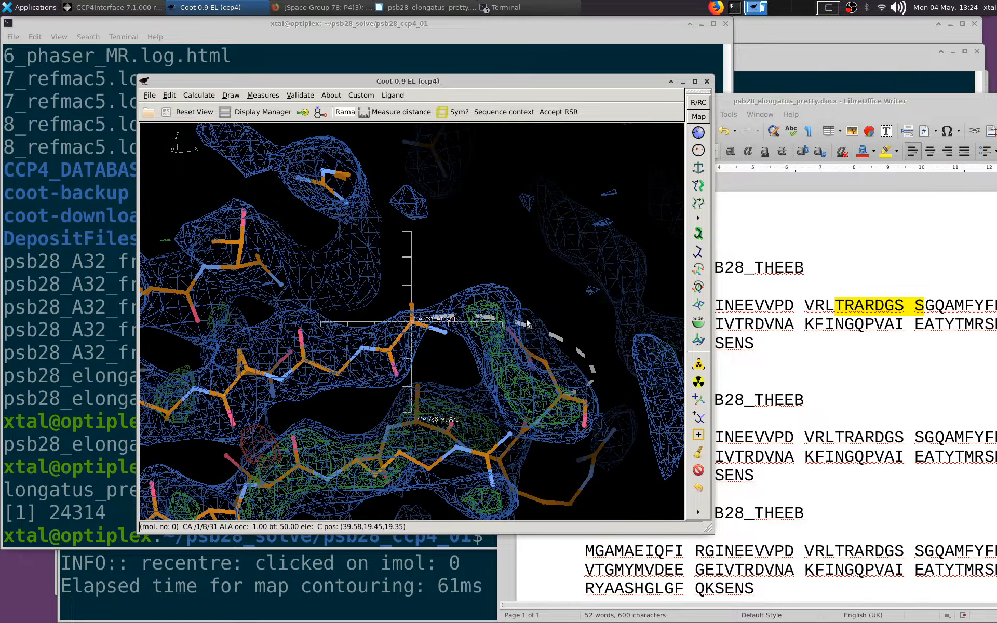
{"action": "double_click", "coordinate": [699, 404]}
{"action": "left_click", "coordinate": [700, 386]}
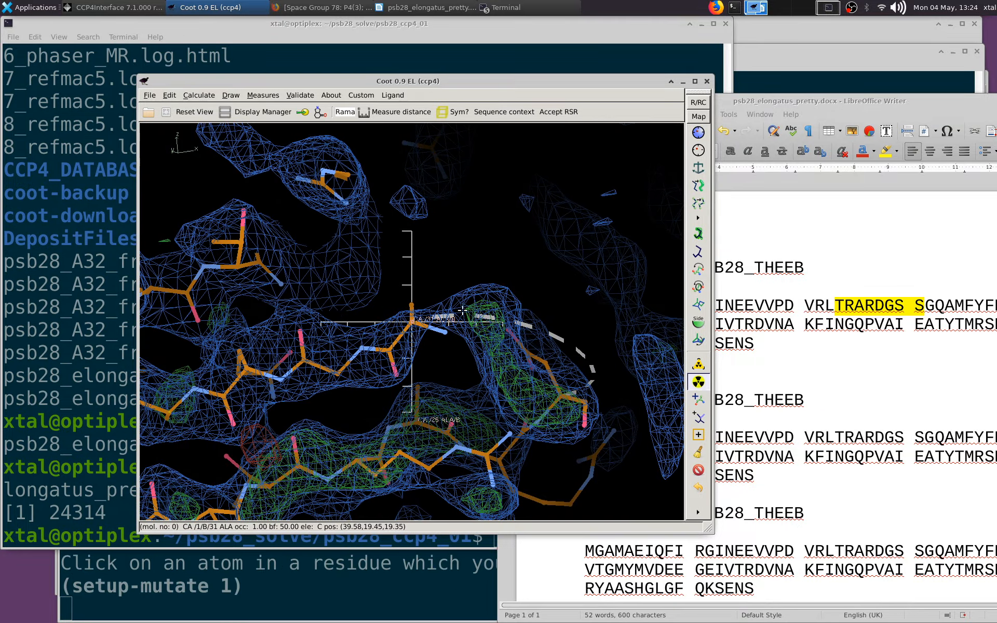
{"action": "left_click", "coordinate": [417, 322]}
{"action": "left_click", "coordinate": [510, 425]}
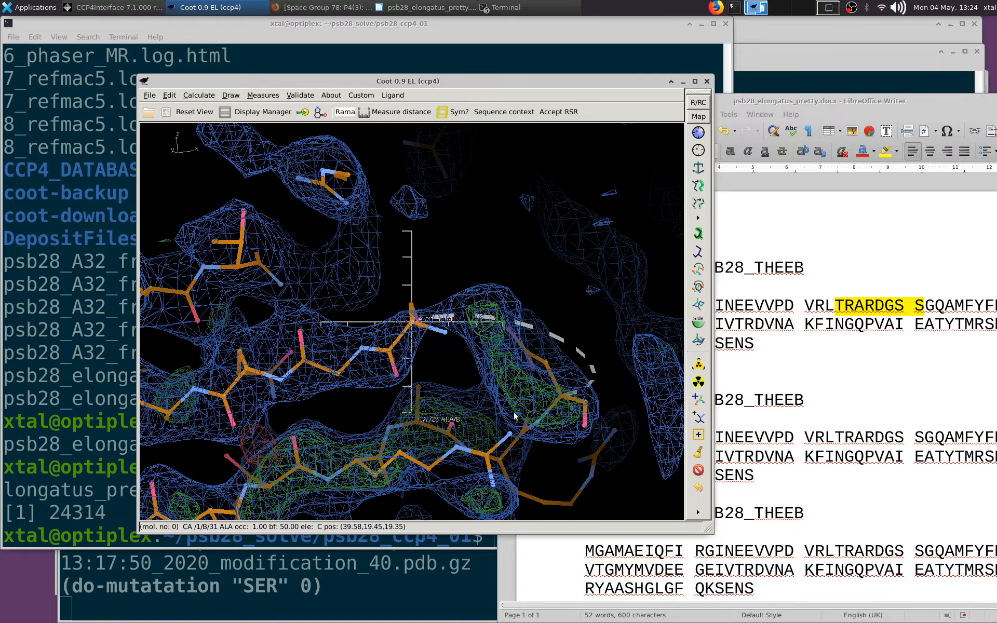
Centre on Asp 28 and fit the loop by Rama search for chain B residues 29 to 30 with sequence GS, using Ramachandran restraints
{"action": "mouse_move", "coordinate": [578, 306]}
{"action": "left_mouse_down"}
{"action": "mouse_move", "coordinate": [540, 148]}
{"action": "mouse_move", "coordinate": [571, 290]}
{"action": "left_mouse_up"}
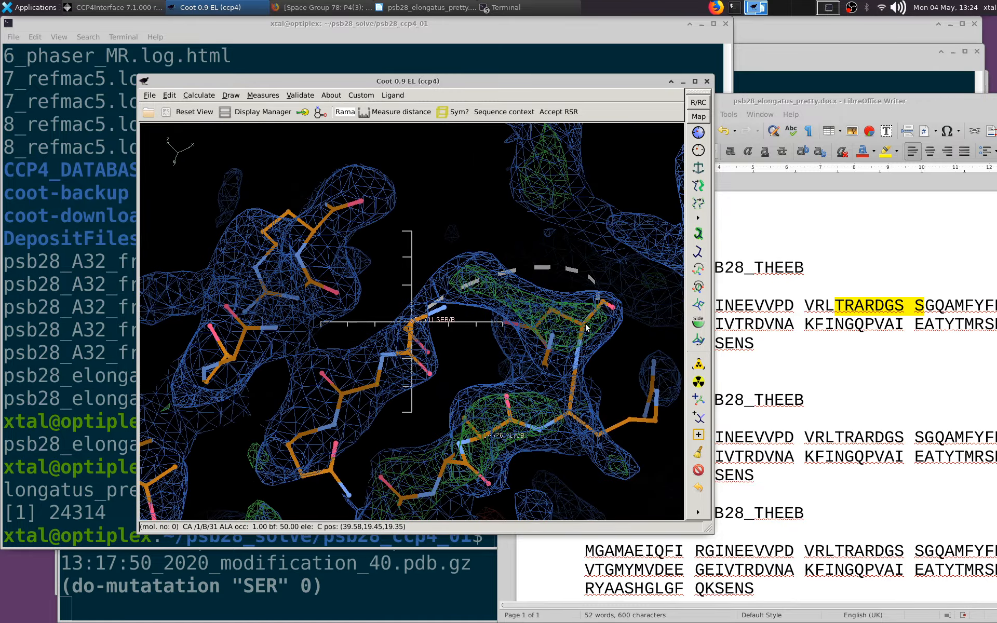
{"action": "left_click_drag", "start_coordinate": [586, 327], "coordinate": [484, 258]}
{"action": "left_click_drag", "start_coordinate": [565, 248], "coordinate": [511, 341]}
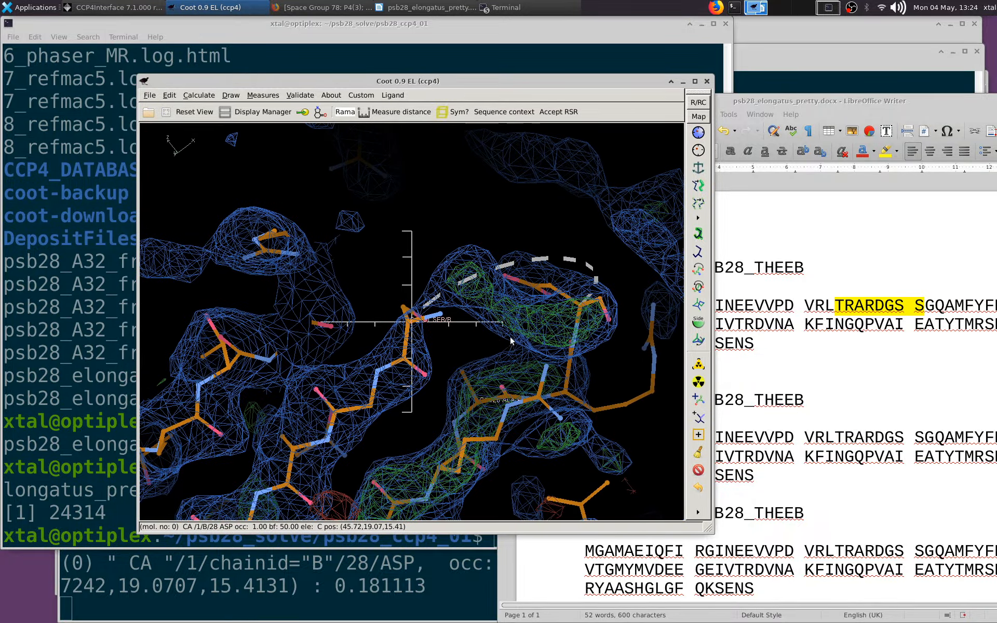
{"action": "left_click_drag", "start_coordinate": [582, 306], "coordinate": [574, 307]}
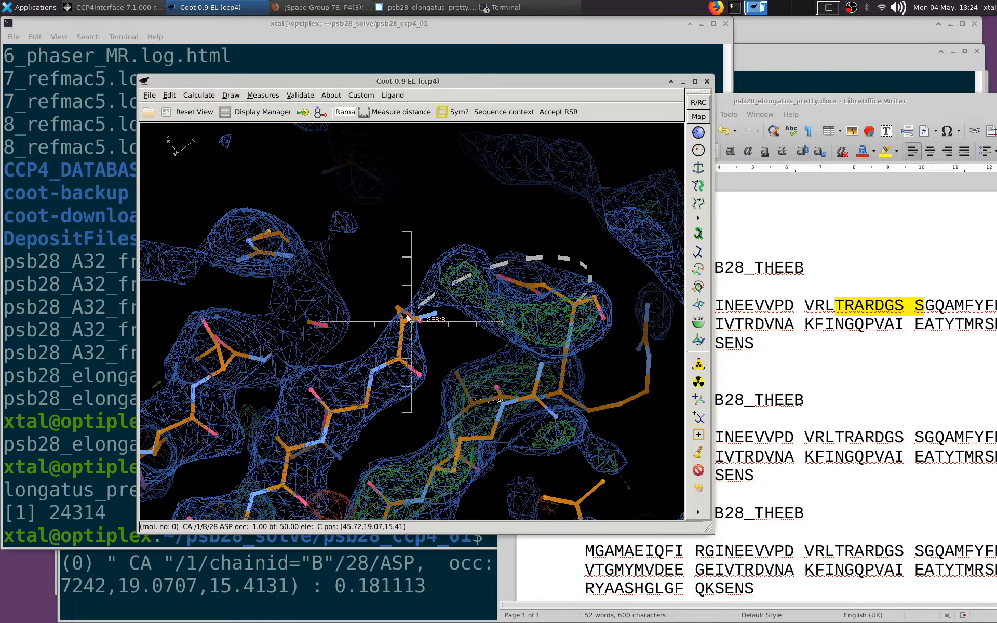
{"action": "left_click_drag", "start_coordinate": [408, 318], "coordinate": [557, 319]}
{"action": "middle_click", "coordinate": [577, 318]}
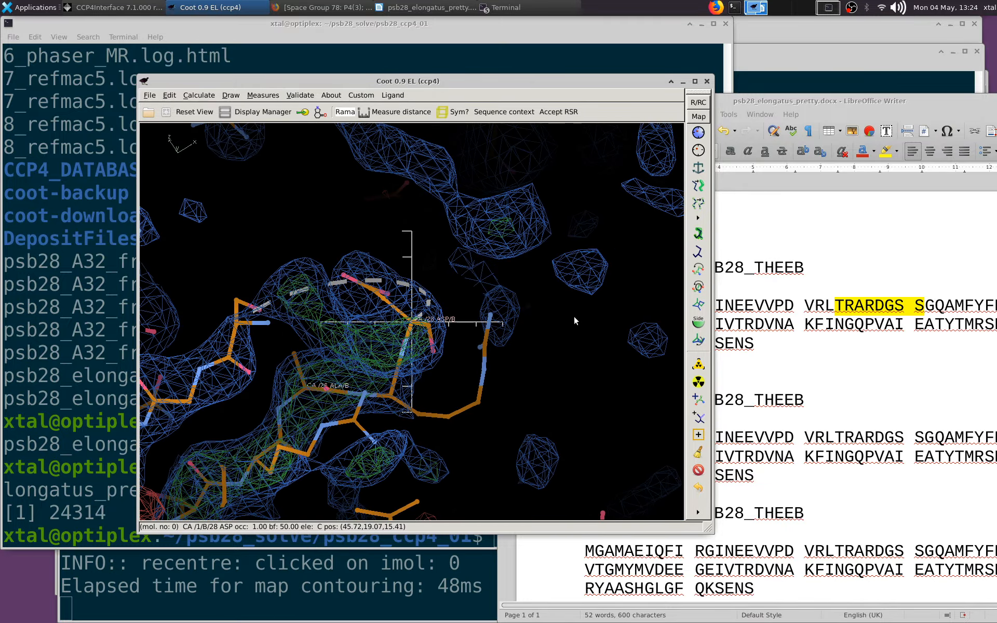
{"action": "left_click", "coordinate": [199, 95]}
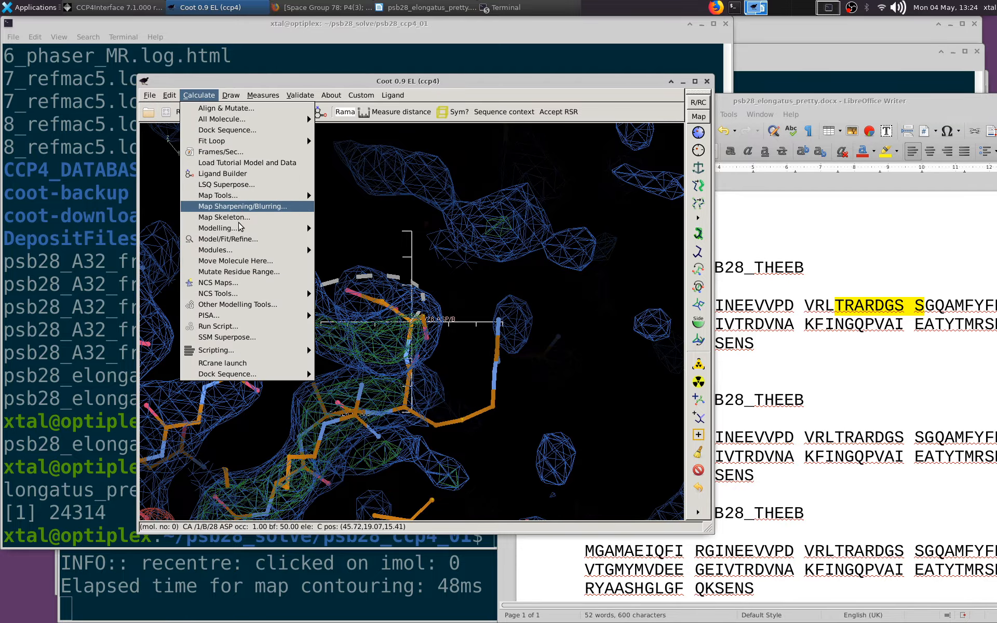
{"action": "mouse_move", "coordinate": [252, 141]}
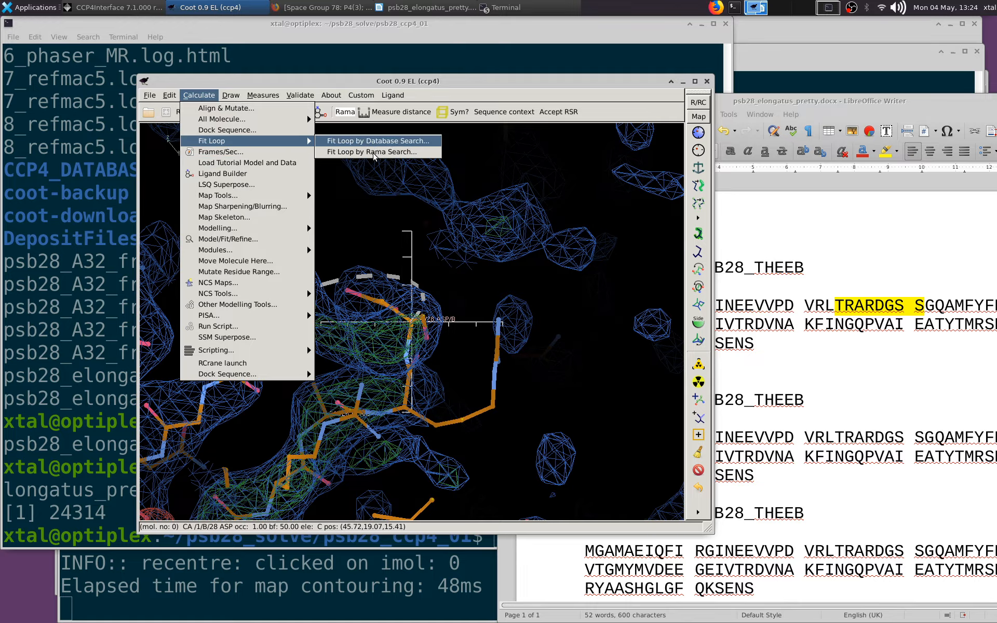
{"action": "left_click", "coordinate": [374, 152]}
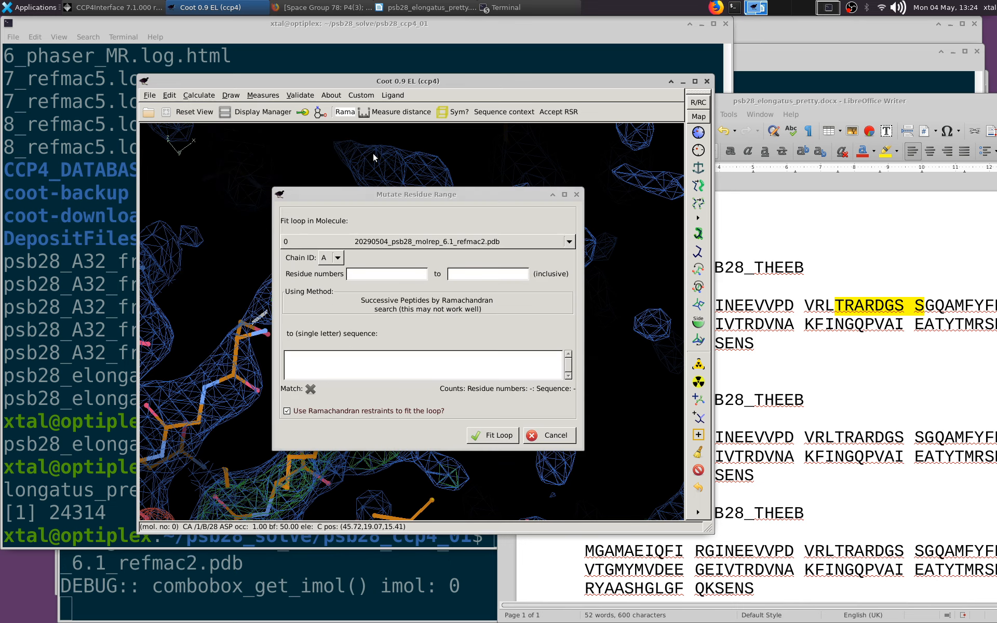
{"action": "left_click", "coordinate": [337, 258]}
{"action": "left_click", "coordinate": [341, 273]}
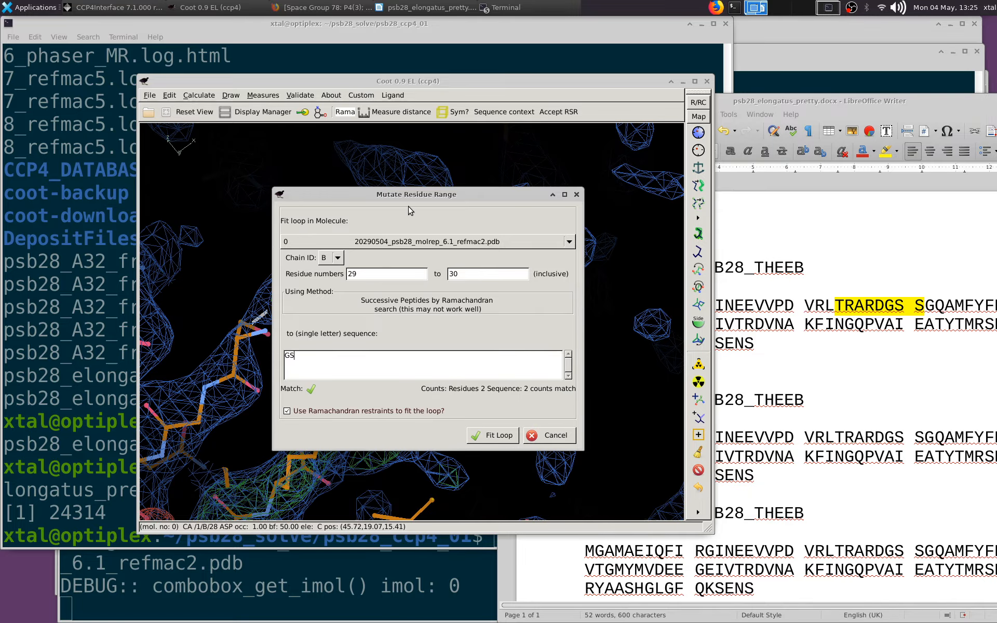
{"action": "left_click_drag", "start_coordinate": [418, 193], "coordinate": [830, 64]}
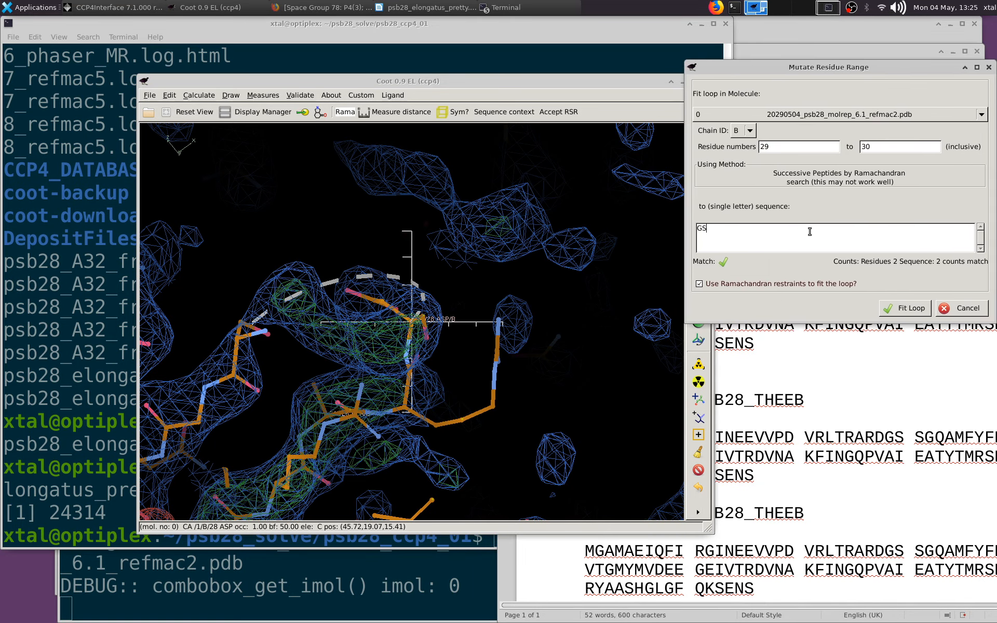
{"action": "left_click", "coordinate": [904, 312]}
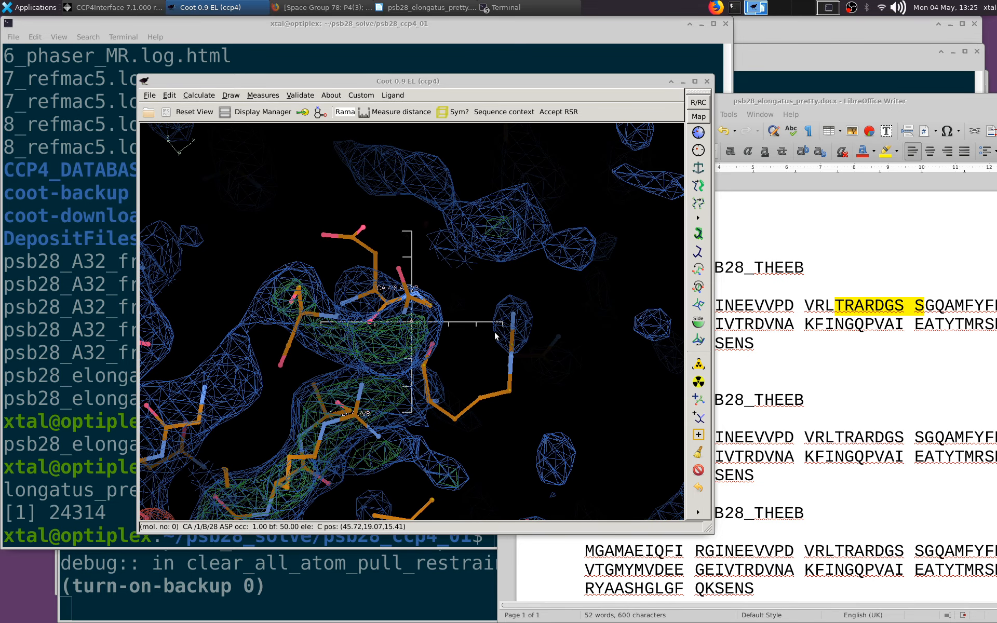
Real-space refine chain B from Arg 25 to Gly 32 across the fitted loop and accept the refinement
{"action": "left_click_drag", "start_coordinate": [484, 332], "coordinate": [445, 279]}
{"action": "left_click", "coordinate": [699, 133]}
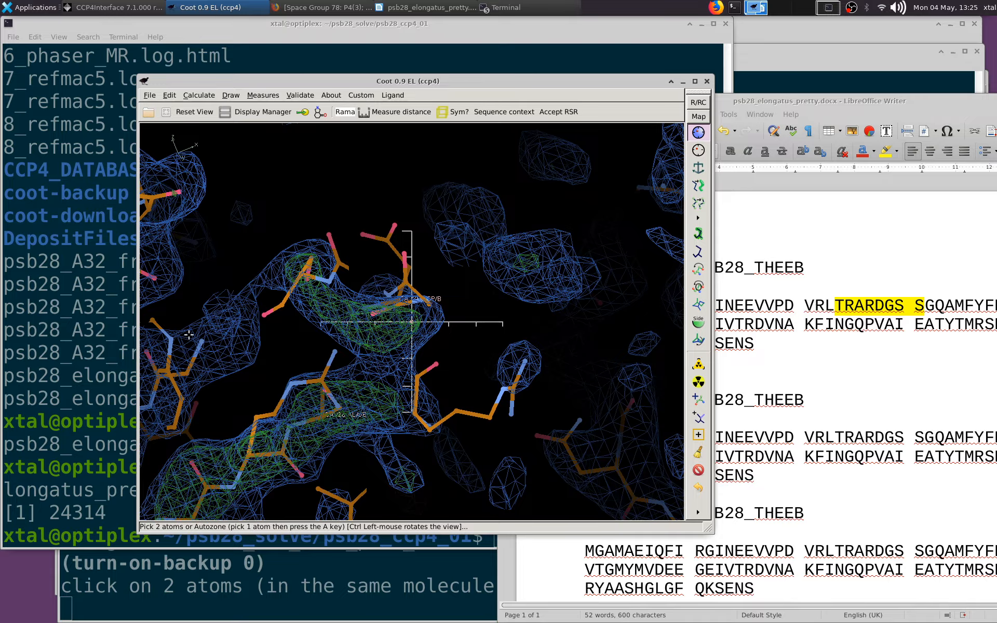
{"action": "left_click", "coordinate": [165, 376]}
{"action": "left_click", "coordinate": [237, 488]}
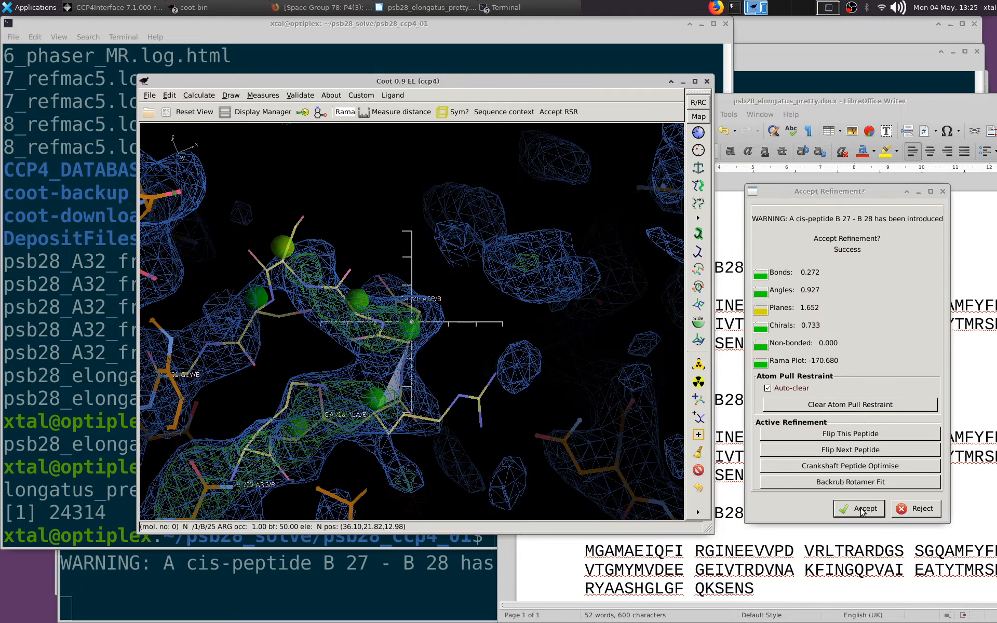
{"action": "left_click", "coordinate": [860, 510]}
Centre on Arg 27 of chain B at the cis-peptide and delete residue Asp 28
{"action": "left_click_drag", "start_coordinate": [250, 332], "coordinate": [399, 427]}
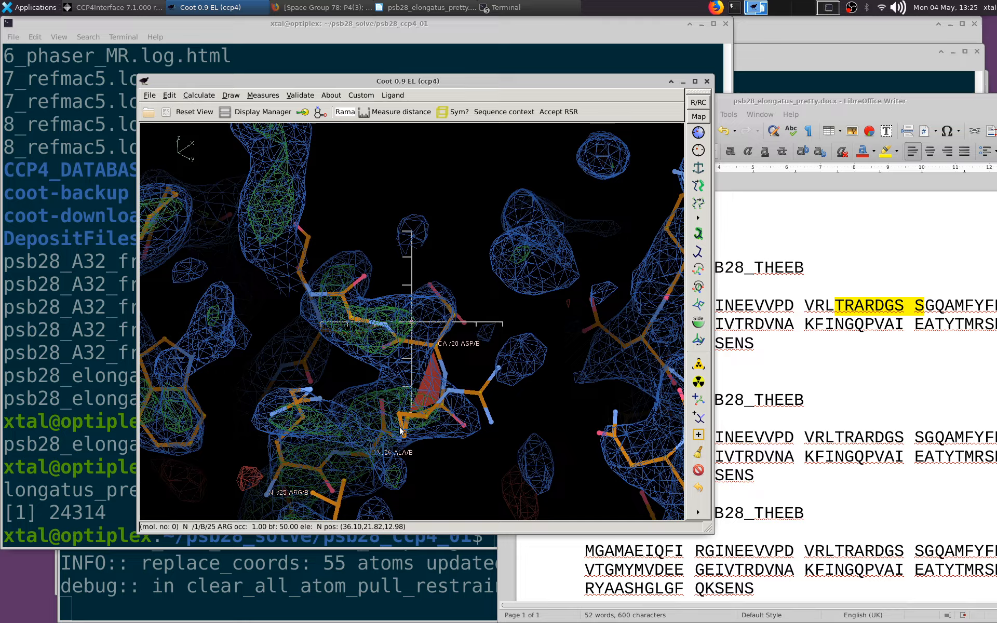
{"action": "middle_click", "coordinate": [447, 413]}
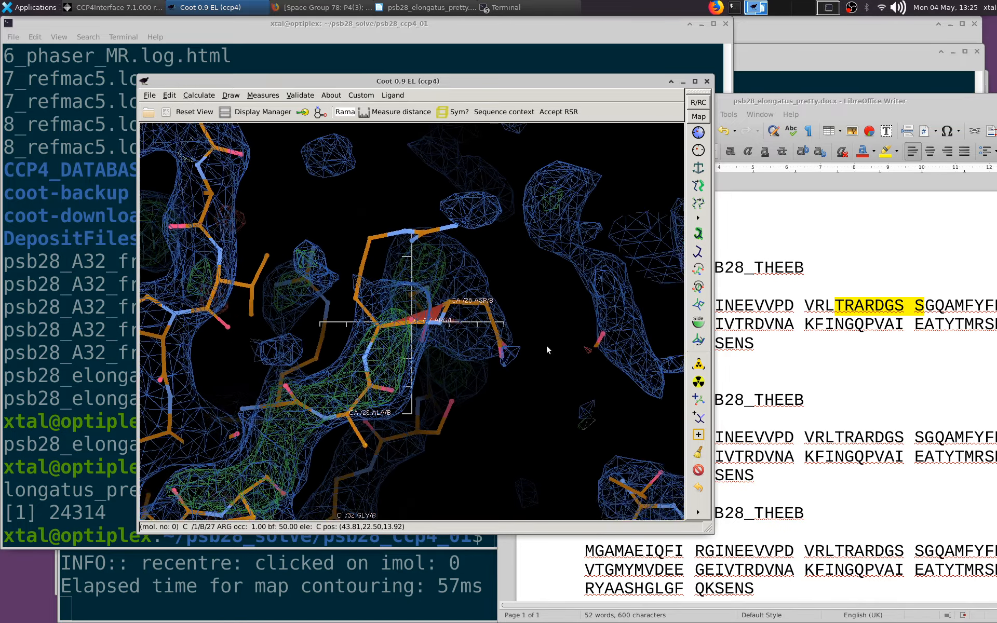
{"action": "left_click_drag", "start_coordinate": [456, 416], "coordinate": [457, 368]}
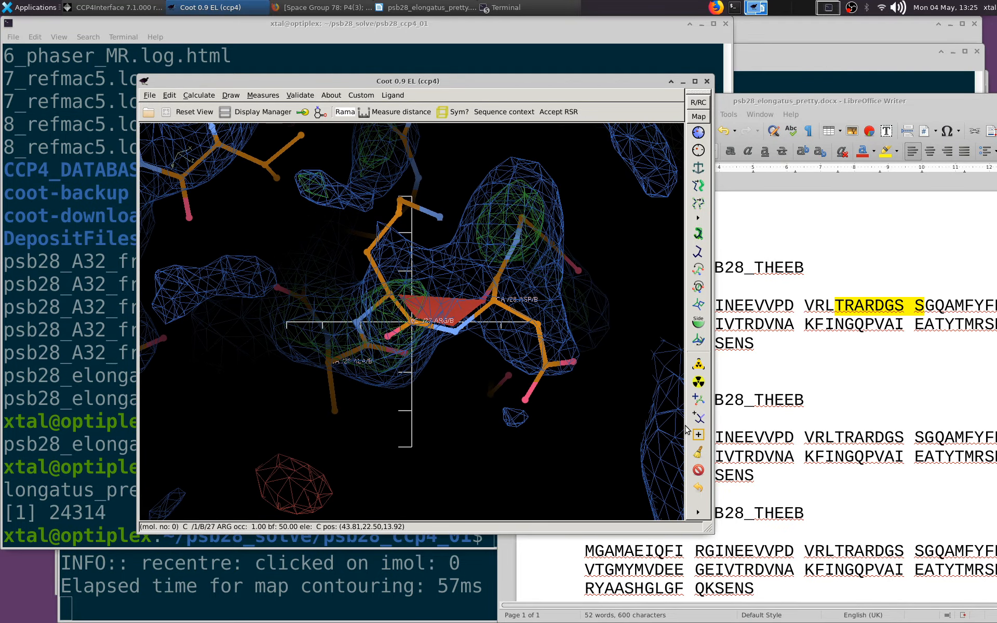
{"action": "left_click", "coordinate": [697, 453]}
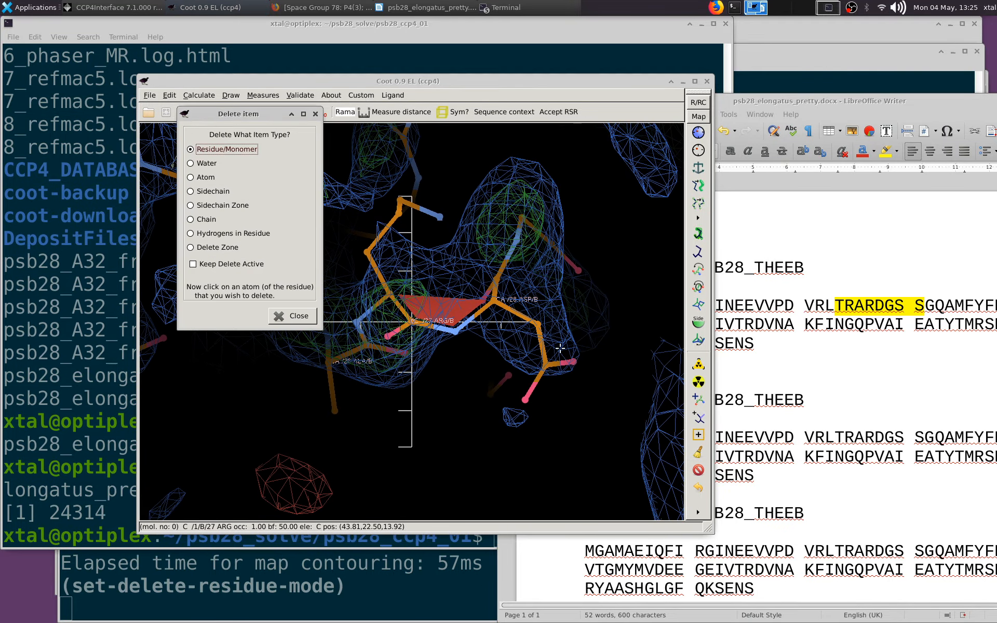
{"action": "left_click", "coordinate": [498, 301]}
Add a terminal residue after Arg 27 of chain B, pull it across into the adjacent density, and accept the refinement
{"action": "left_click", "coordinate": [699, 401]}
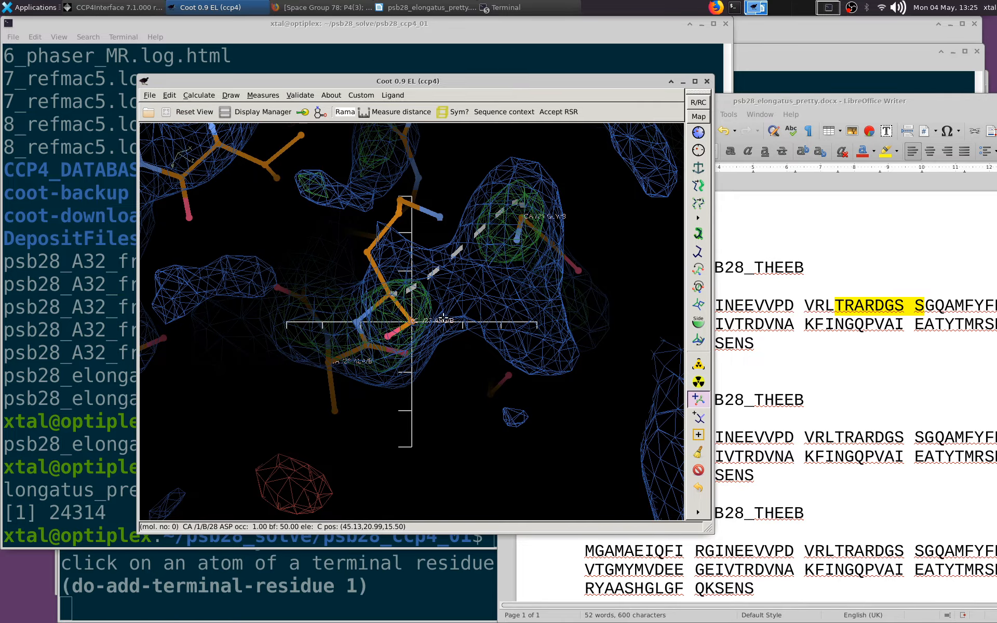
{"action": "left_click", "coordinate": [395, 295]}
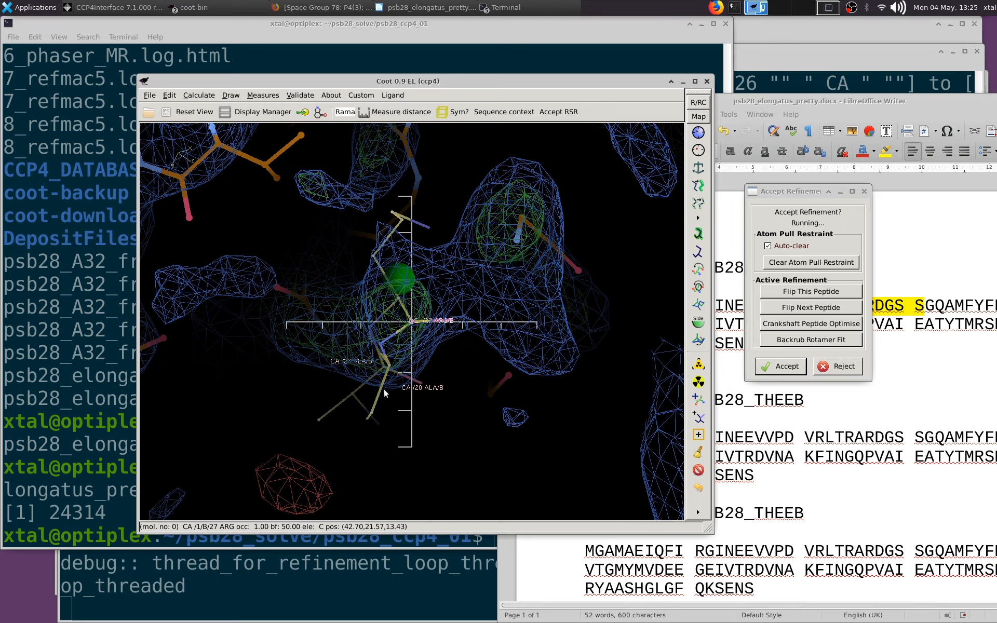
{"action": "left_click_drag", "start_coordinate": [369, 419], "coordinate": [523, 229]}
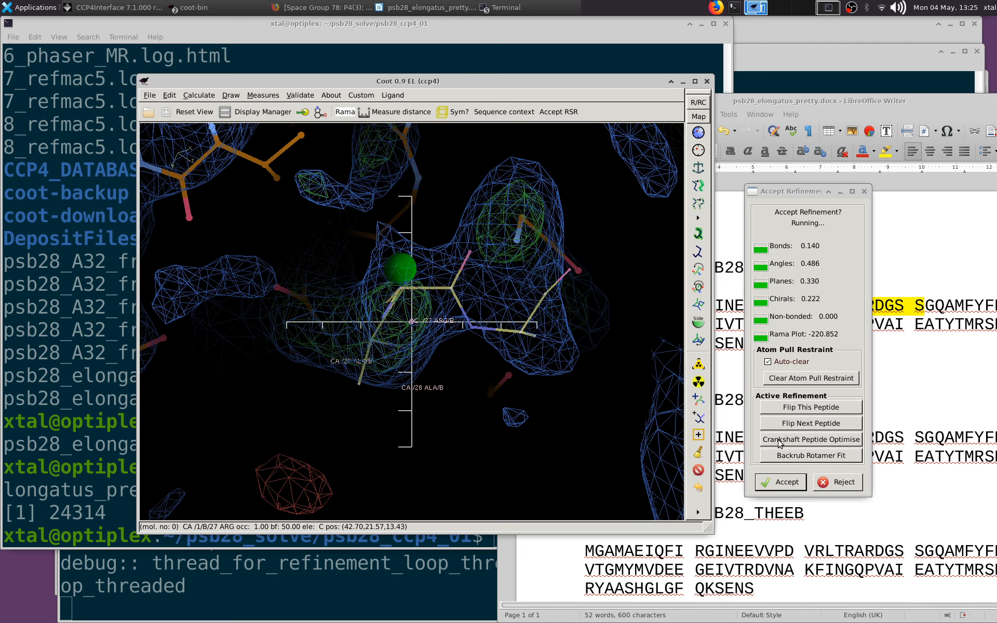
{"action": "left_click", "coordinate": [780, 482]}
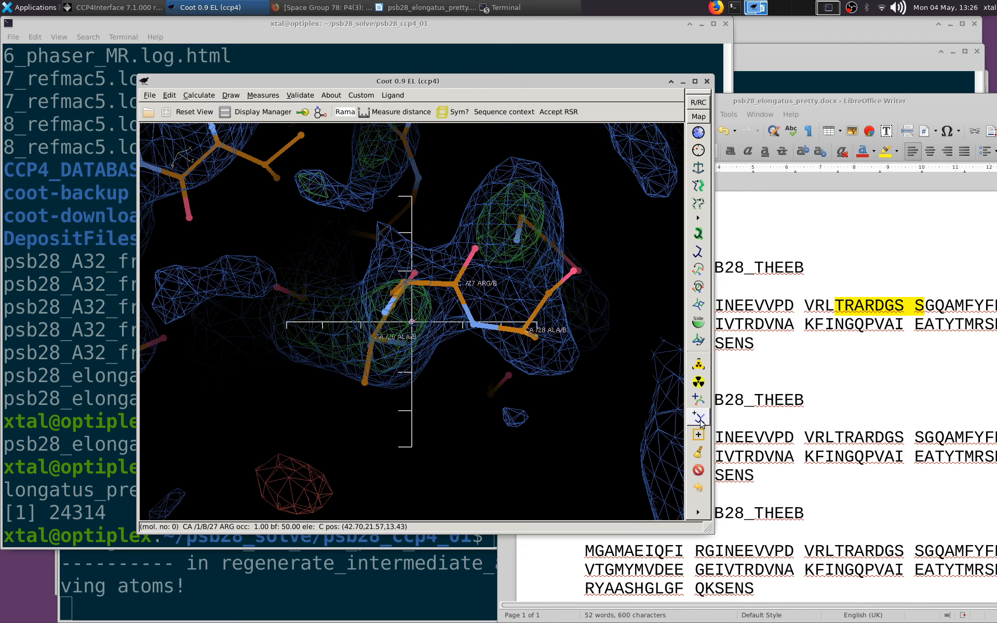
Mutate the newly added residue 28 of chain B to Asp
{"action": "left_click", "coordinate": [699, 382]}
{"action": "left_click", "coordinate": [515, 331]}
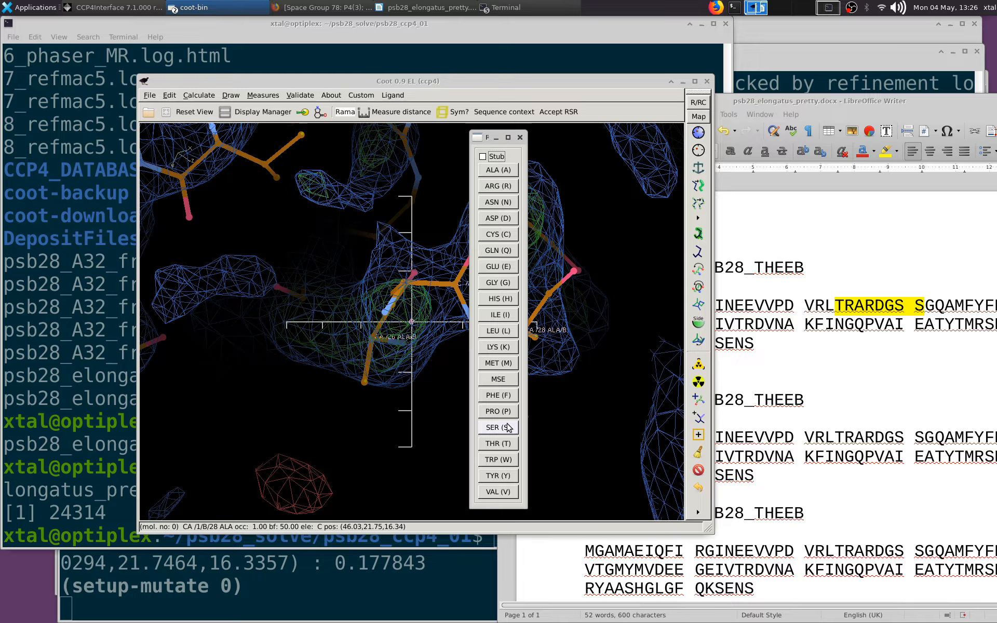
{"action": "left_click", "coordinate": [500, 217]}
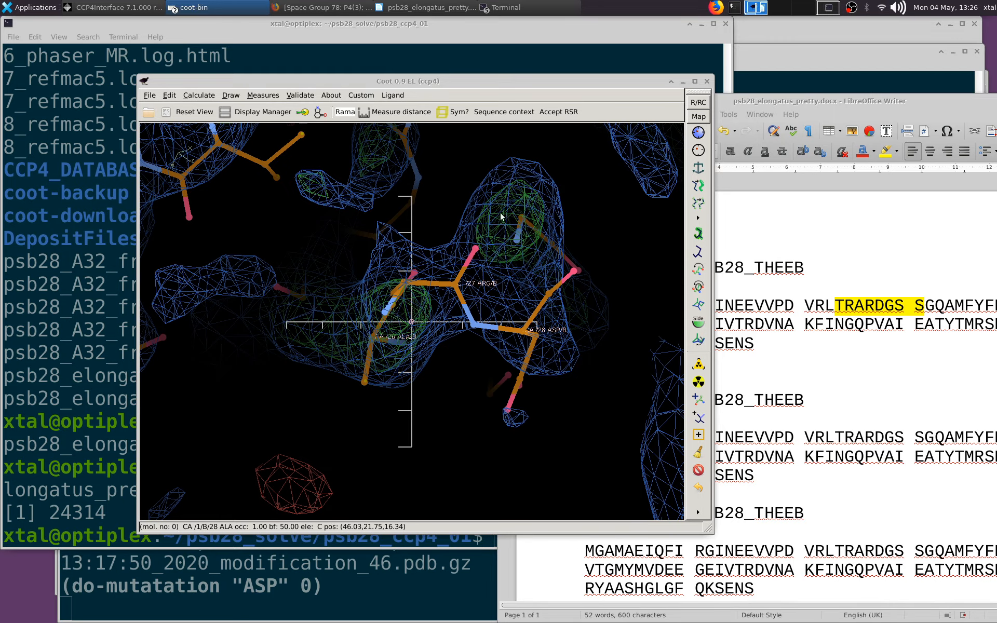
Real-space refine chain B from Arg 25 to Gly 29 and accept the refinement
{"action": "left_click", "coordinate": [699, 132]}
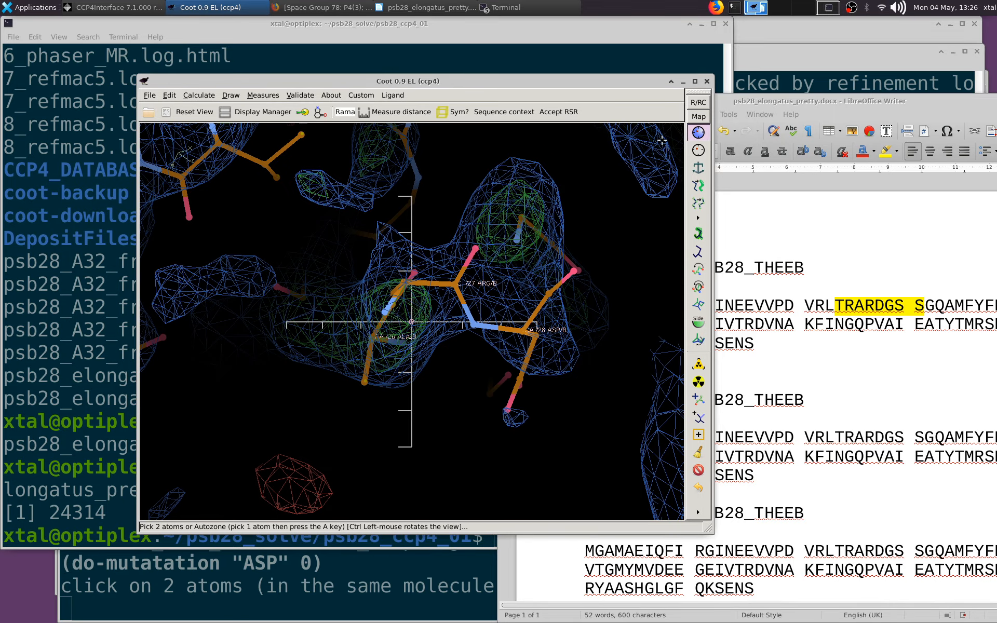
{"action": "left_click", "coordinate": [274, 285]}
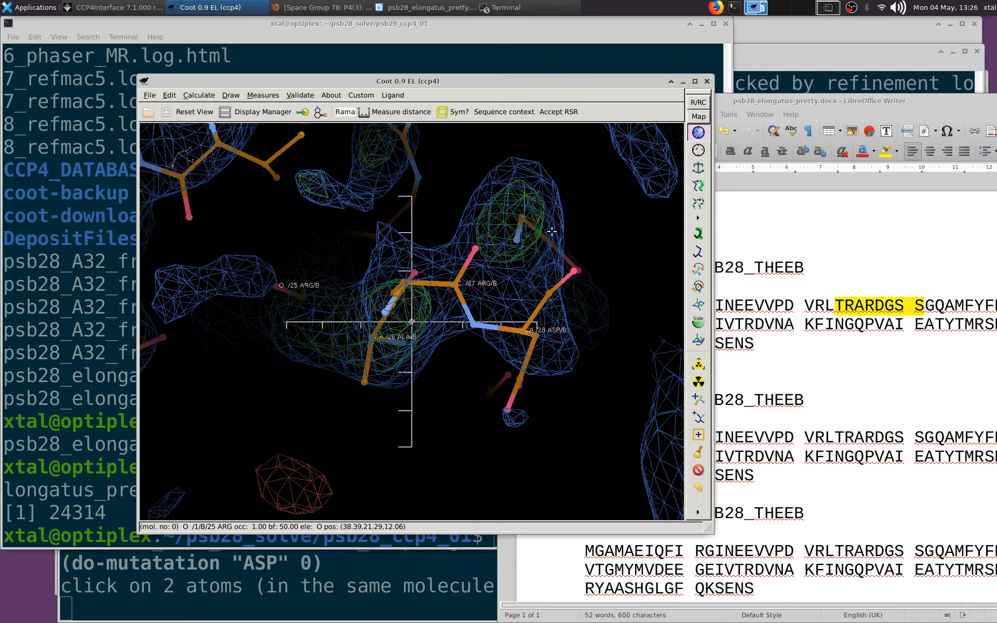
{"action": "left_click", "coordinate": [522, 218]}
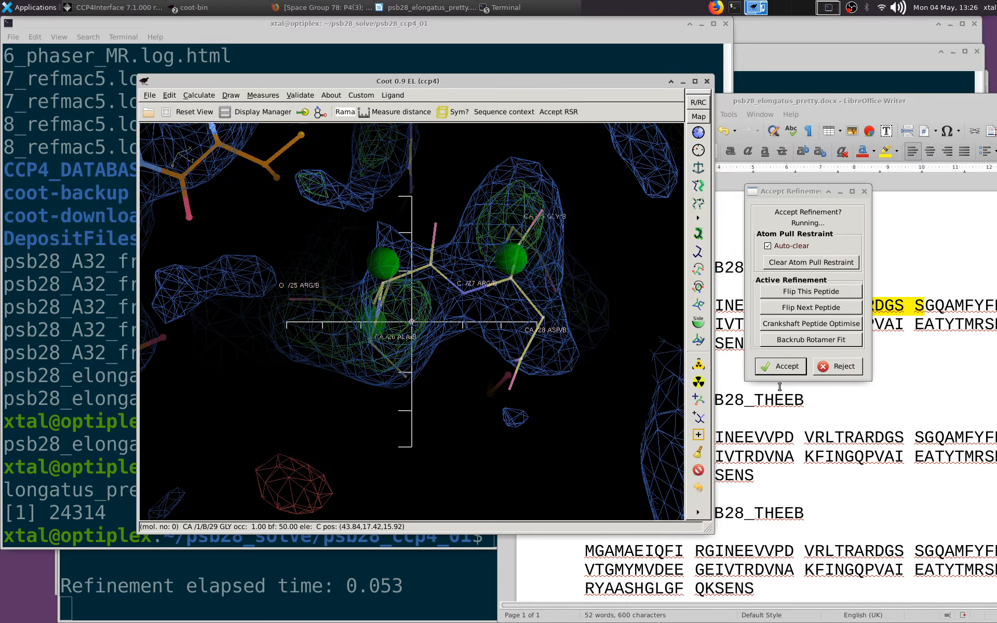
{"action": "left_click", "coordinate": [782, 481]}
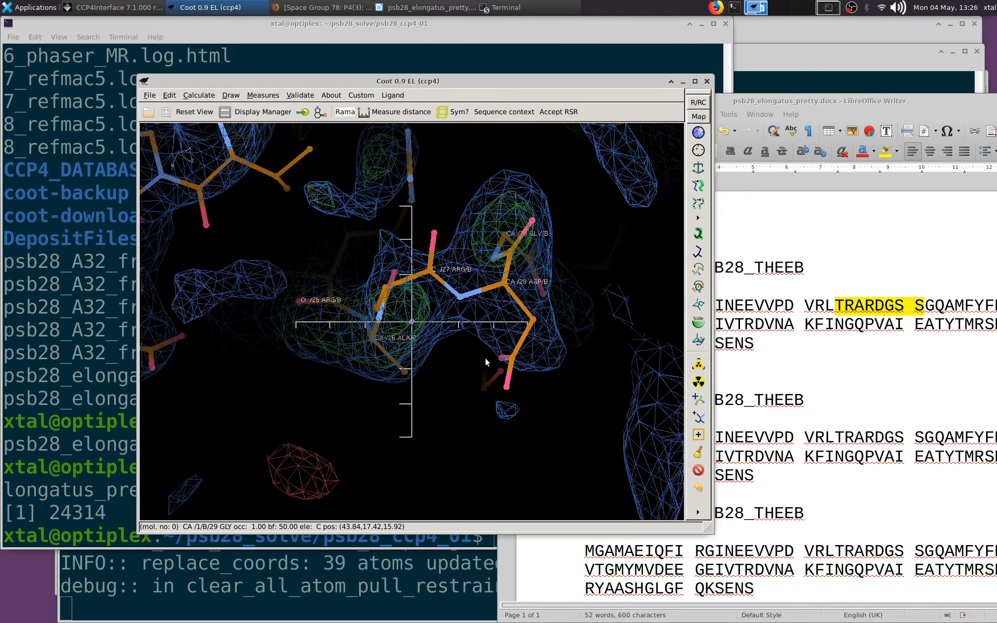
Centre on Arg 25 of chain B, real-space refine from Thr 24 to Gly 32, and accept the refinement
{"action": "left_click_drag", "start_coordinate": [485, 357], "coordinate": [319, 296]}
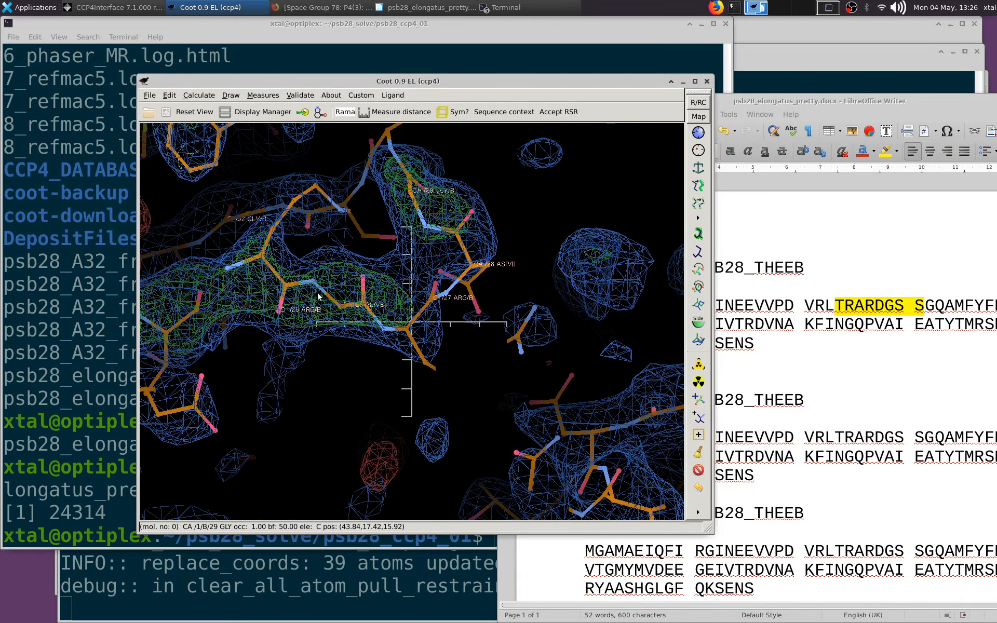
{"action": "middle_click", "coordinate": [263, 259]}
{"action": "left_click", "coordinate": [699, 133]}
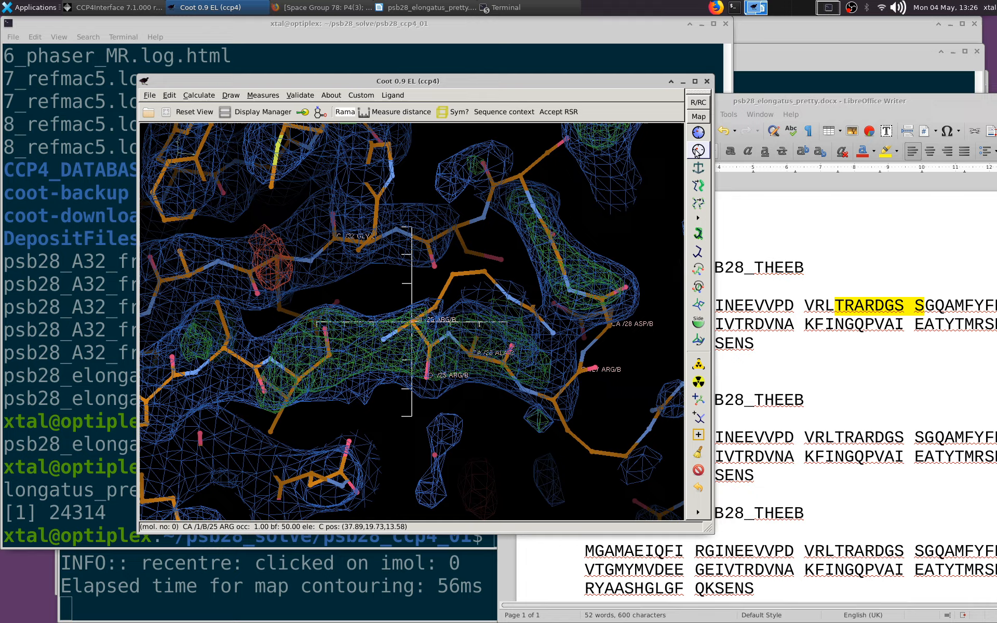
{"action": "left_click", "coordinate": [339, 236]}
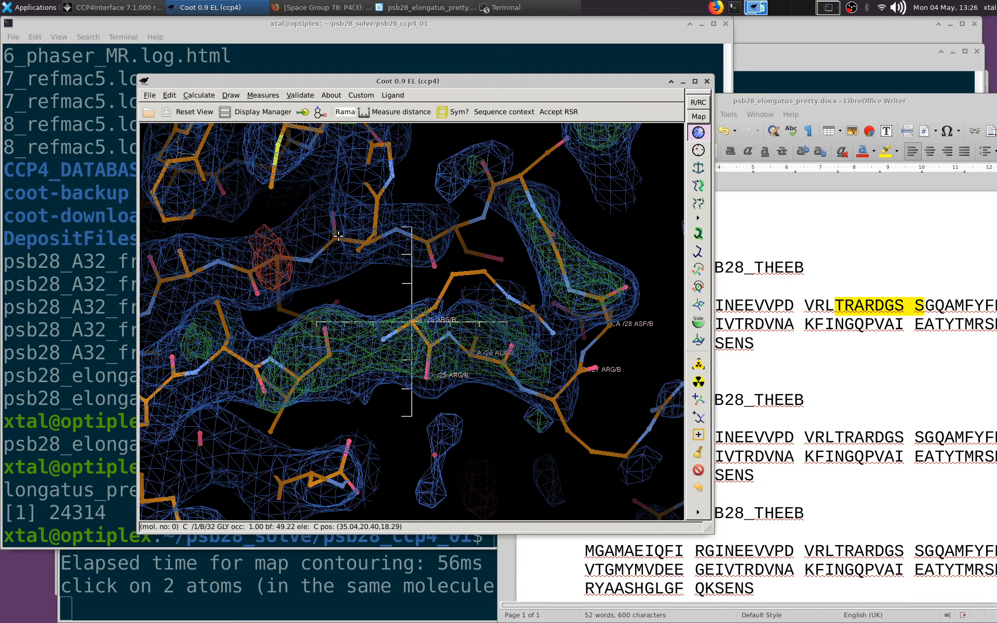
{"action": "left_click", "coordinate": [300, 377]}
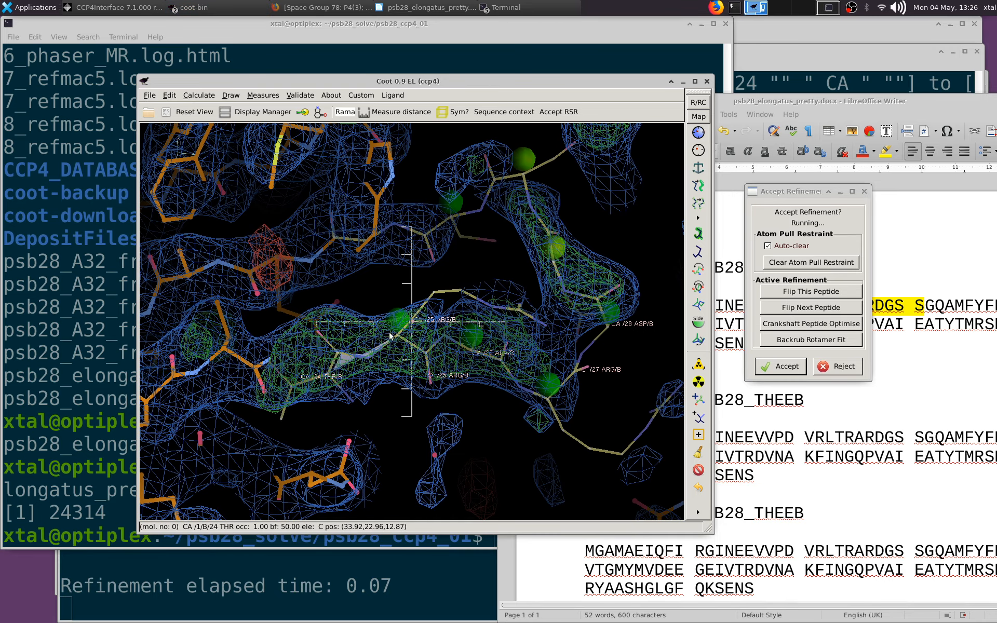
{"action": "left_click", "coordinate": [787, 484]}
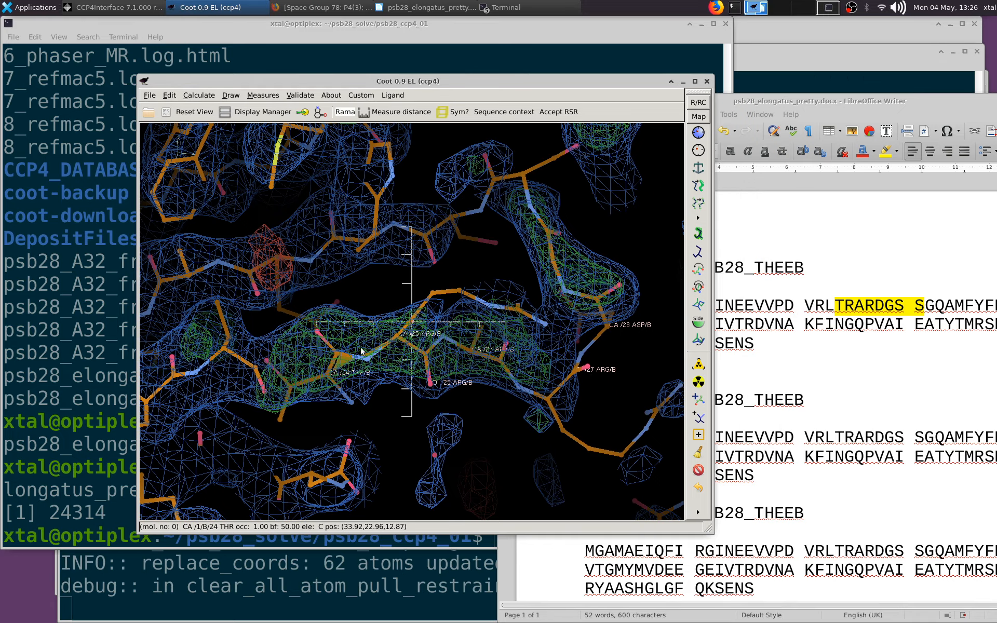
Real-space refine chain B over the wider range from Arg 22 to Gln 33 and accept the refinement
{"action": "left_click_drag", "start_coordinate": [415, 301], "coordinate": [528, 236]}
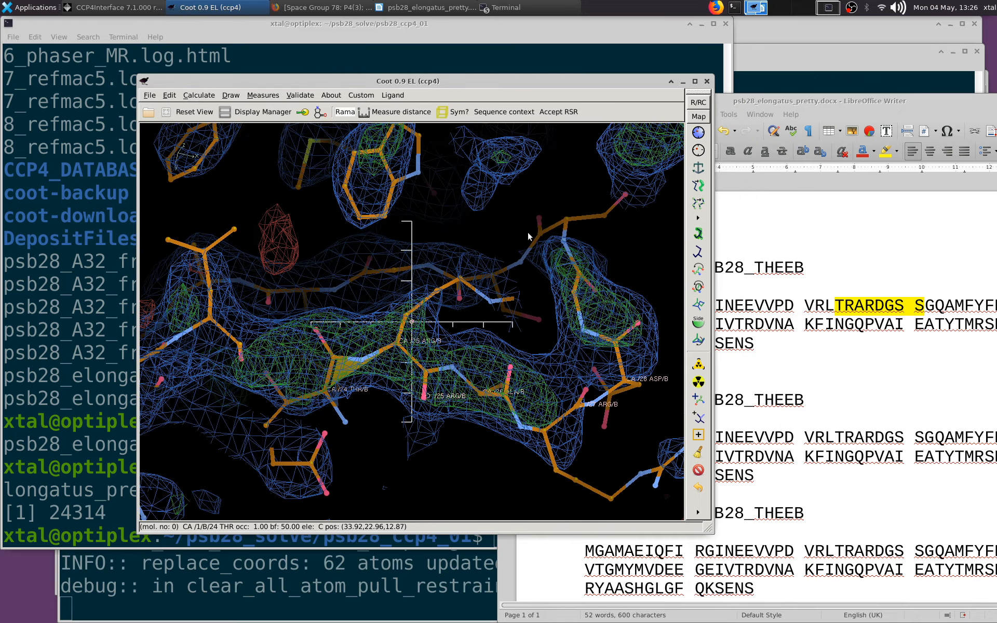
{"action": "left_click", "coordinate": [699, 132]}
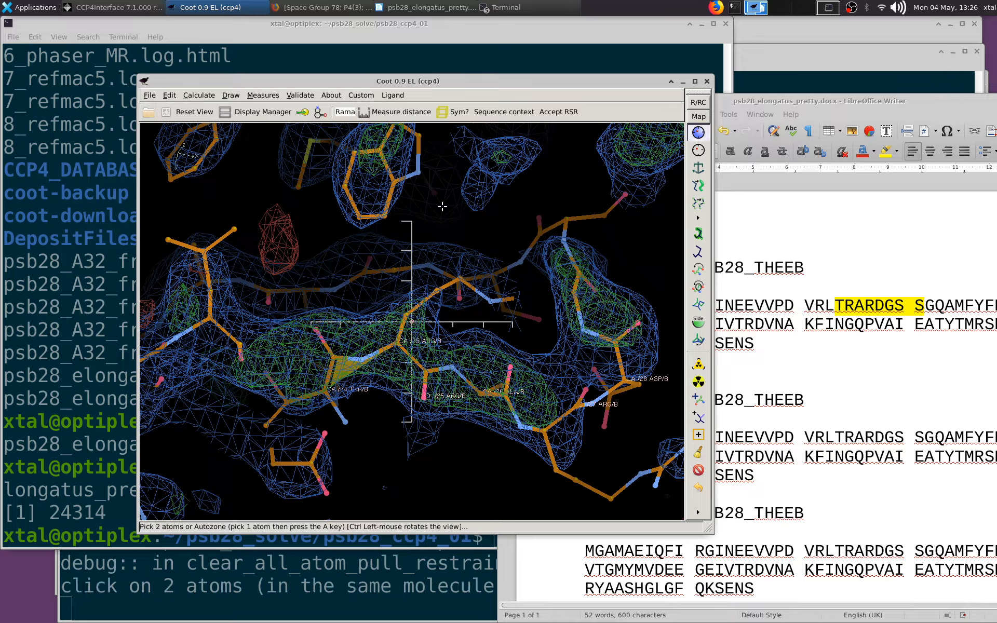
{"action": "left_click", "coordinate": [275, 290]}
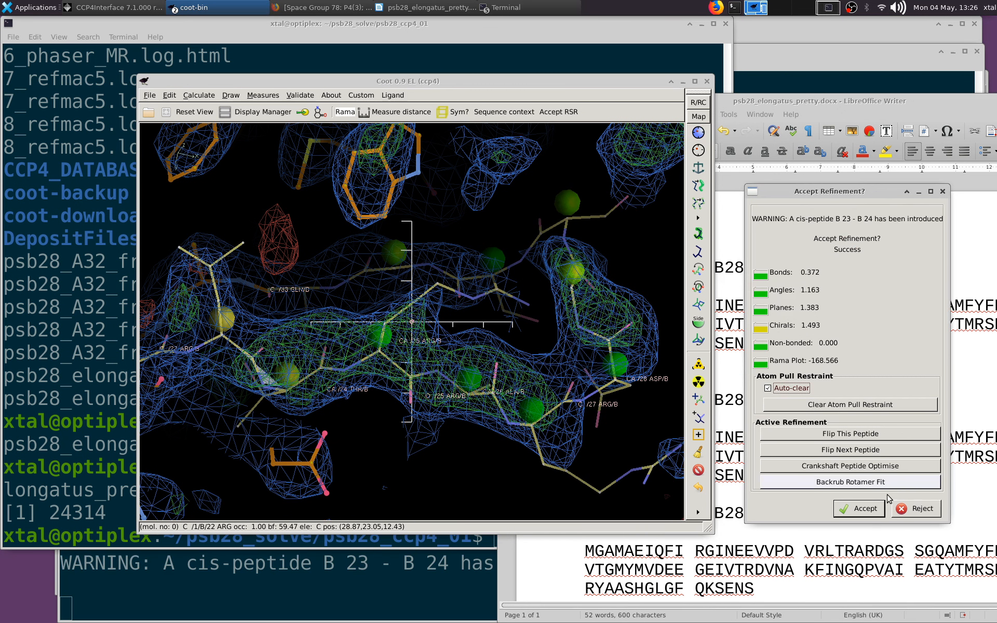
{"action": "left_click", "coordinate": [860, 509]}
Centre on the cis-peptide at Leu 23 of chain B, regularize from Arg 22 to Arg 25, and accept the regularization
{"action": "left_click_drag", "start_coordinate": [499, 218], "coordinate": [414, 287]}
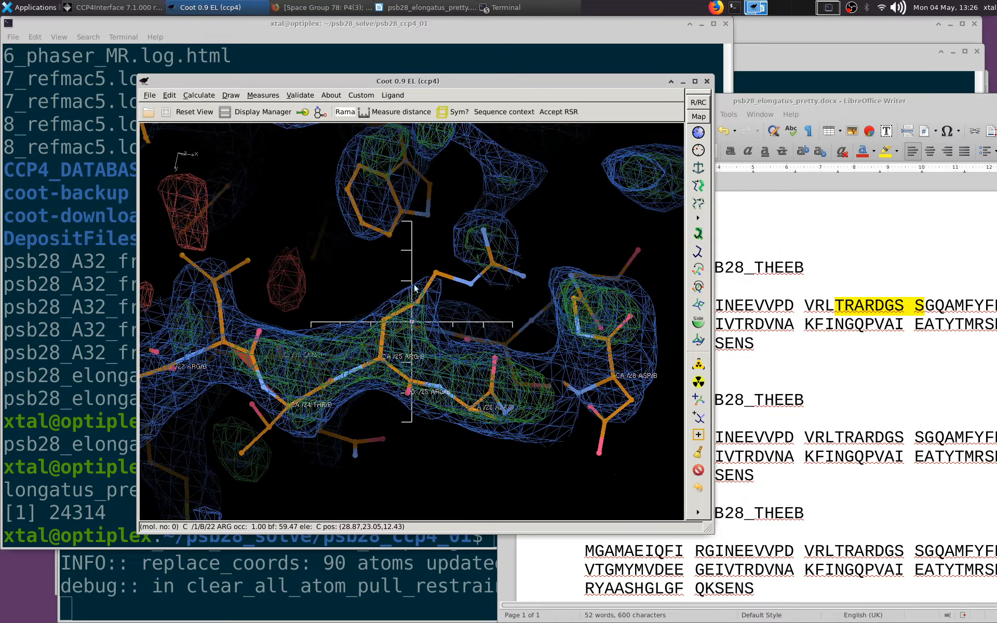
{"action": "middle_click", "coordinate": [249, 356]}
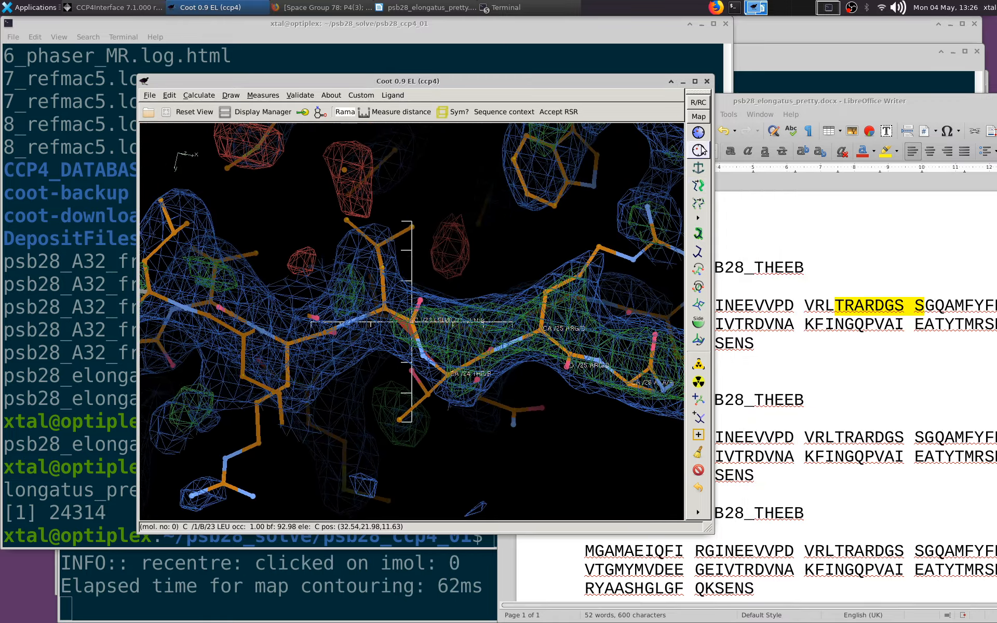
{"action": "left_click", "coordinate": [699, 150]}
{"action": "left_click", "coordinate": [287, 344]}
{"action": "left_click", "coordinate": [542, 331]}
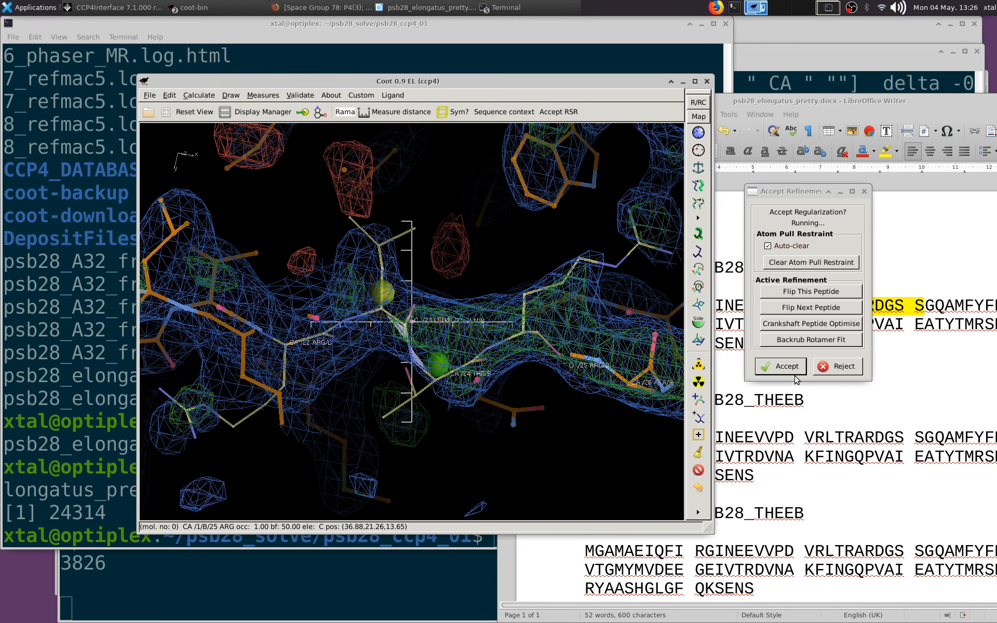
{"action": "left_click", "coordinate": [785, 543]}
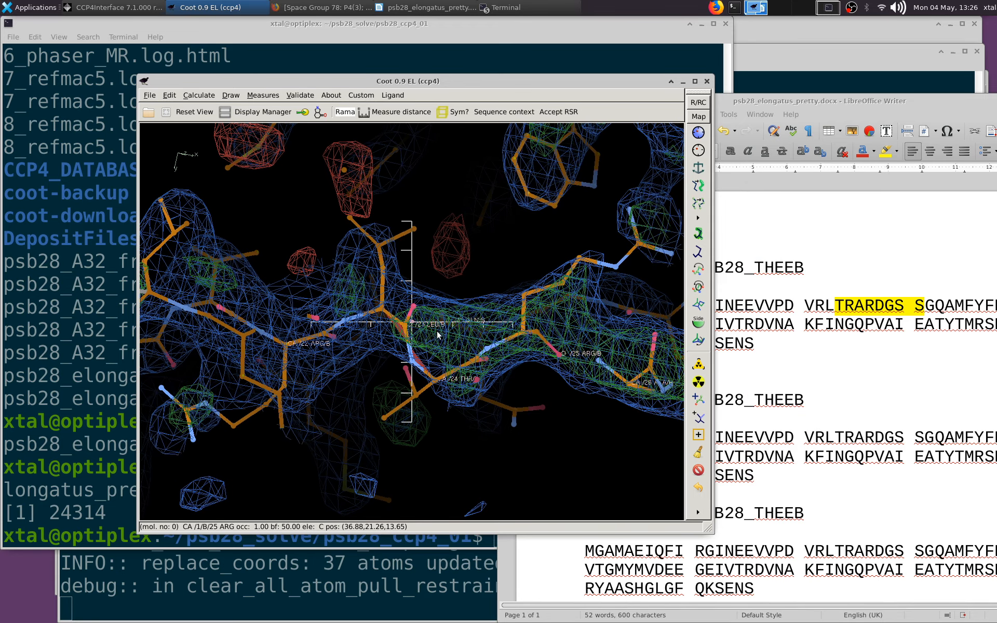
Delete Leu 23 of chain B, rebuild it as a terminal residue added to Arg 22, and accept the refinement
{"action": "left_click_drag", "start_coordinate": [438, 331], "coordinate": [674, 430]}
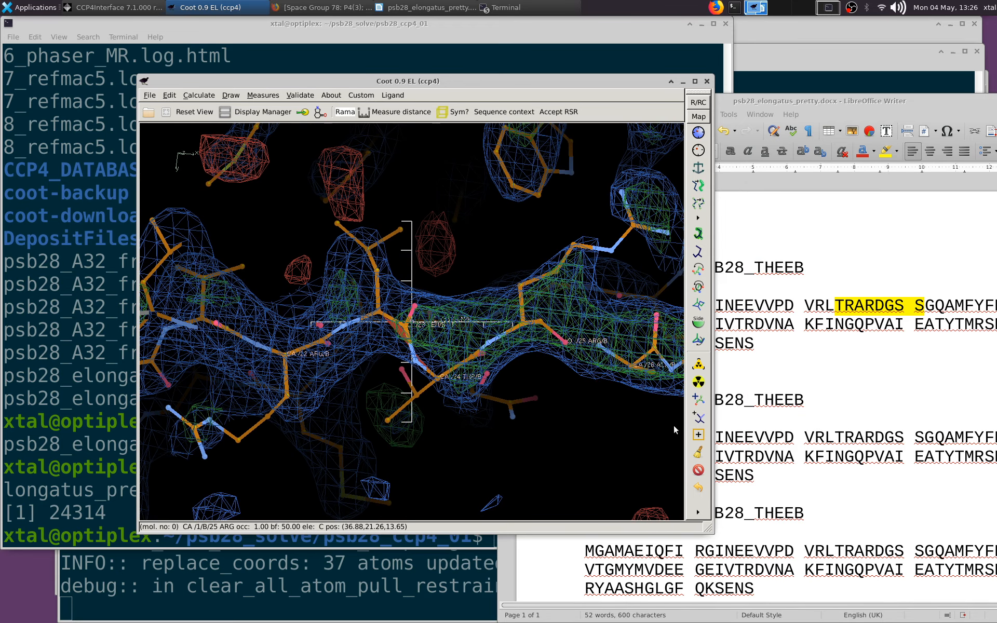
{"action": "left_click", "coordinate": [699, 471]}
{"action": "left_click", "coordinate": [395, 322]}
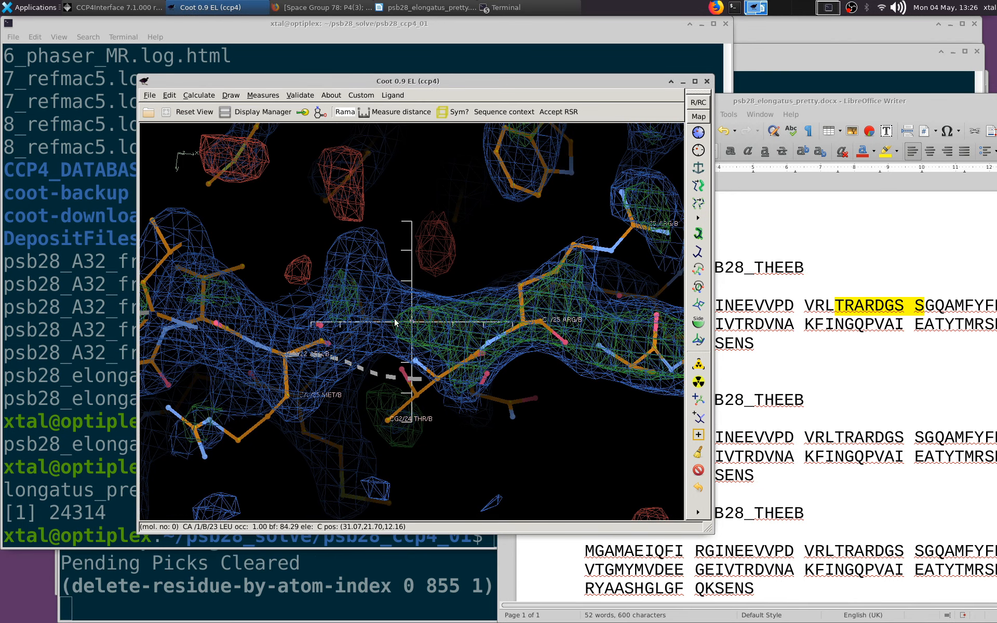
{"action": "left_click", "coordinate": [699, 401]}
{"action": "left_click", "coordinate": [280, 348]}
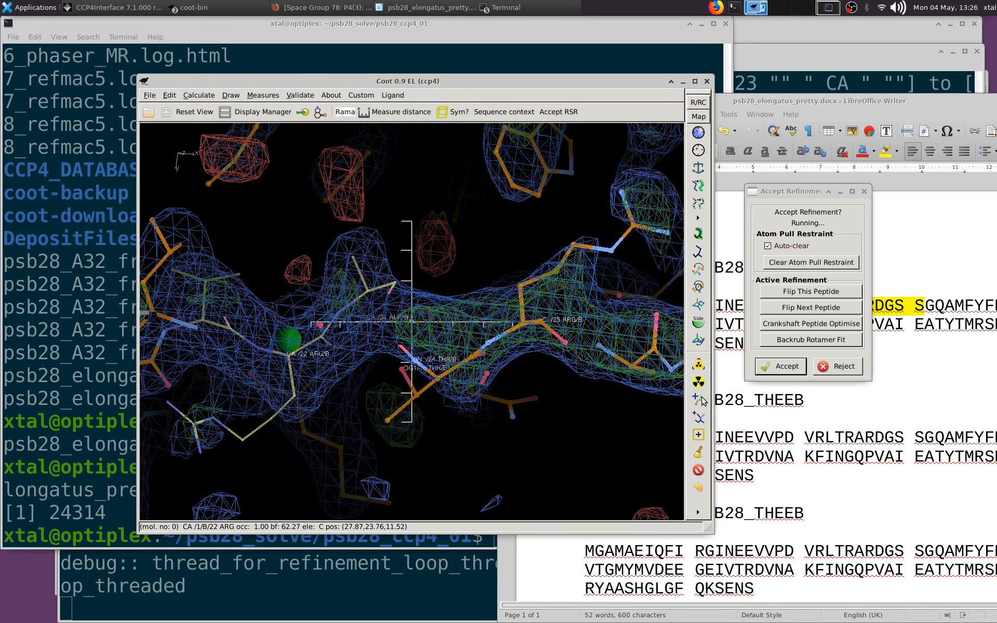
{"action": "left_click", "coordinate": [794, 481]}
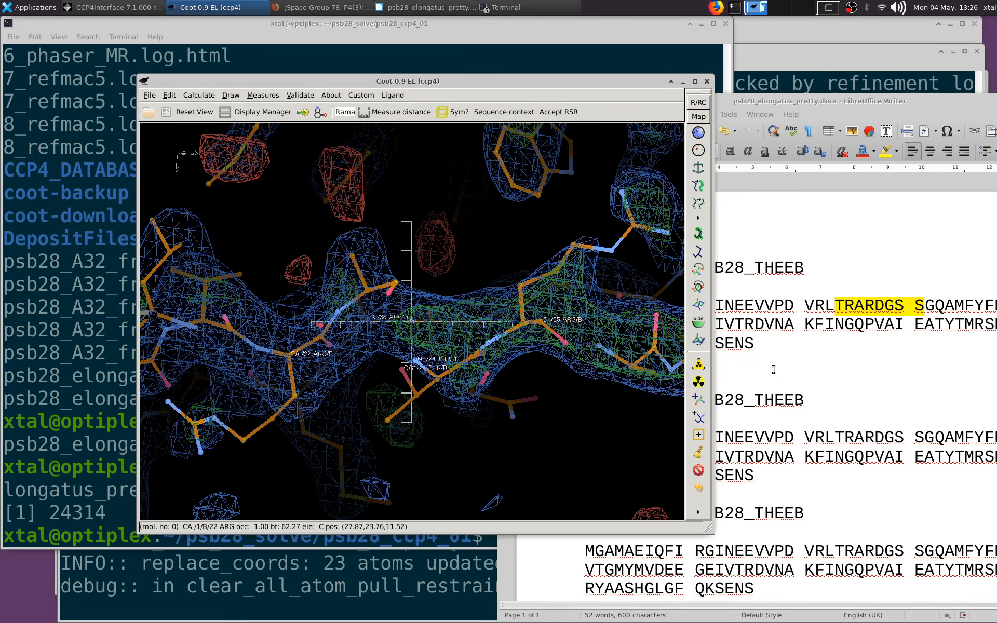
Mutate the rebuilt residue 23 of chain B to Leu
{"action": "left_click", "coordinate": [699, 382]}
{"action": "left_click", "coordinate": [366, 291]}
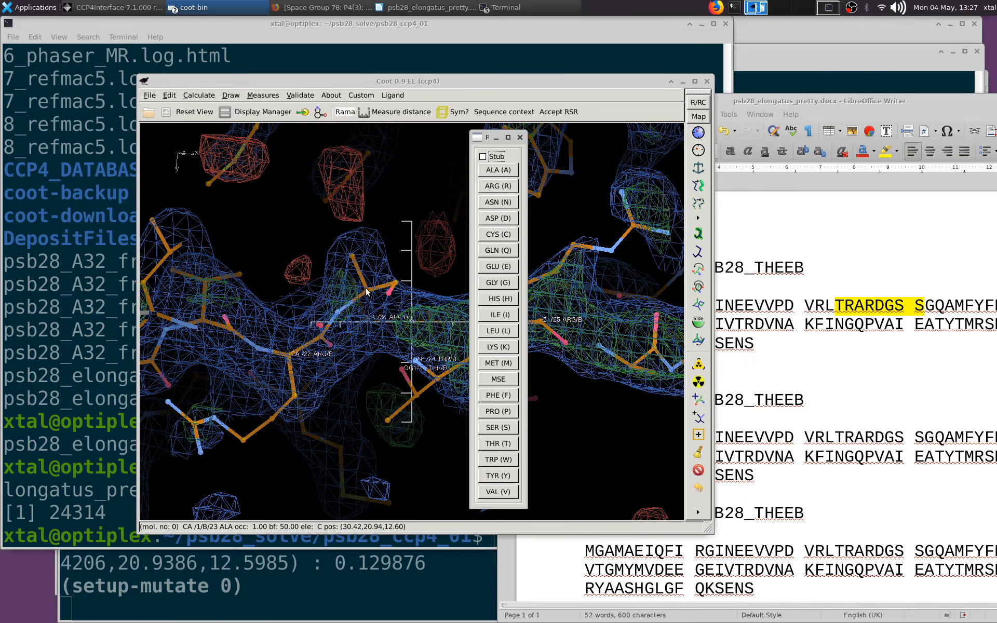
{"action": "left_click", "coordinate": [493, 316]}
Real-space refine chain B from Val 21 to Ala 26 and accept the refinement
{"action": "left_click", "coordinate": [701, 136]}
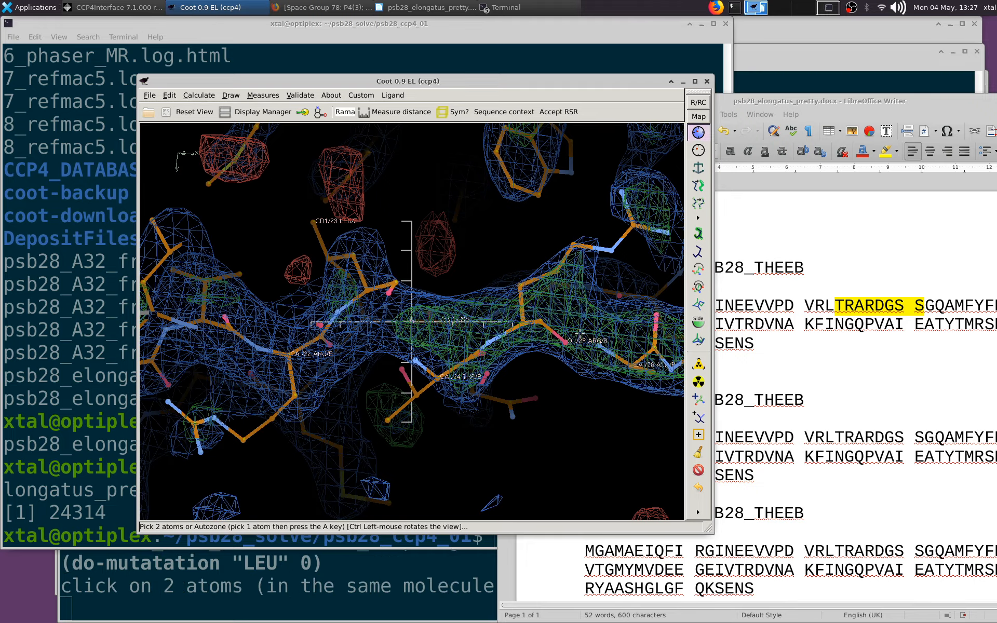
{"action": "left_click", "coordinate": [654, 351]}
{"action": "left_click", "coordinate": [198, 318]}
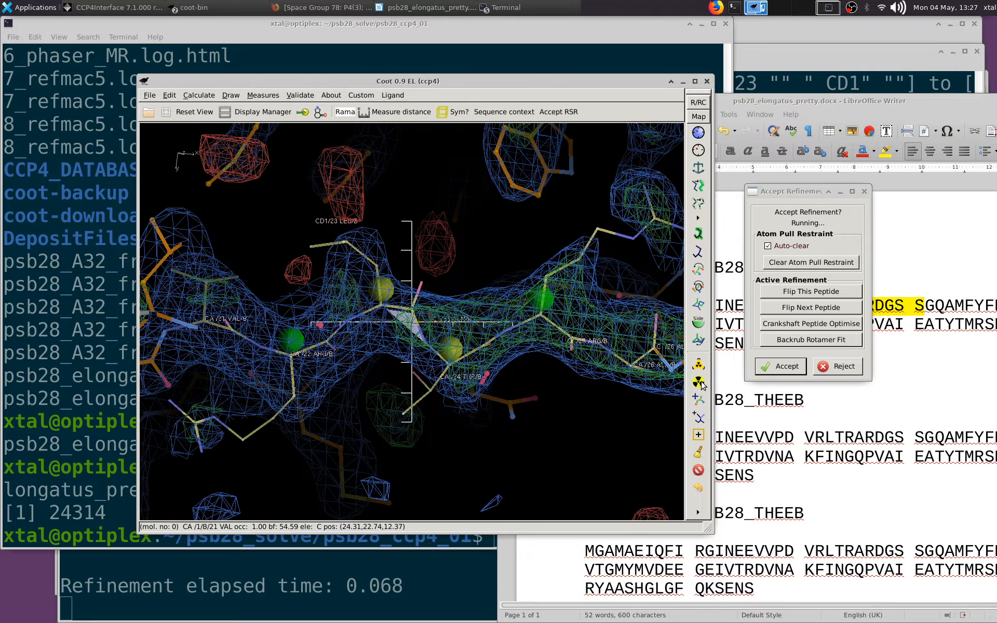
{"action": "left_click", "coordinate": [852, 516]}
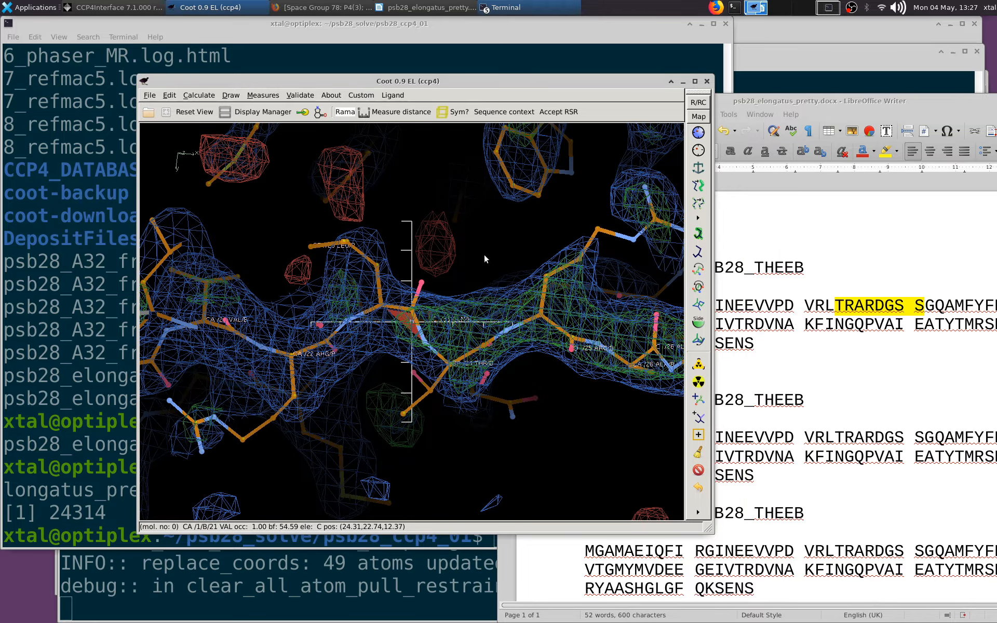
Try to regularize chain B from Arg 22 to Arg 25 across the remaining cis-peptide
{"action": "mouse_move", "coordinate": [485, 255]}
{"action": "left_mouse_down"}
{"action": "mouse_move", "coordinate": [429, 358]}
{"action": "mouse_move", "coordinate": [383, 252]}
{"action": "mouse_move", "coordinate": [413, 375]}
{"action": "mouse_move", "coordinate": [445, 416]}
{"action": "mouse_move", "coordinate": [354, 403]}
{"action": "mouse_move", "coordinate": [379, 345]}
{"action": "mouse_move", "coordinate": [521, 356]}
{"action": "mouse_move", "coordinate": [489, 218]}
{"action": "mouse_move", "coordinate": [501, 261]}
{"action": "left_mouse_up"}
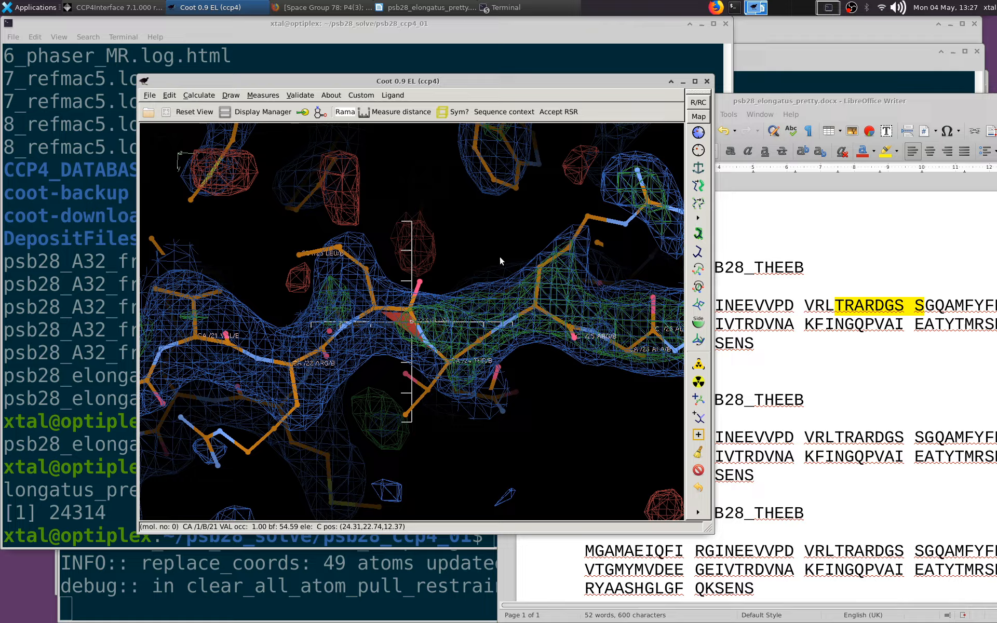
{"action": "left_click", "coordinate": [699, 150]}
{"action": "left_click", "coordinate": [534, 306]}
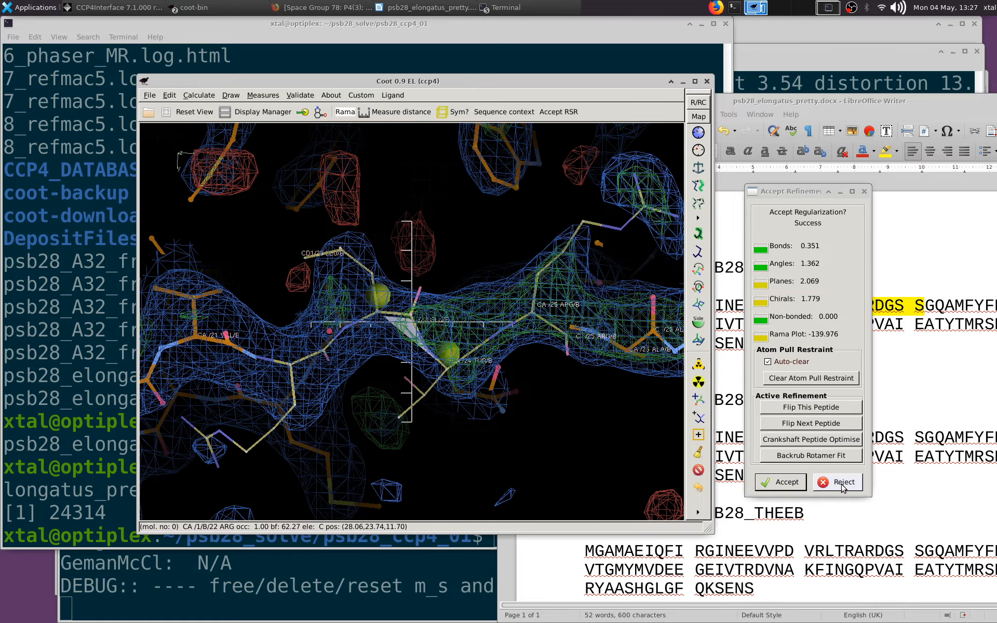
{"action": "left_click", "coordinate": [839, 482]}
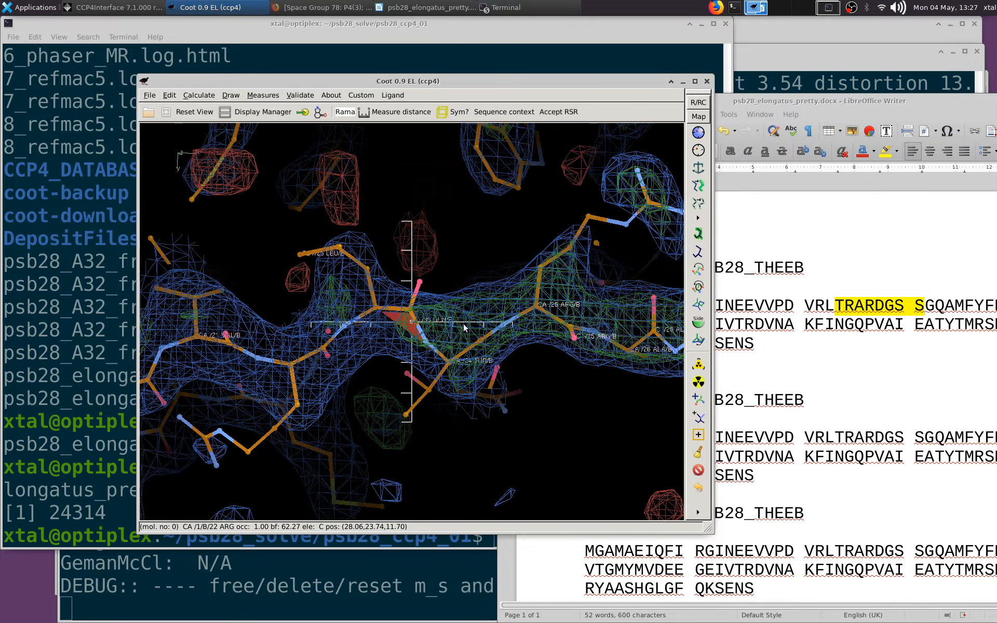
Delete residue Thr 24 of chain B next to the cis-peptide
{"action": "left_click_drag", "start_coordinate": [473, 271], "coordinate": [463, 286]}
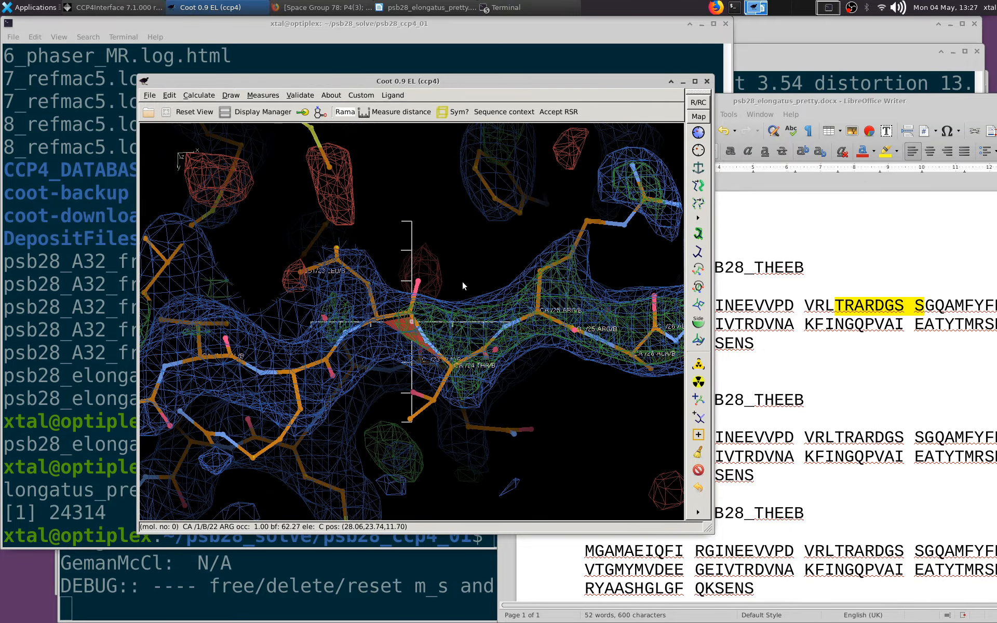
{"action": "left_click", "coordinate": [699, 470]}
{"action": "left_click", "coordinate": [451, 365]}
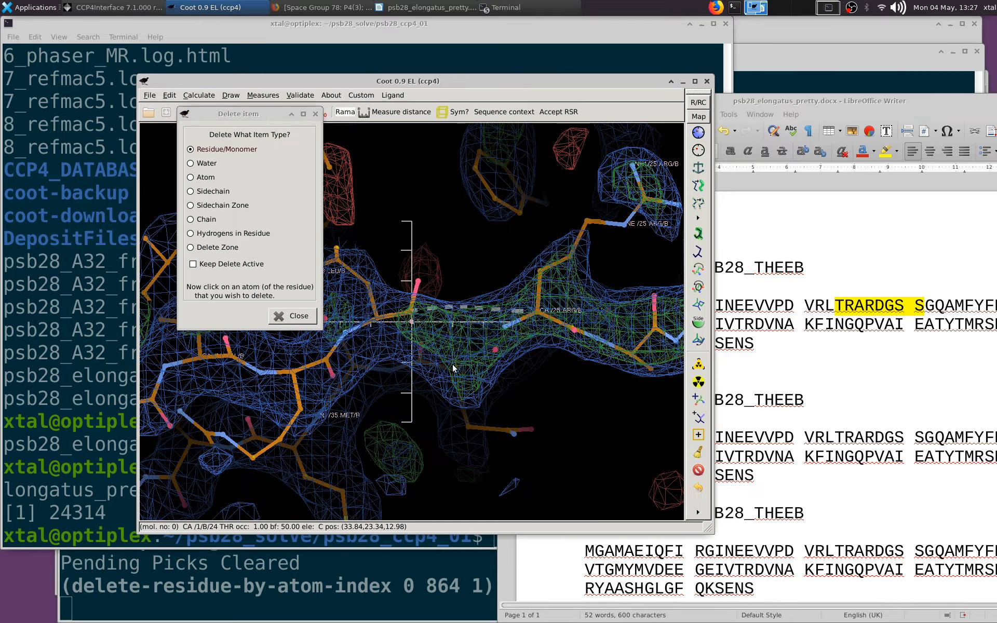
Add terminal residue 24 after Leu 23 of chain B, try pulling its atoms into the density, and reject the refinement
{"action": "left_click", "coordinate": [699, 400]}
{"action": "left_click", "coordinate": [378, 315]}
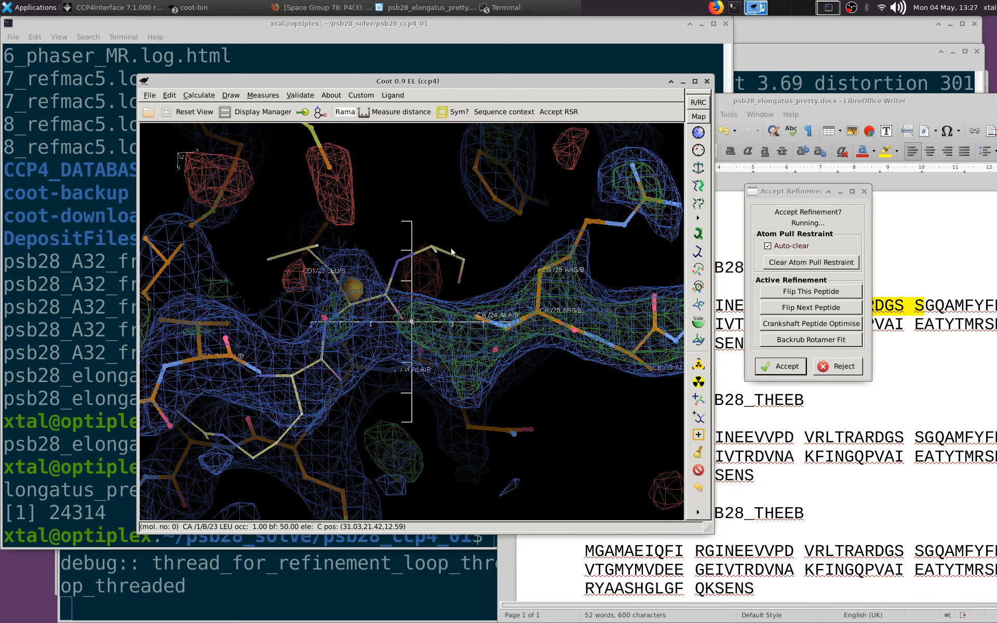
{"action": "left_click_drag", "start_coordinate": [445, 278], "coordinate": [461, 398]}
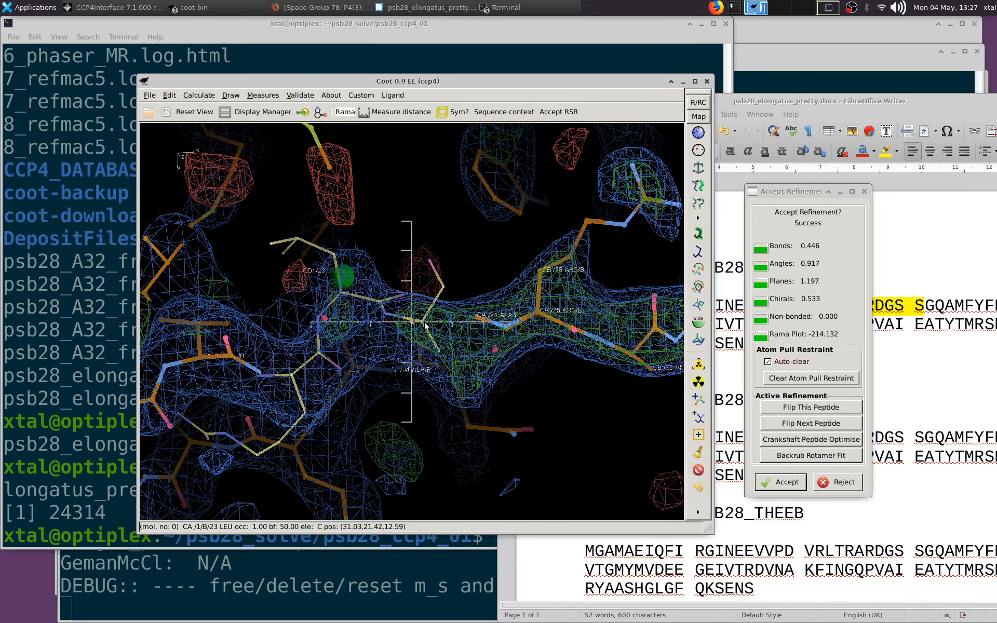
{"action": "left_click_drag", "start_coordinate": [425, 326], "coordinate": [401, 423]}
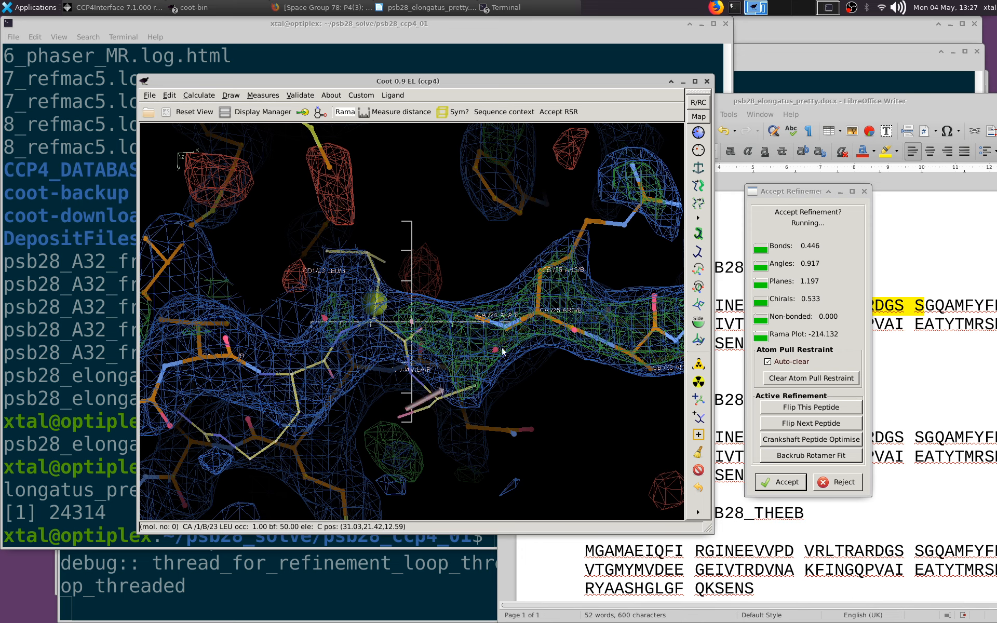
{"action": "left_click_drag", "start_coordinate": [502, 352], "coordinate": [516, 307]}
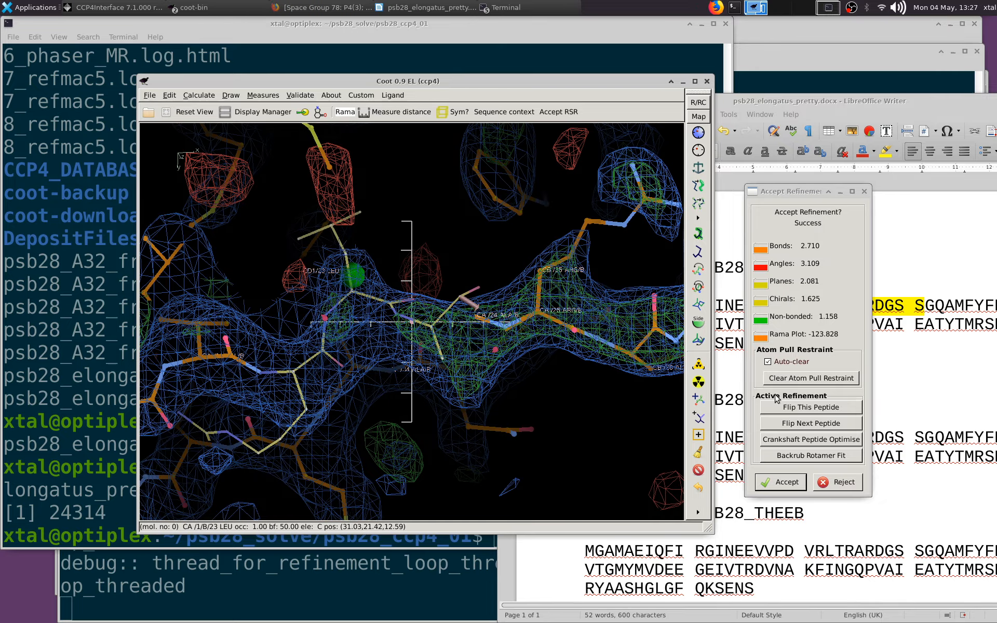
{"action": "left_click", "coordinate": [786, 407]}
{"action": "left_click", "coordinate": [836, 482]}
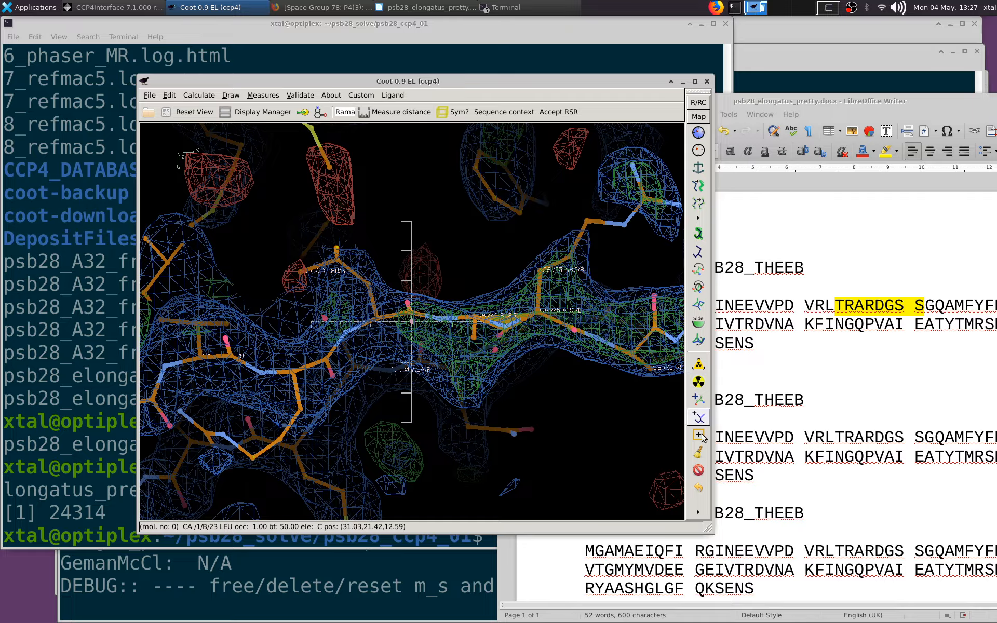
Mutate the newly added residue 24 of chain B to Thr
{"action": "left_click", "coordinate": [699, 383]}
{"action": "left_click", "coordinate": [475, 337]}
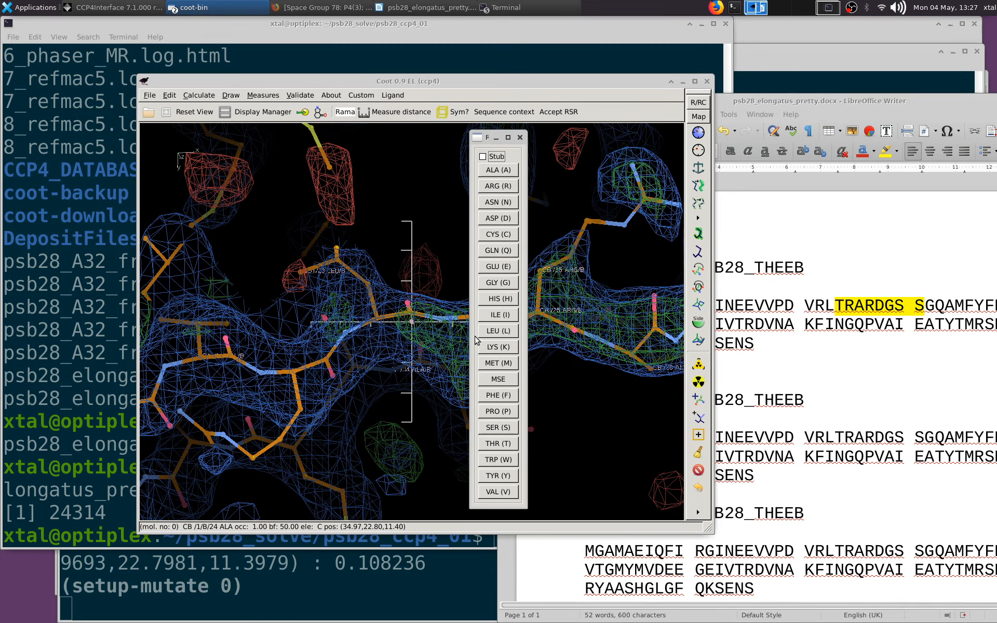
{"action": "left_click", "coordinate": [498, 443]}
Real-space refine chain B from Arg 22 to Arg 25, accept it, and check the loop up to Gly 32
{"action": "left_click", "coordinate": [698, 133]}
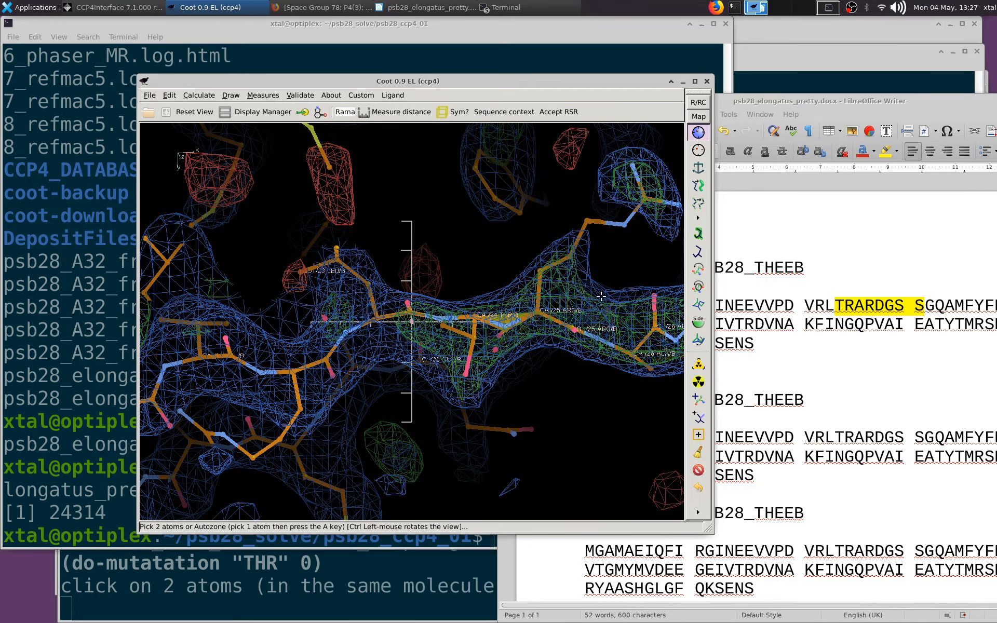
{"action": "left_click", "coordinate": [547, 314]}
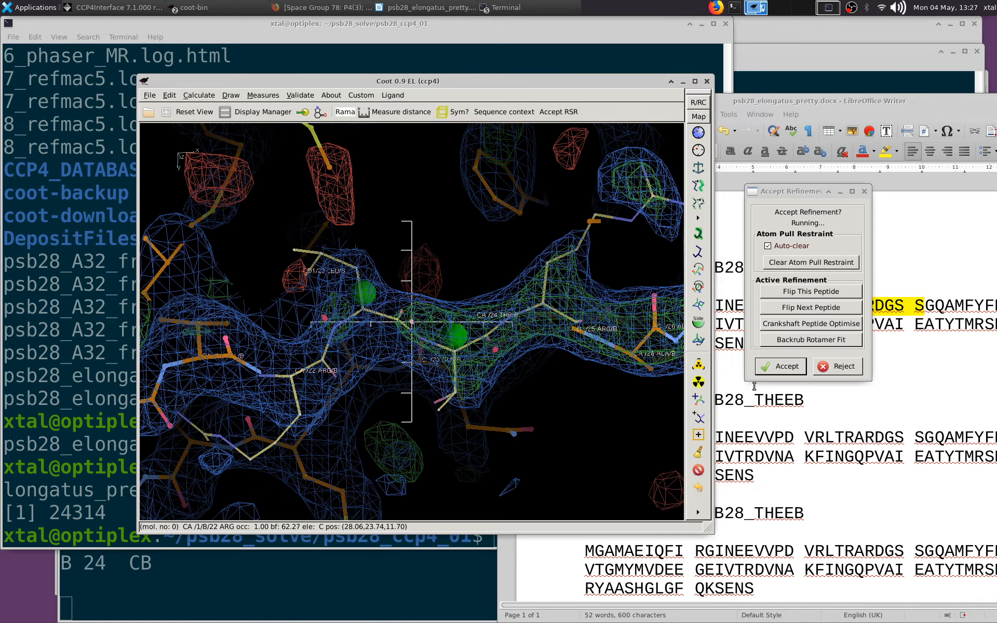
{"action": "left_click", "coordinate": [781, 482]}
{"action": "left_click_drag", "start_coordinate": [519, 343], "coordinate": [410, 336]}
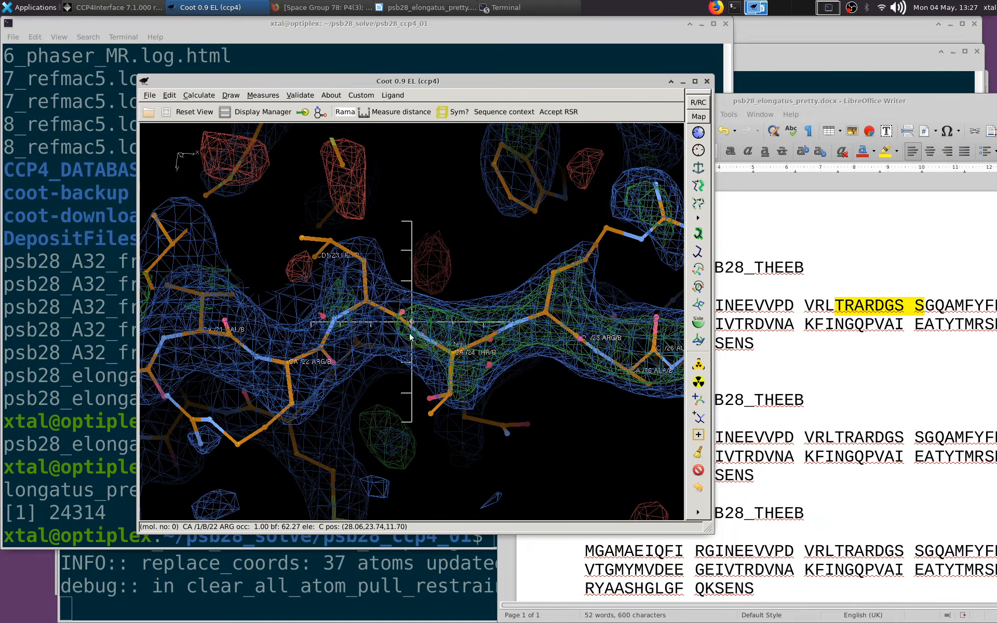
{"action": "middle_click", "coordinate": [605, 230]}
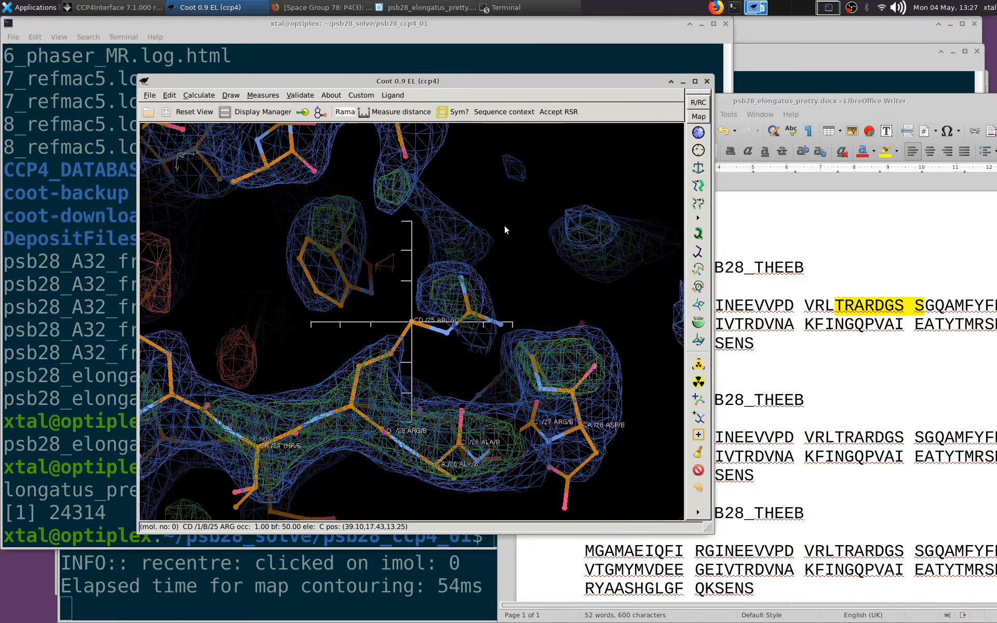
{"action": "left_click_drag", "start_coordinate": [503, 225], "coordinate": [369, 244]}
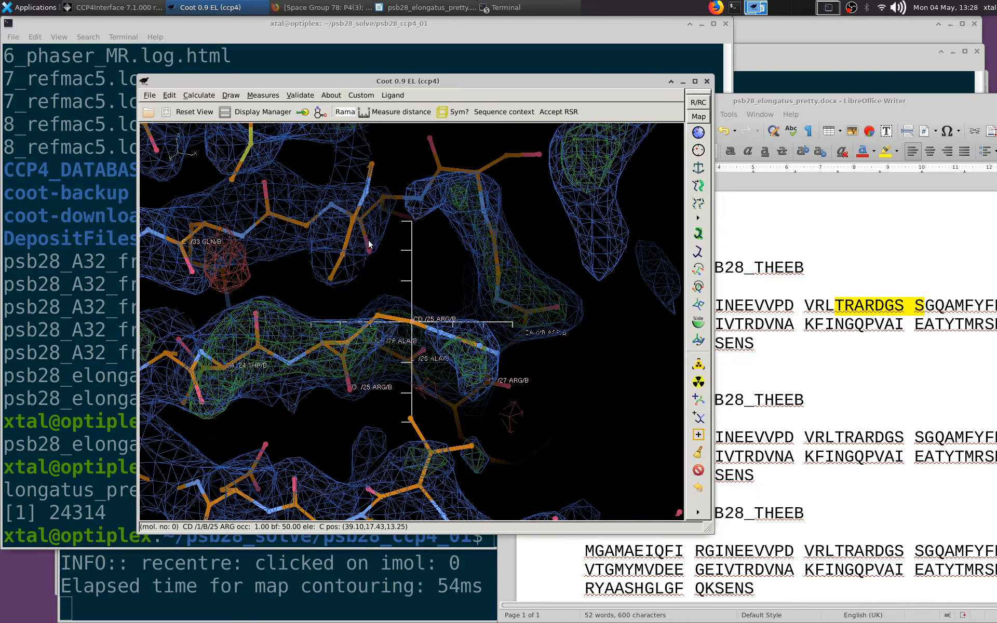
{"action": "middle_click", "coordinate": [305, 226]}
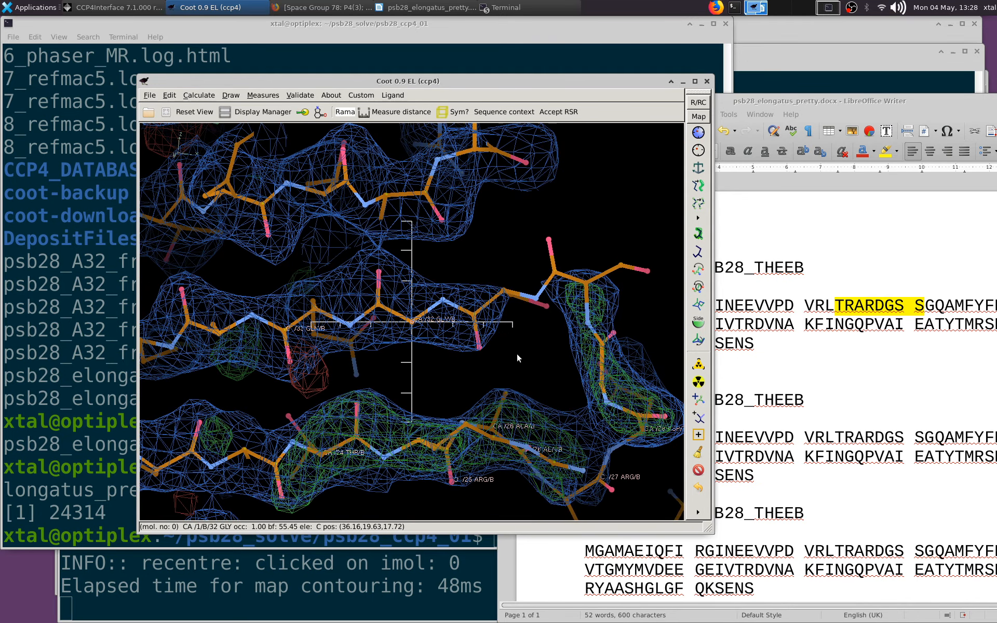
Switch to LibreOffice Writer and highlight the built stretch LTRARDGS S in green in the first PSB28_THEEB sequence
{"action": "left_click", "coordinate": [936, 311]}
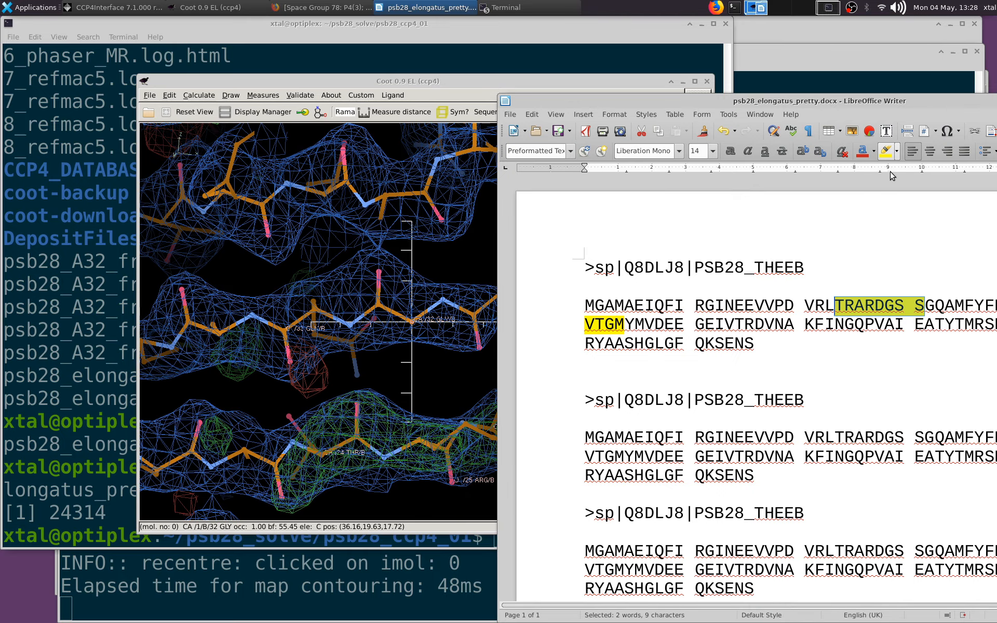
{"action": "left_click", "coordinate": [897, 151]}
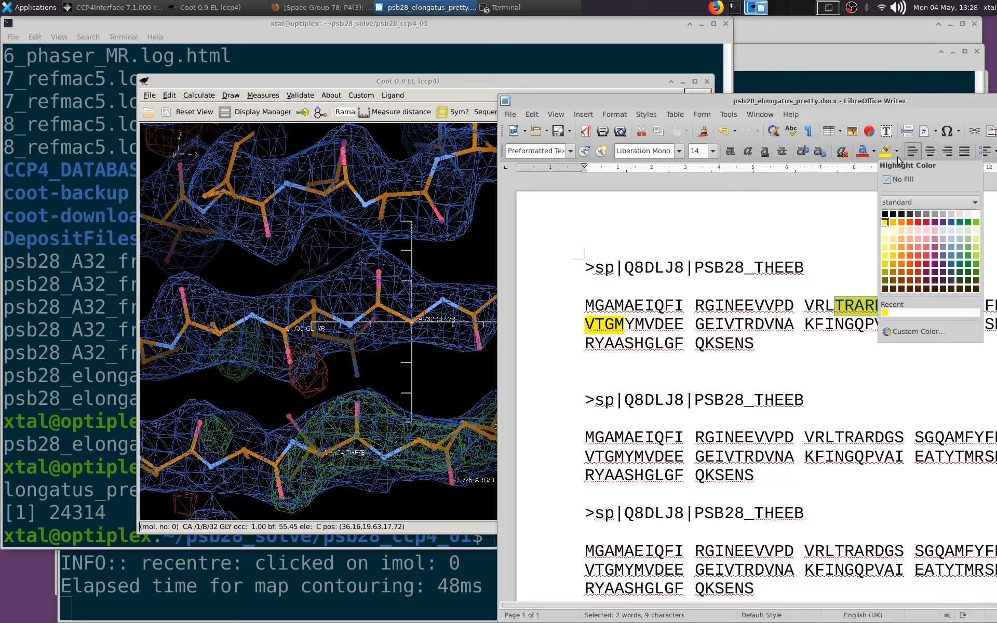
{"action": "left_click", "coordinate": [976, 247]}
{"action": "left_click_drag", "start_coordinate": [879, 105], "coordinate": [712, 83]}
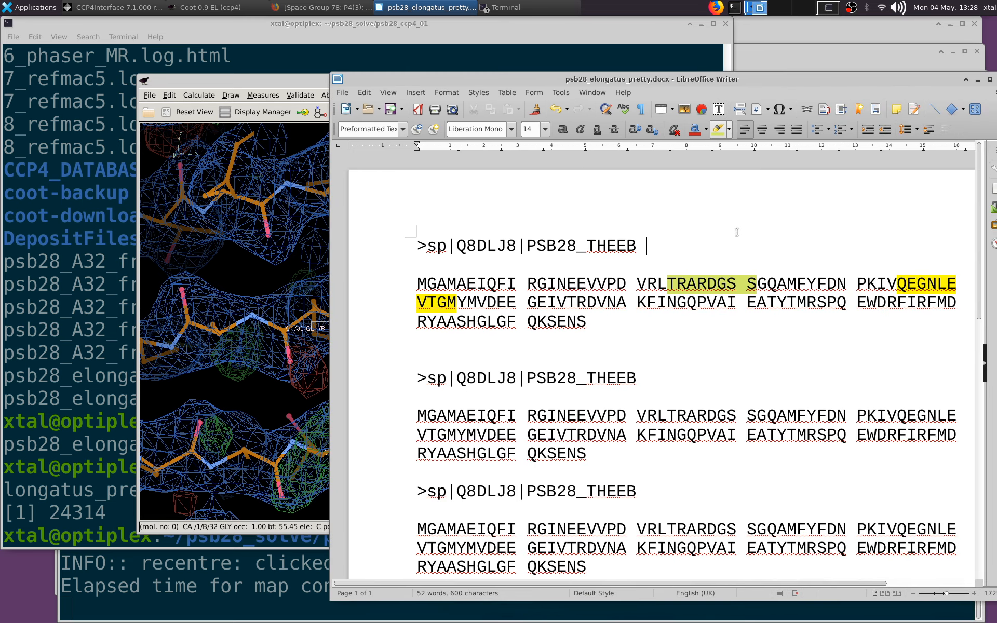
{"action": "left_click", "coordinate": [729, 129]}
{"action": "left_click", "coordinate": [808, 208]}
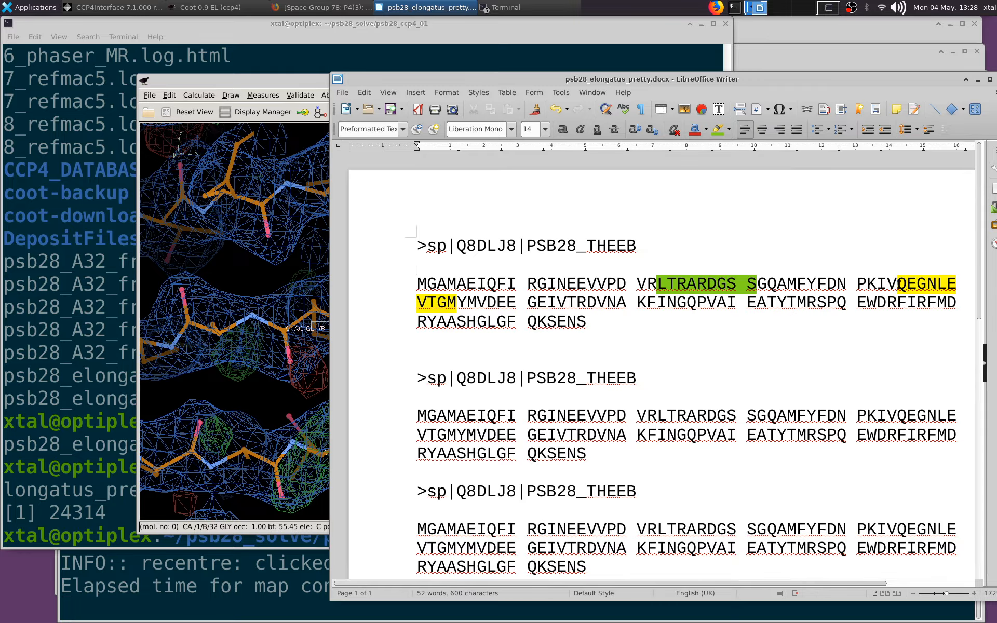
Switch back to Coot and save the coordinates as 20290504_psb28_molrep_6.1_refmac2-coot-0.pdb in psb28_ccp4_01
{"action": "left_click", "coordinate": [285, 268]}
{"action": "left_click", "coordinate": [231, 95]}
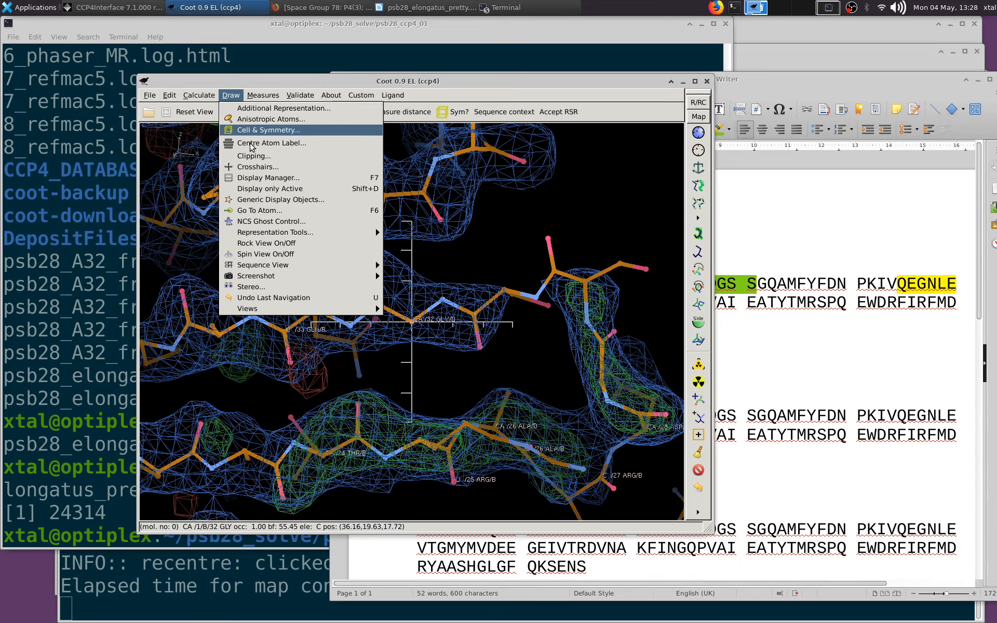
{"action": "mouse_move", "coordinate": [147, 95]}
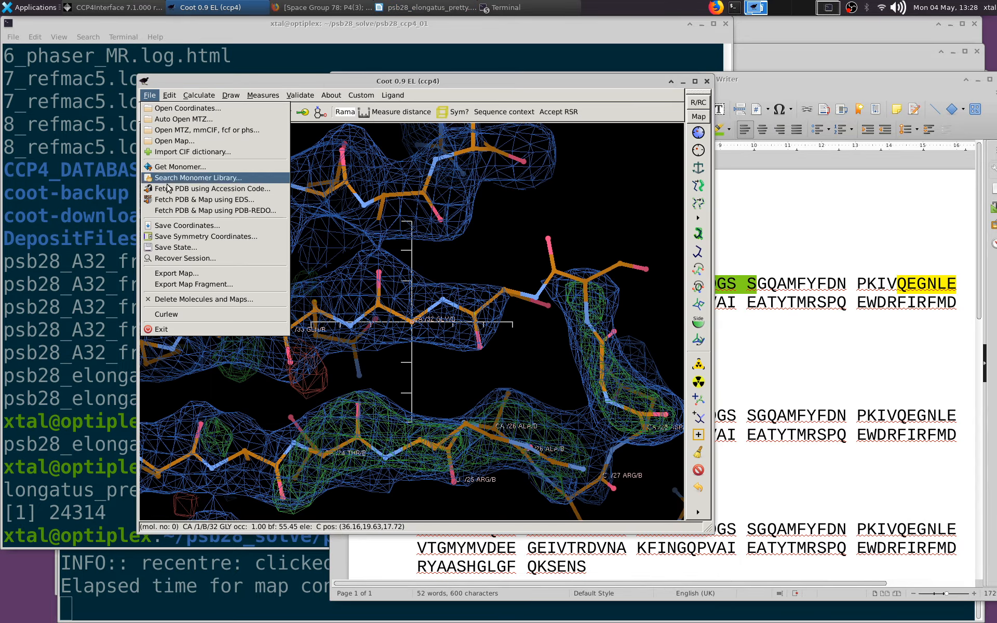
{"action": "left_click", "coordinate": [176, 225]}
{"action": "left_click", "coordinate": [479, 348]}
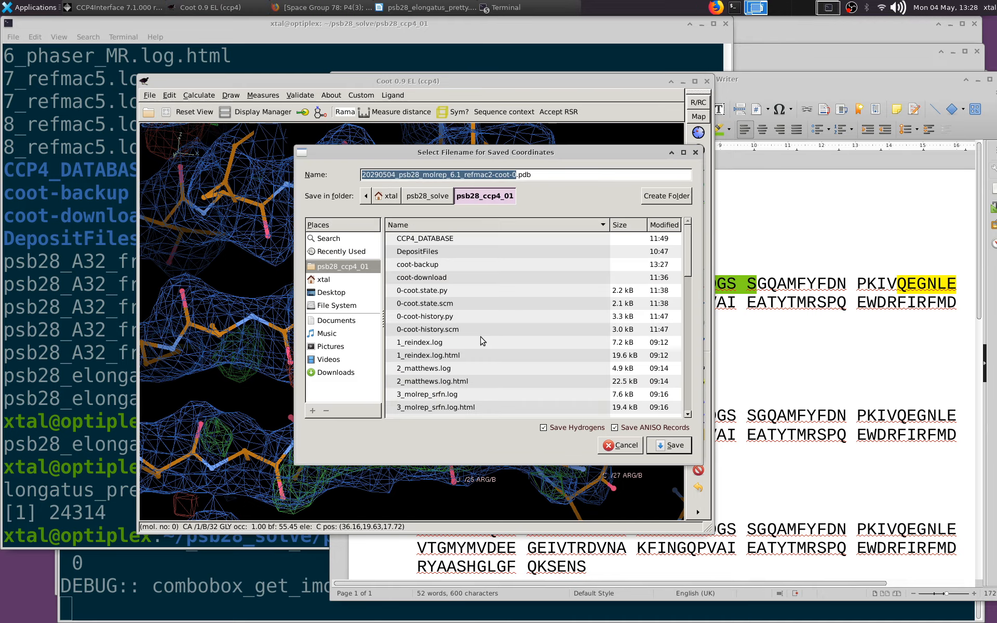
{"action": "left_click", "coordinate": [671, 445]}
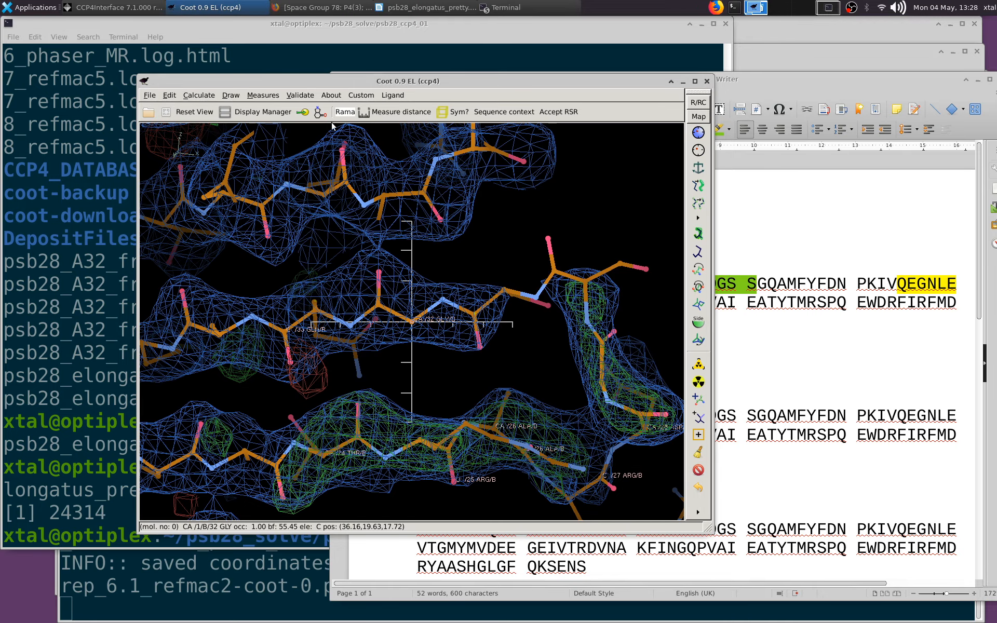
Center the view on the CA atom of residue 54 in chain B
{"action": "left_click", "coordinate": [229, 95]}
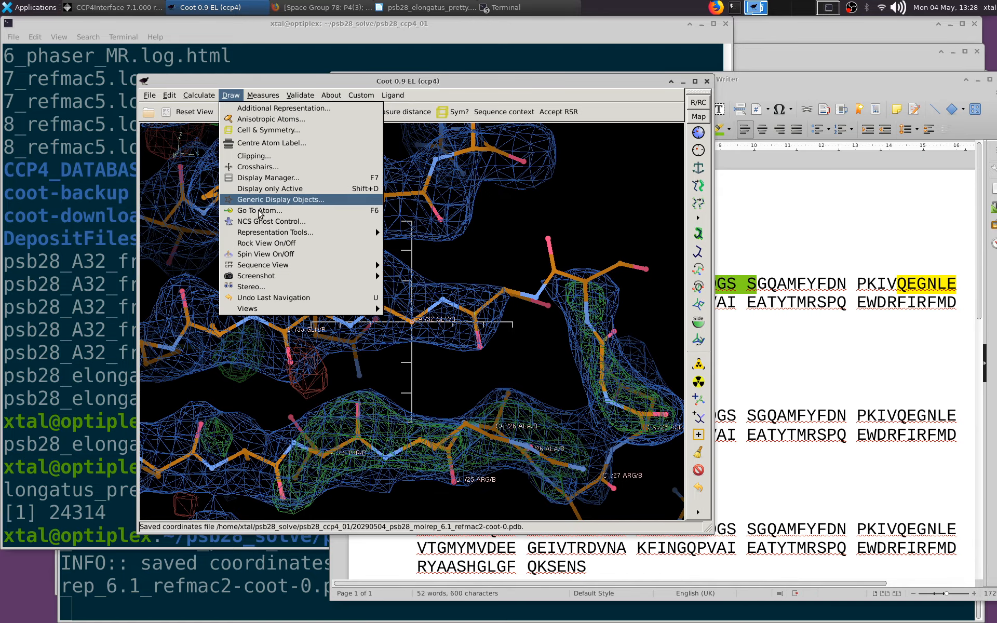
{"action": "left_click", "coordinate": [270, 199]}
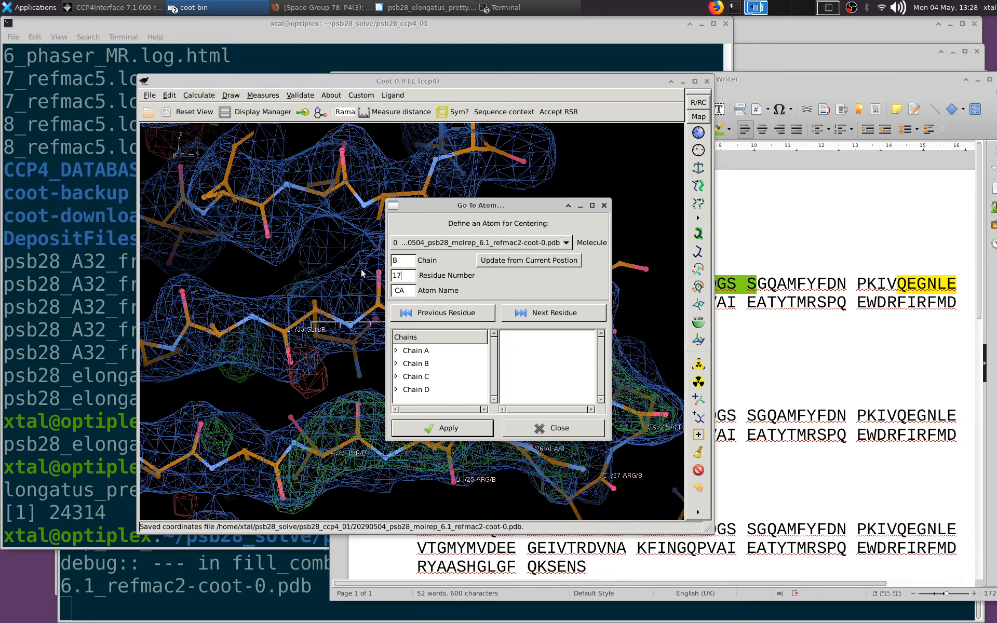
{"action": "type", "text": "54"}
{"action": "left_click", "coordinate": [483, 429]}
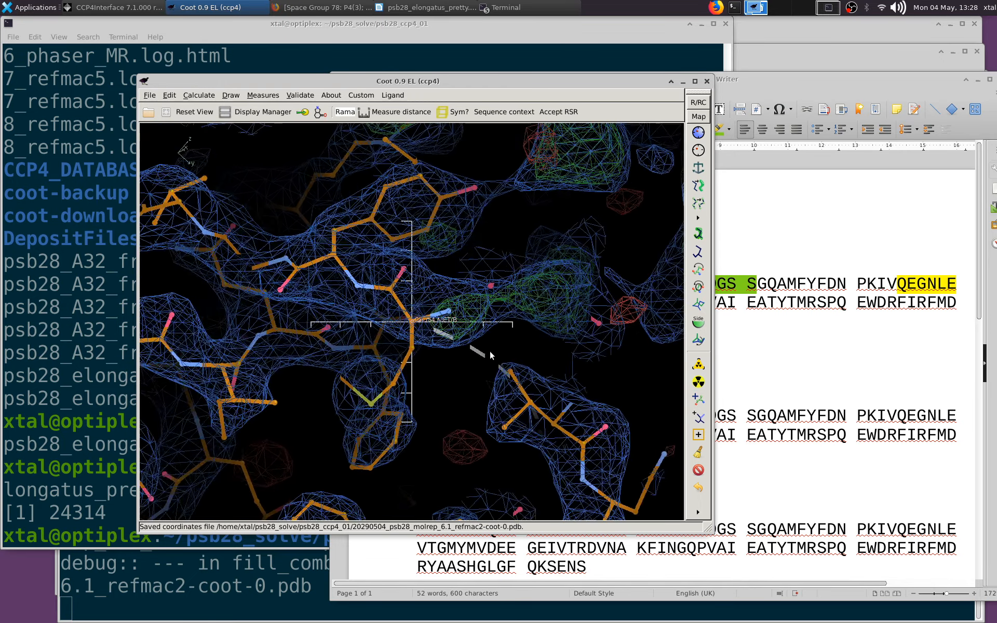
Examine the chain B gap between Gln 45 and Met 54 against the density and the yellow-highlighted QEGNLE VTGM sequence
{"action": "left_click", "coordinate": [736, 345]}
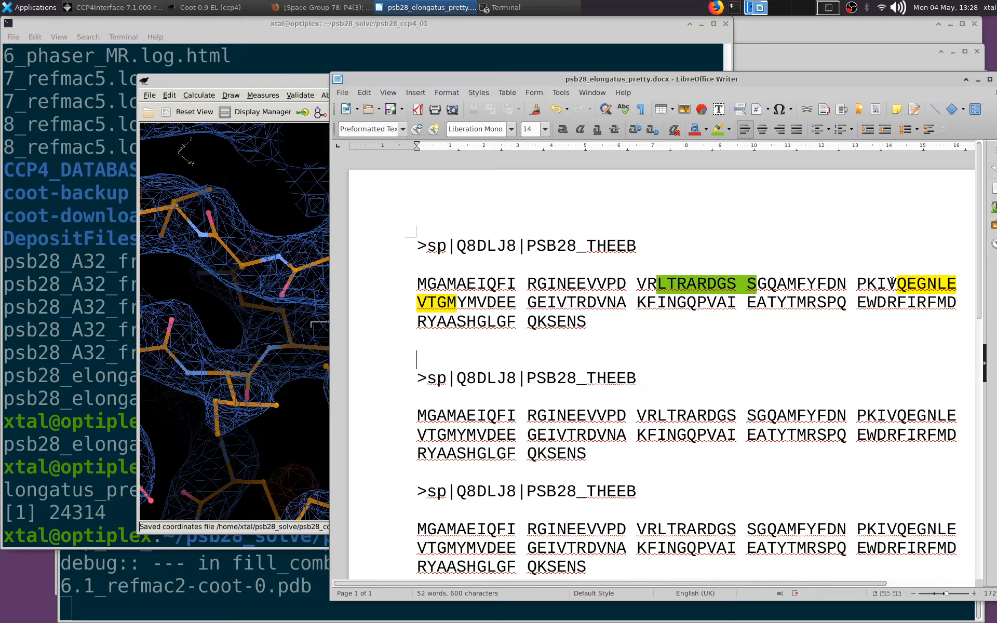
{"action": "left_click_drag", "start_coordinate": [284, 303], "coordinate": [527, 288]}
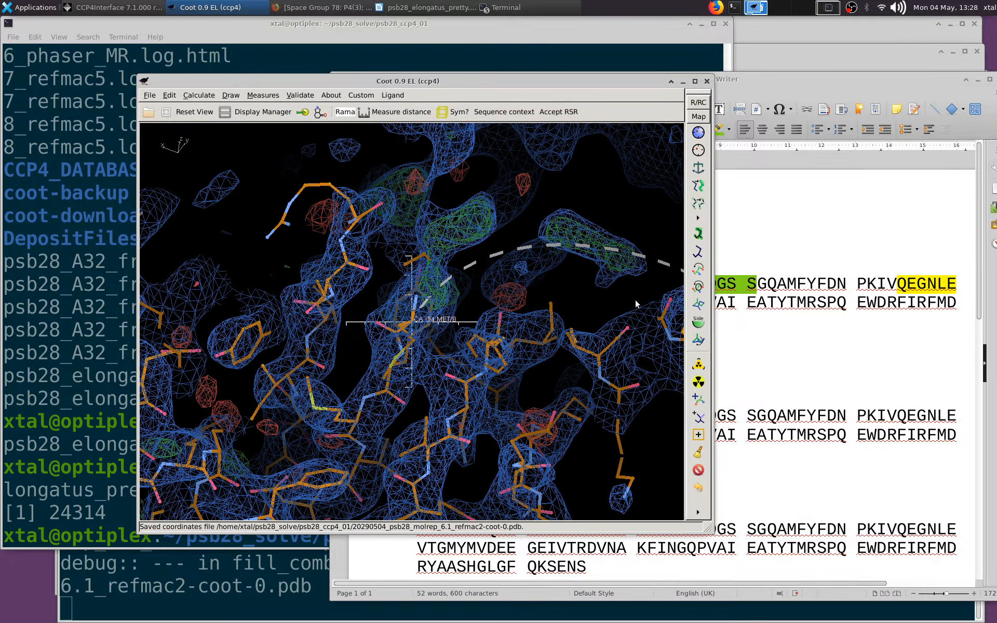
{"action": "left_click_drag", "start_coordinate": [635, 300], "coordinate": [352, 355]}
{"action": "scroll", "coordinate": [547, 286], "scroll_direction": "down", "scroll_amount": 2}
{"action": "middle_click", "coordinate": [562, 299]}
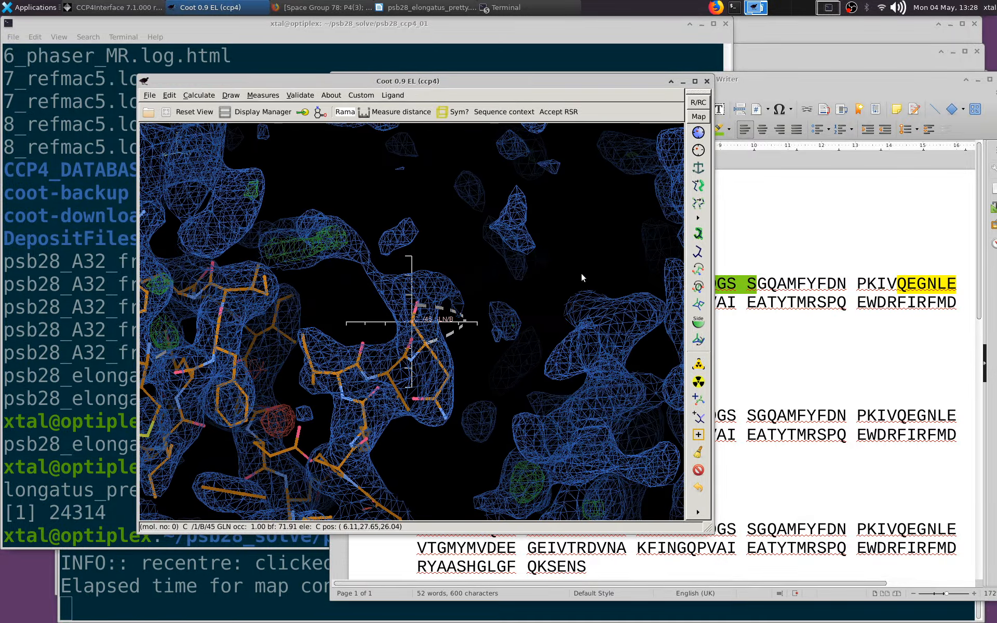
{"action": "mouse_move", "coordinate": [437, 289]}
{"action": "left_mouse_down", "text": "ctrl"}
{"action": "mouse_move", "coordinate": [531, 301]}
{"action": "mouse_move", "coordinate": [437, 301]}
{"action": "mouse_move", "coordinate": [363, 221]}
{"action": "mouse_move", "coordinate": [416, 306]}
{"action": "mouse_move", "coordinate": [337, 346]}
{"action": "left_mouse_up", "text": "ctrl"}
{"action": "middle_click", "coordinate": [192, 354]}
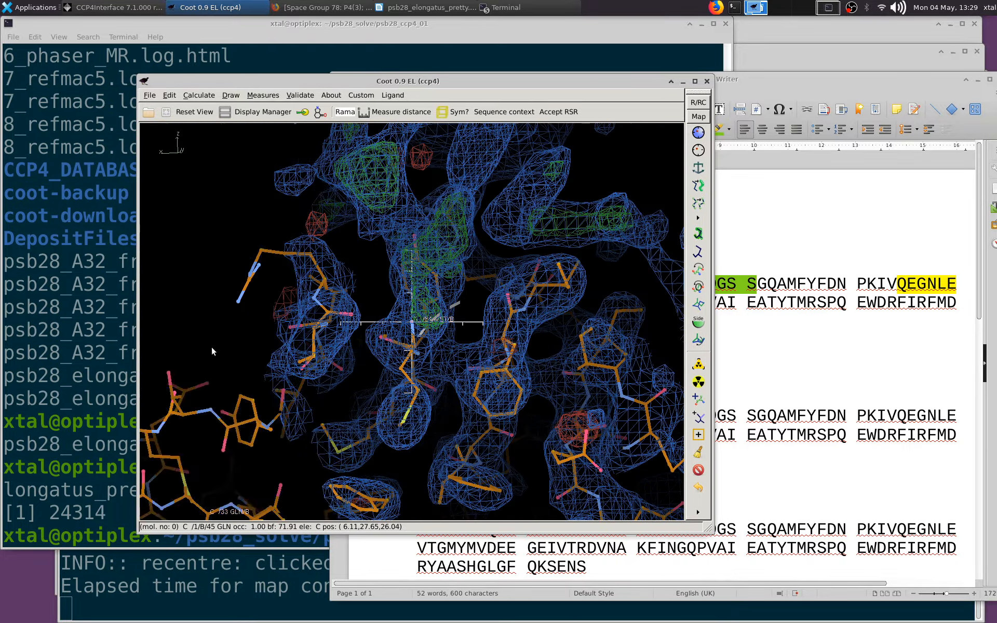
{"action": "mouse_move", "coordinate": [447, 355]}
{"action": "left_mouse_down"}
{"action": "mouse_move", "coordinate": [391, 272]}
{"action": "mouse_move", "coordinate": [560, 350]}
{"action": "mouse_move", "coordinate": [467, 338]}
{"action": "mouse_move", "coordinate": [373, 346]}
{"action": "left_mouse_up"}
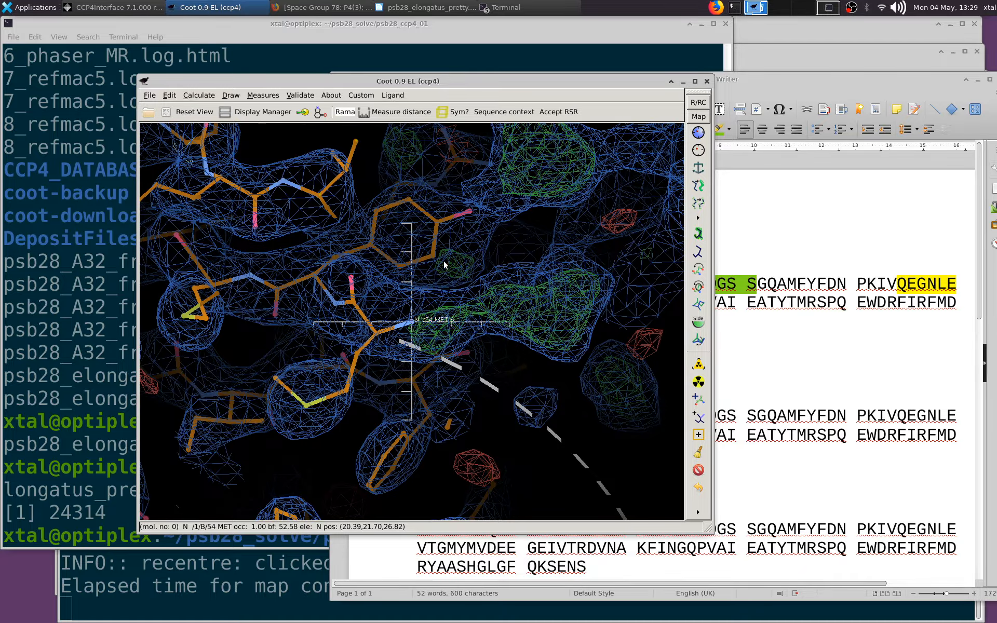
{"action": "mouse_move", "coordinate": [444, 261]}
{"action": "left_mouse_down"}
{"action": "mouse_move", "coordinate": [469, 345]}
{"action": "mouse_move", "coordinate": [446, 250]}
{"action": "left_mouse_up"}
{"action": "left_click", "coordinate": [845, 423]}
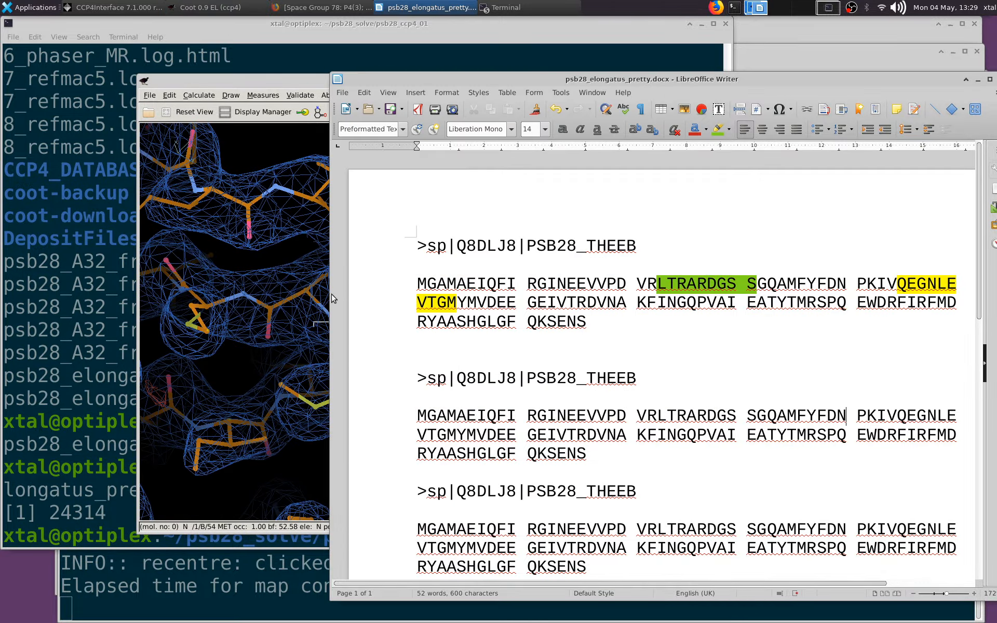
{"action": "left_click_drag", "start_coordinate": [303, 301], "coordinate": [613, 400]}
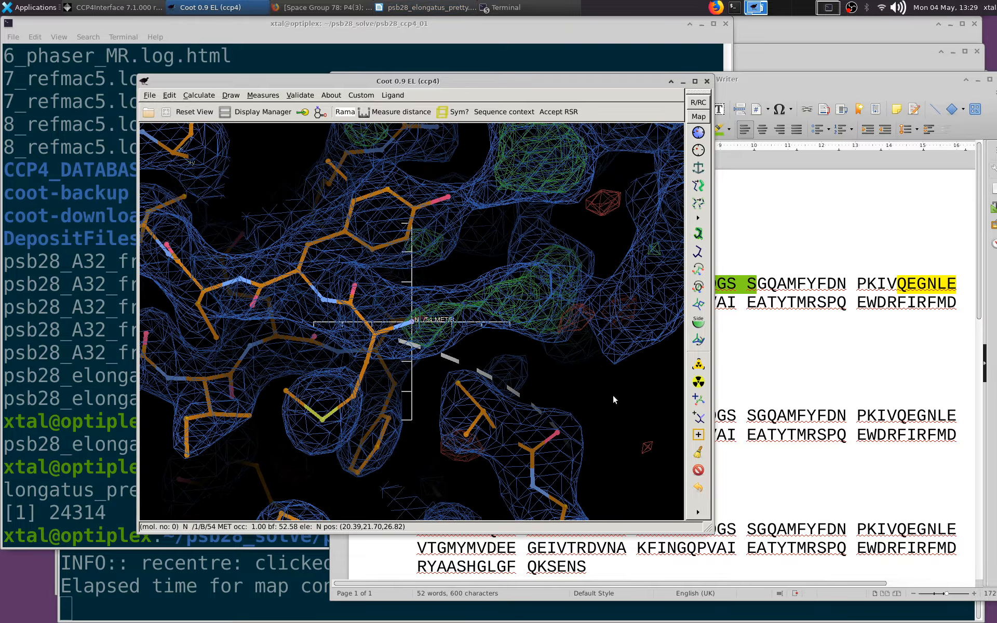
Add terminal residue 53 before Met 54 of chain B, accept its refinement, and mutate it to Gly
{"action": "left_click", "coordinate": [699, 399]}
{"action": "left_click", "coordinate": [375, 324]}
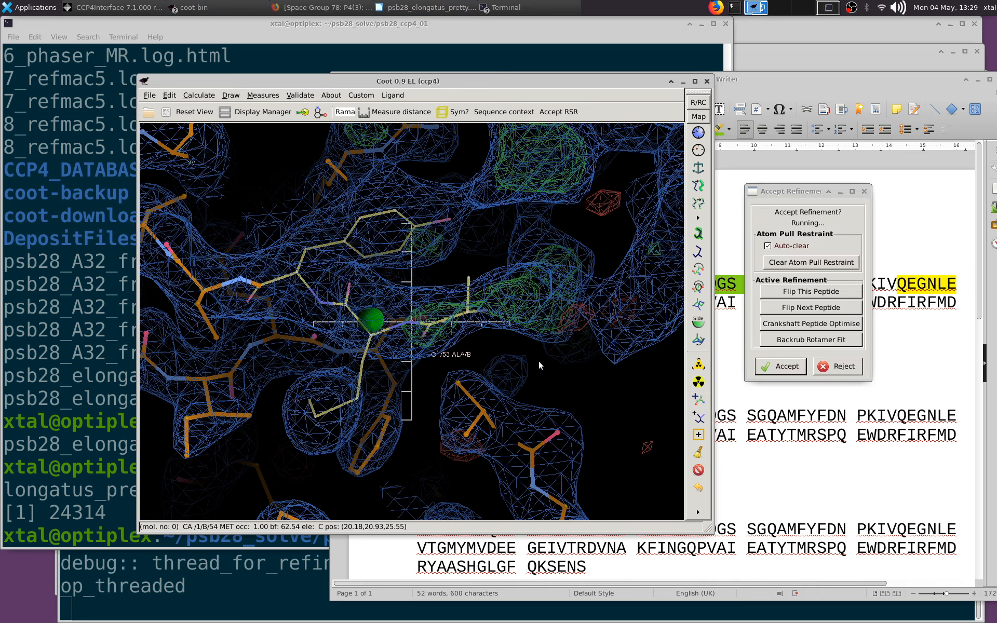
{"action": "left_click", "coordinate": [776, 367]}
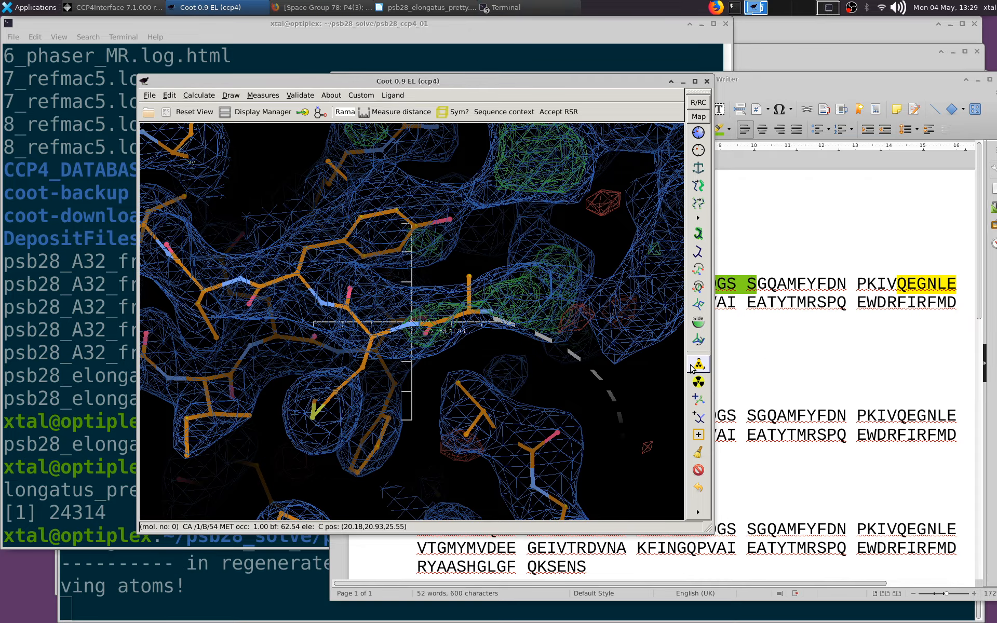
{"action": "left_click", "coordinate": [467, 312]}
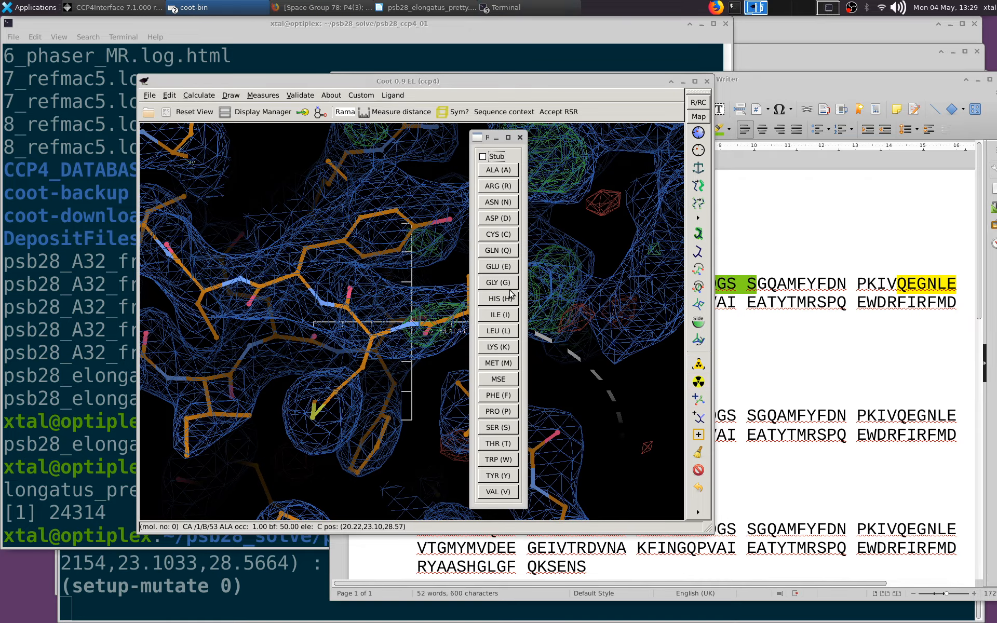
{"action": "left_click", "coordinate": [501, 290]}
Center on Gly 53 of chain B, compare it with the sequence document, and set the map contour level to 1.53 rmsd
{"action": "middle_click", "coordinate": [472, 313]}
{"action": "left_click_drag", "start_coordinate": [470, 314], "coordinate": [405, 227]}
{"action": "left_click", "coordinate": [803, 411]}
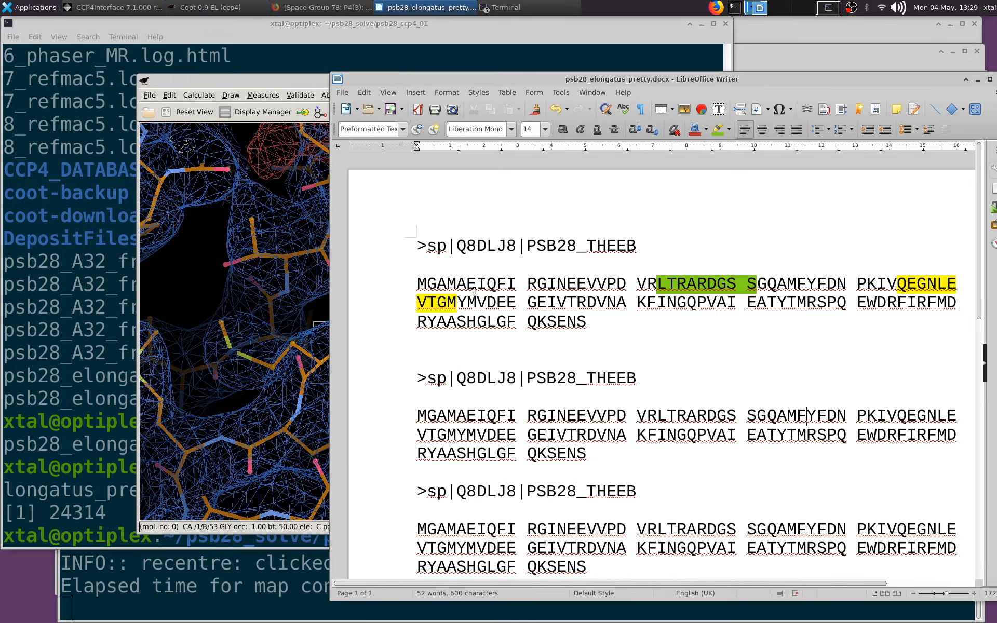
{"action": "left_click_drag", "start_coordinate": [310, 277], "coordinate": [386, 305]}
{"action": "scroll", "coordinate": [409, 429], "scroll_direction": "up", "scroll_amount": 1}
{"action": "scroll", "coordinate": [386, 305], "scroll_direction": "up", "scroll_amount": 2}
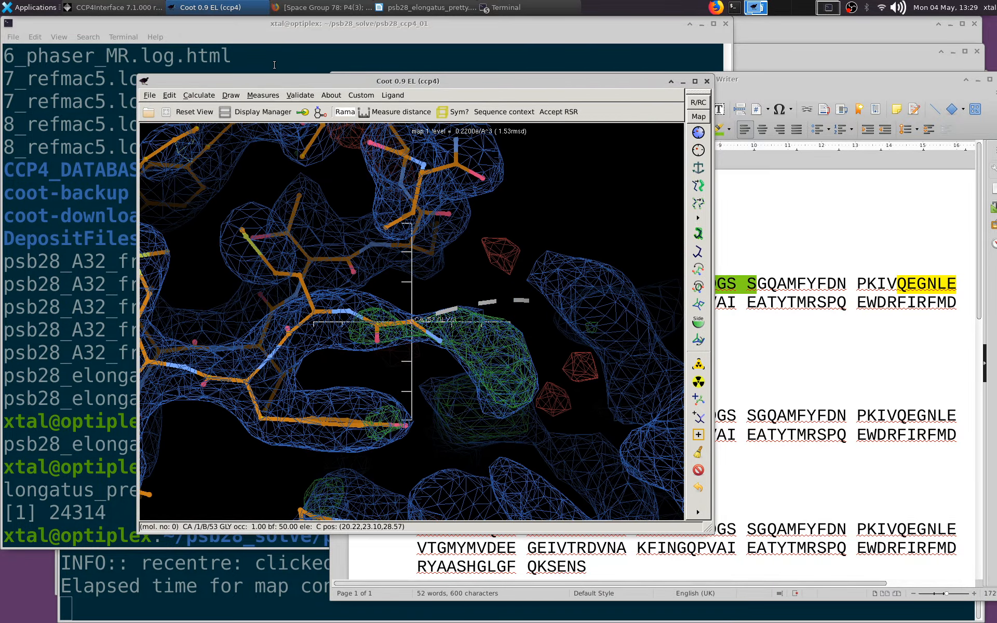
Open the rotamer analysis graphs for the psb28_molrep_6.1_refmac2 model and enlarge them enough to show all four chains
{"action": "left_click", "coordinate": [300, 95]}
{"action": "mouse_move", "coordinate": [196, 95]}
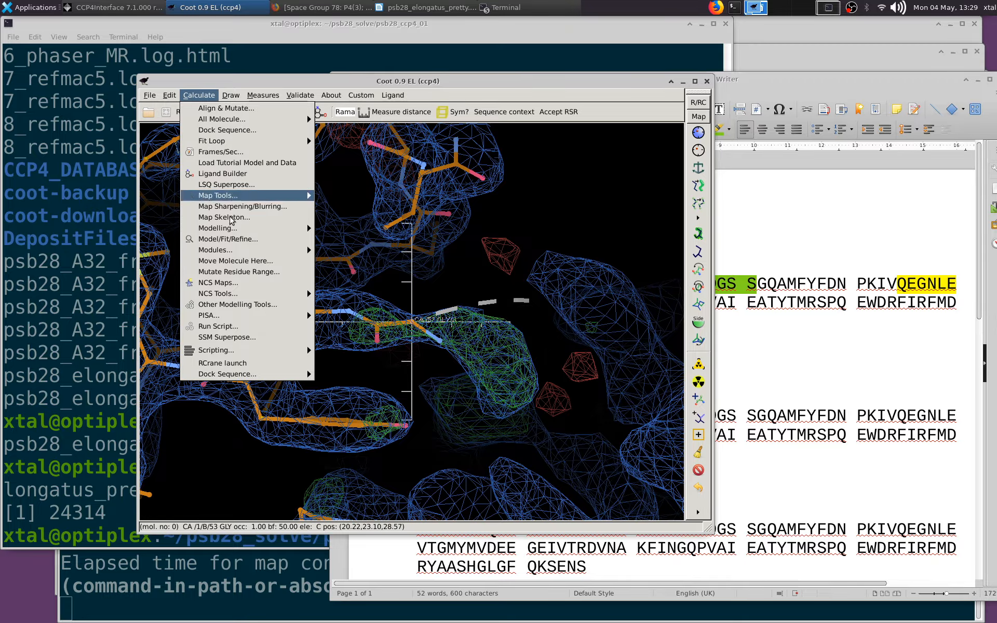
{"action": "mouse_move", "coordinate": [236, 295]}
{"action": "left_click", "coordinate": [546, 317]}
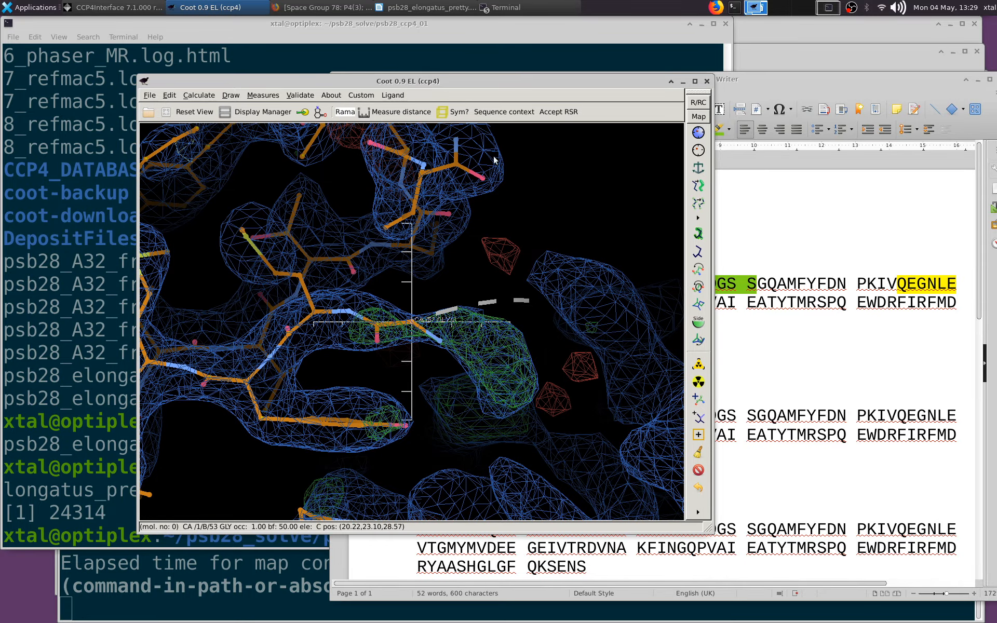
{"action": "left_click", "coordinate": [300, 95]}
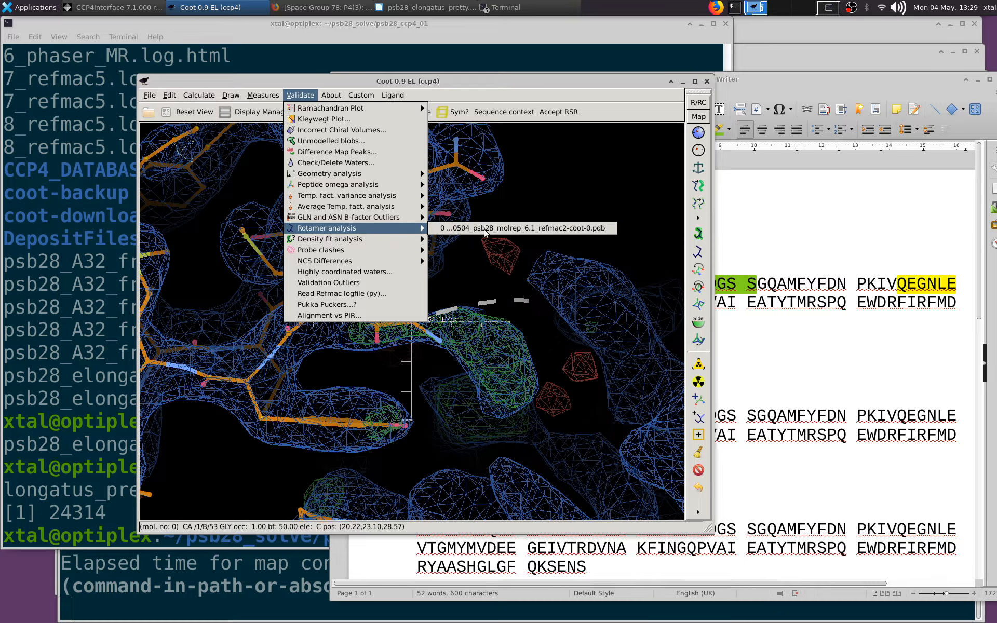
{"action": "left_click", "coordinate": [485, 229]}
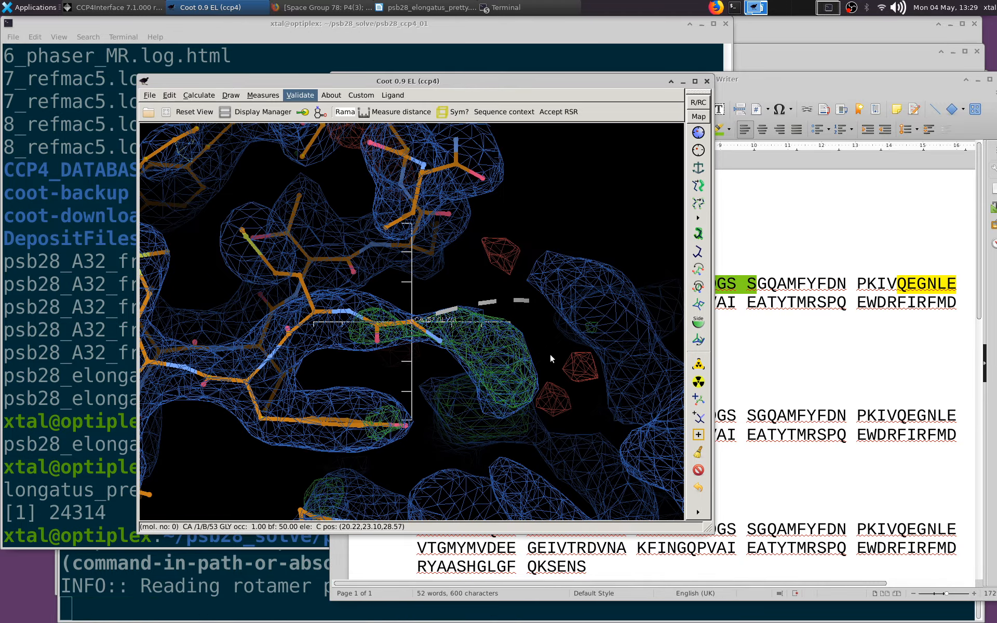
{"action": "left_click_drag", "start_coordinate": [647, 411], "coordinate": [920, 565]}
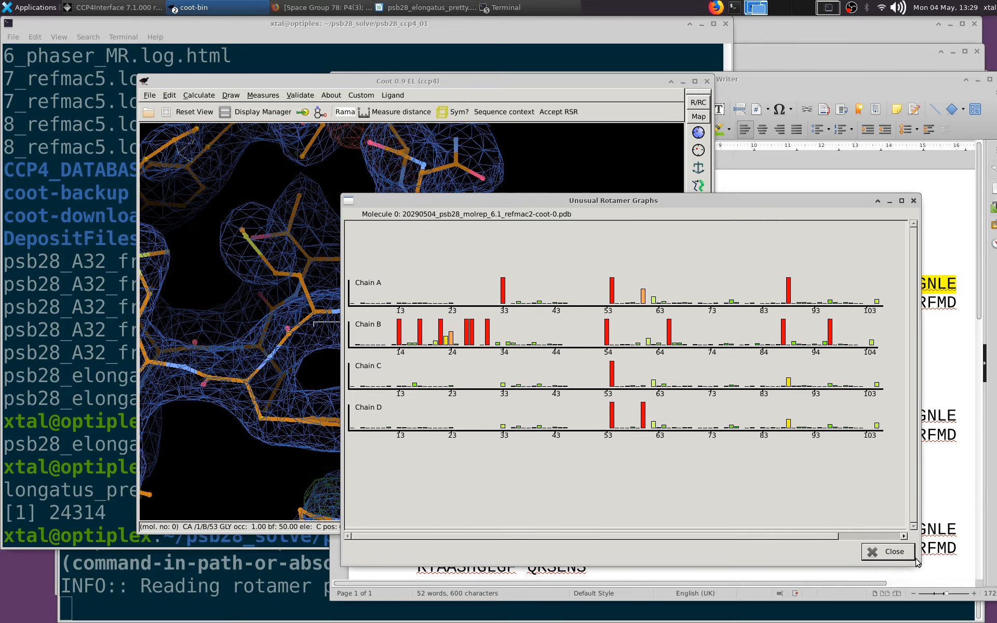
Go to the chain B outlier Asn 14 from the rotamer graph and auto-fit its side-chain rotamer to the density
{"action": "left_click", "coordinate": [399, 333]}
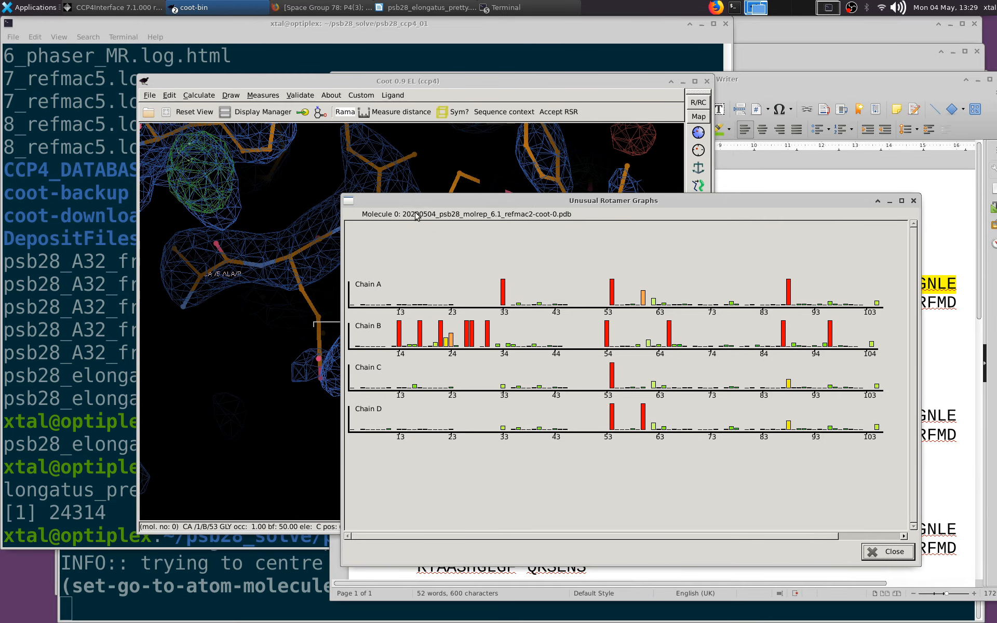
{"action": "left_click_drag", "start_coordinate": [453, 203], "coordinate": [753, 189]}
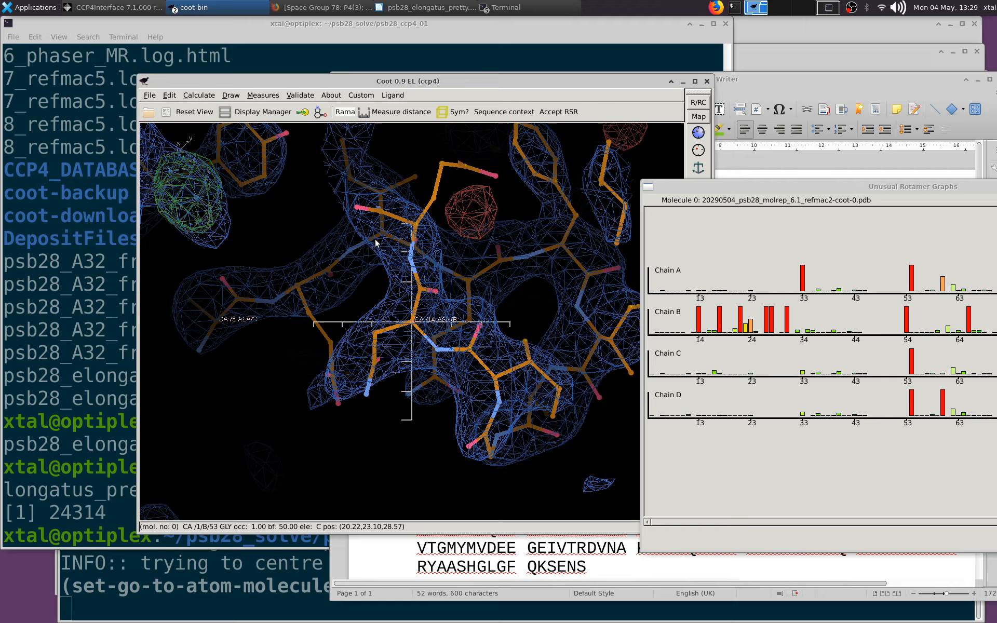
{"action": "left_click_drag", "start_coordinate": [682, 188], "coordinate": [785, 169]}
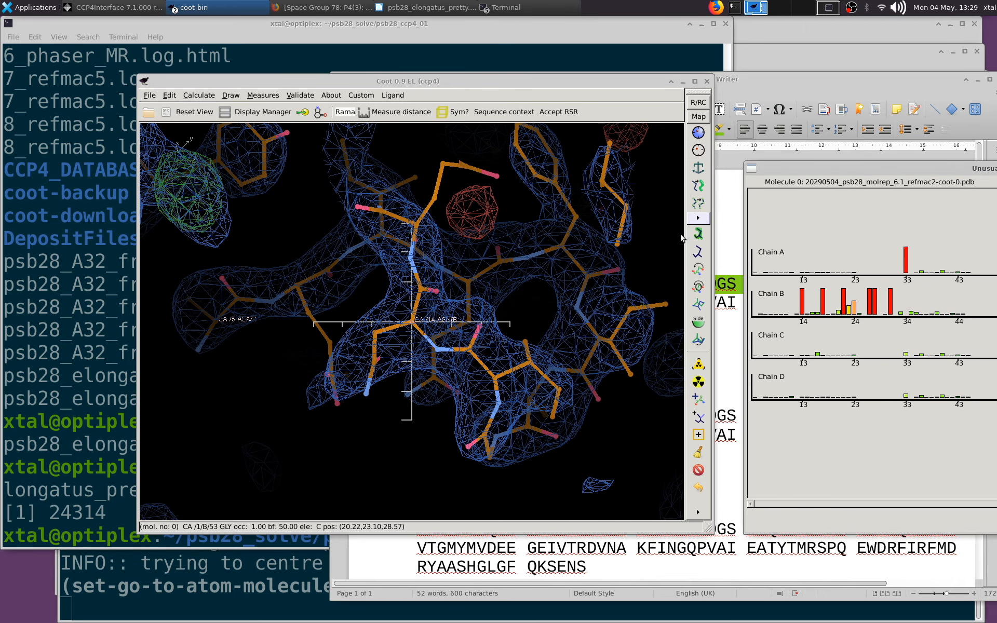
{"action": "left_click", "coordinate": [698, 234]}
{"action": "left_click", "coordinate": [384, 330]}
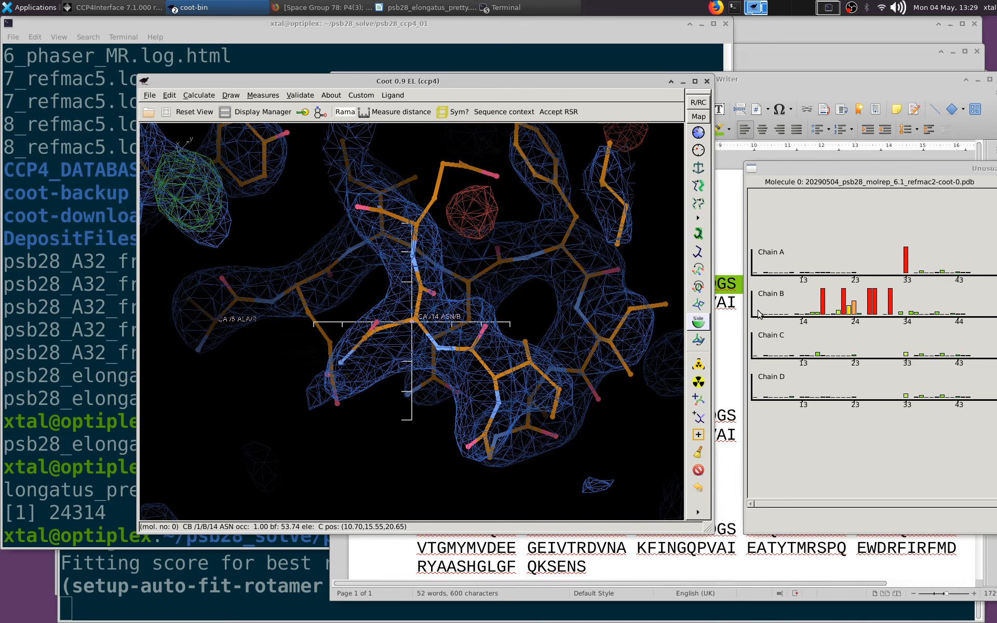
Go to the rotamer outlier Val 18 in chain B and auto-fit its rotamer
{"action": "left_click", "coordinate": [823, 300]}
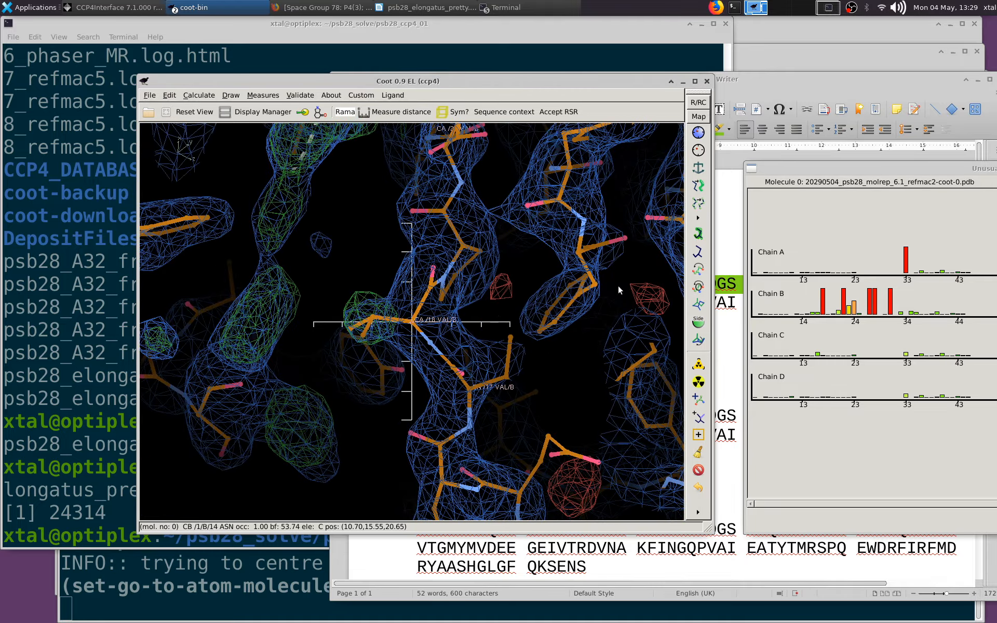
{"action": "left_click", "coordinate": [698, 234]}
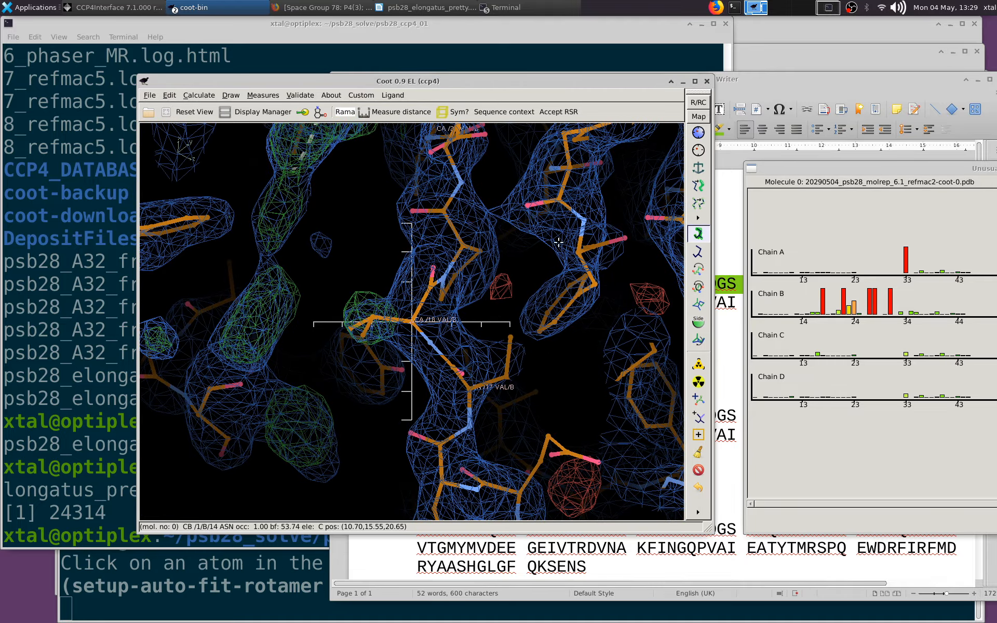
{"action": "left_click", "coordinate": [373, 314]}
{"action": "left_click_drag", "start_coordinate": [379, 280], "coordinate": [419, 322]}
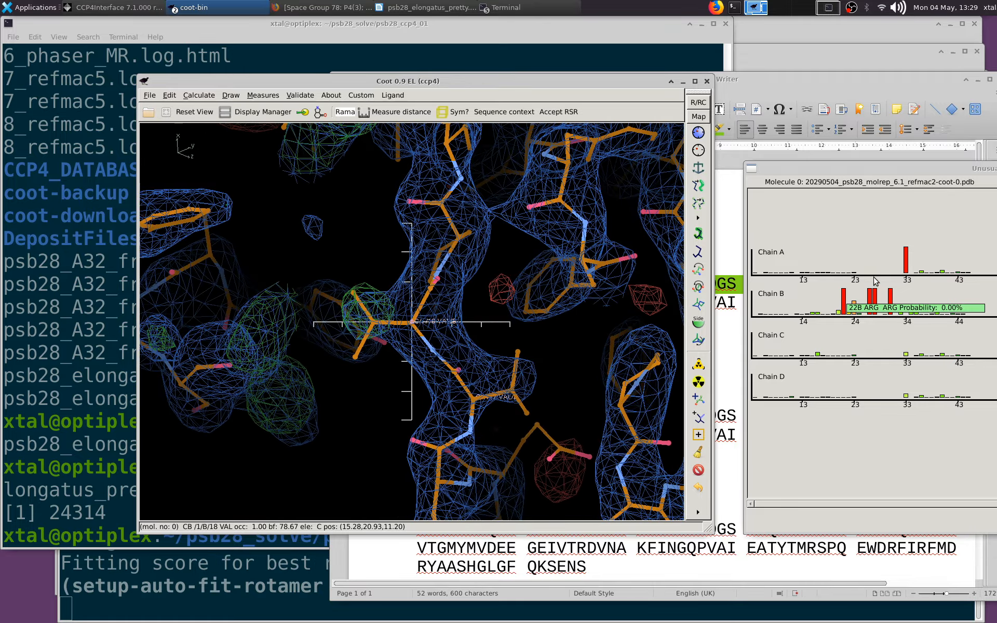
Go to the rotamer outlier Arg 22 in chain B and auto-fit its side chain to the density
{"action": "left_click", "coordinate": [845, 300]}
{"action": "left_click_drag", "start_coordinate": [468, 272], "coordinate": [431, 231]}
{"action": "left_click", "coordinate": [699, 234]}
{"action": "left_click", "coordinate": [387, 236]}
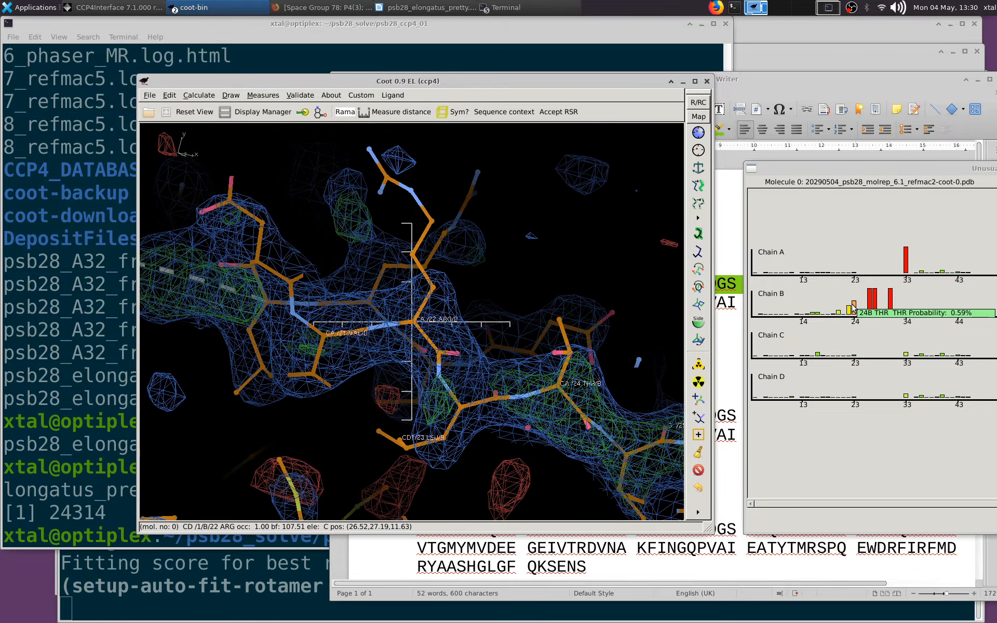
Auto-fit the rotamers of the flagged residues Thr 24 and Arg 27 in chain B
{"action": "left_click", "coordinate": [853, 308]}
{"action": "left_click", "coordinate": [699, 234]}
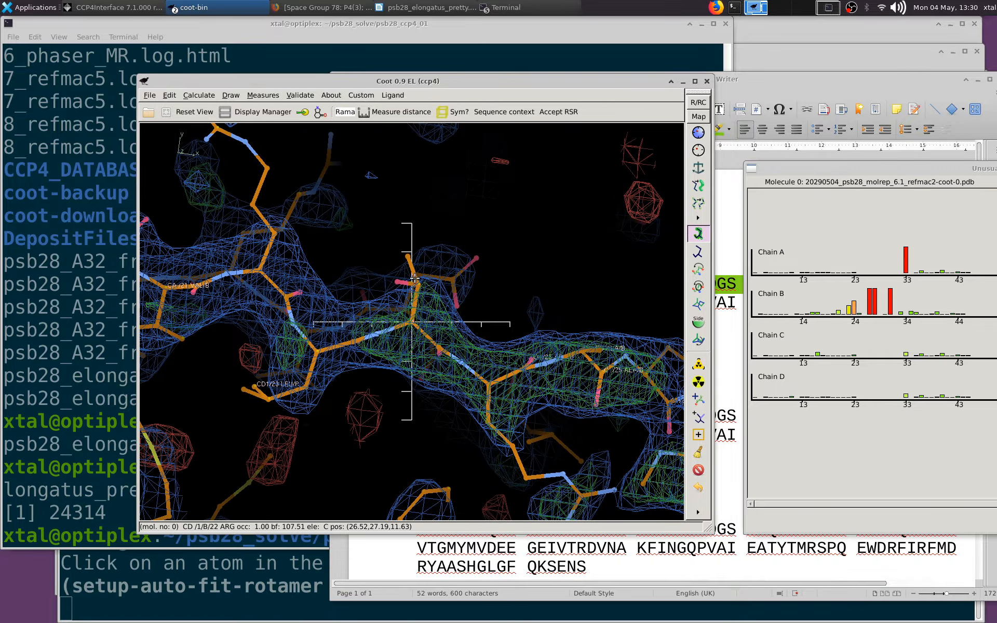
{"action": "left_click", "coordinate": [414, 278]}
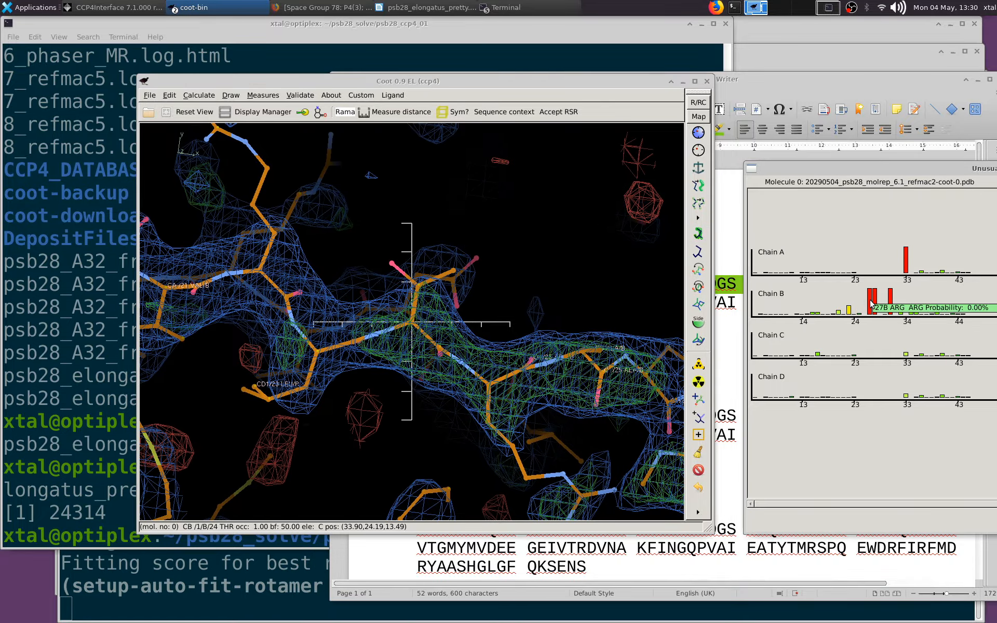
{"action": "left_click", "coordinate": [871, 305]}
{"action": "left_click", "coordinate": [700, 234]}
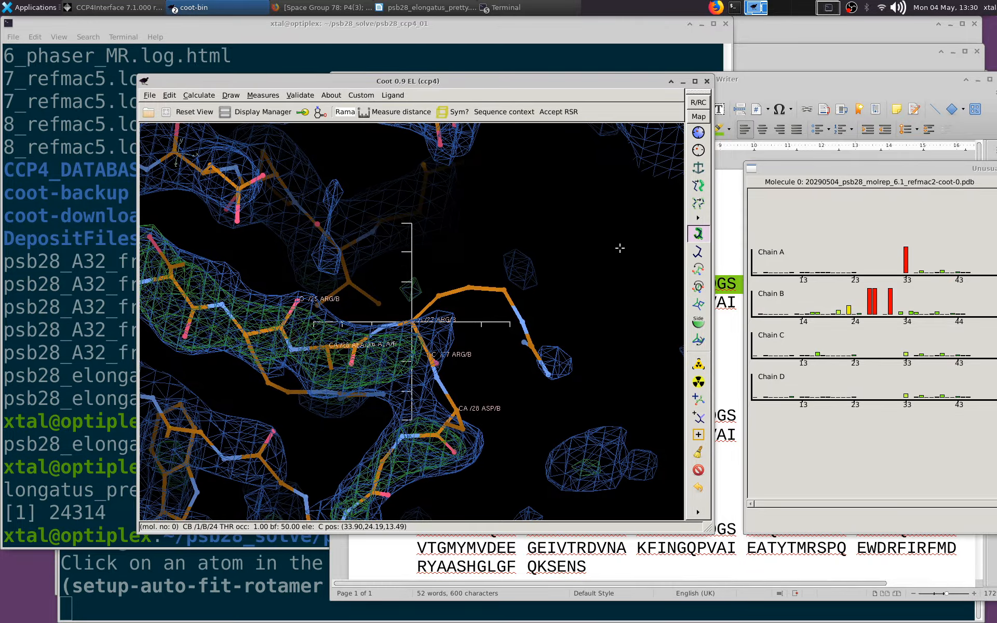
{"action": "left_click", "coordinate": [470, 286]}
{"action": "left_click_drag", "start_coordinate": [456, 289], "coordinate": [565, 236]}
Go to the rotamer outlier Asp 28 in chain B and auto-fit its rotamer
{"action": "left_click", "coordinate": [876, 305]}
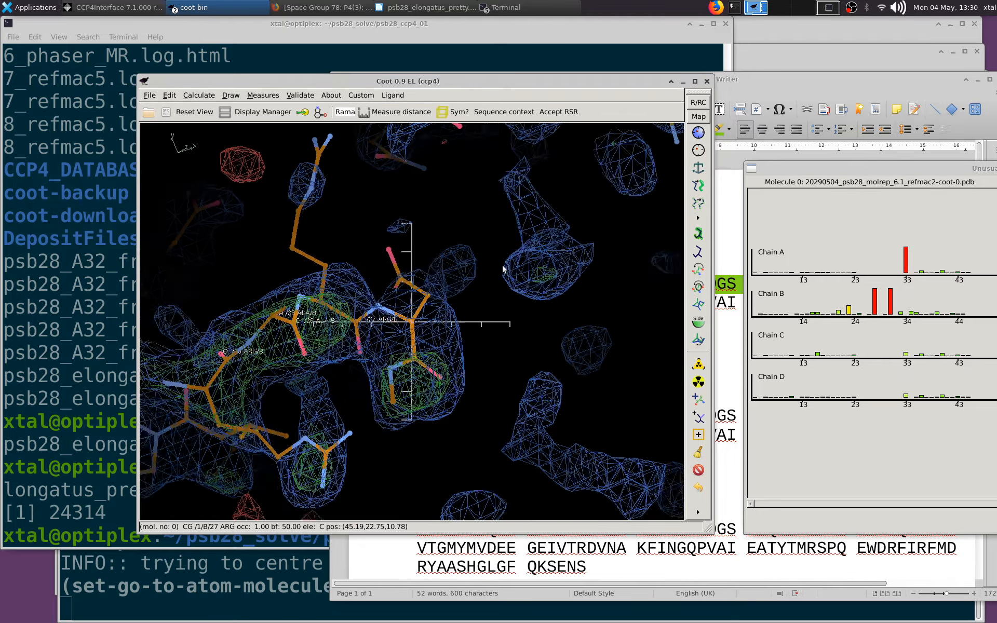
{"action": "left_click_drag", "start_coordinate": [382, 224], "coordinate": [673, 267]}
{"action": "left_click", "coordinate": [704, 234]}
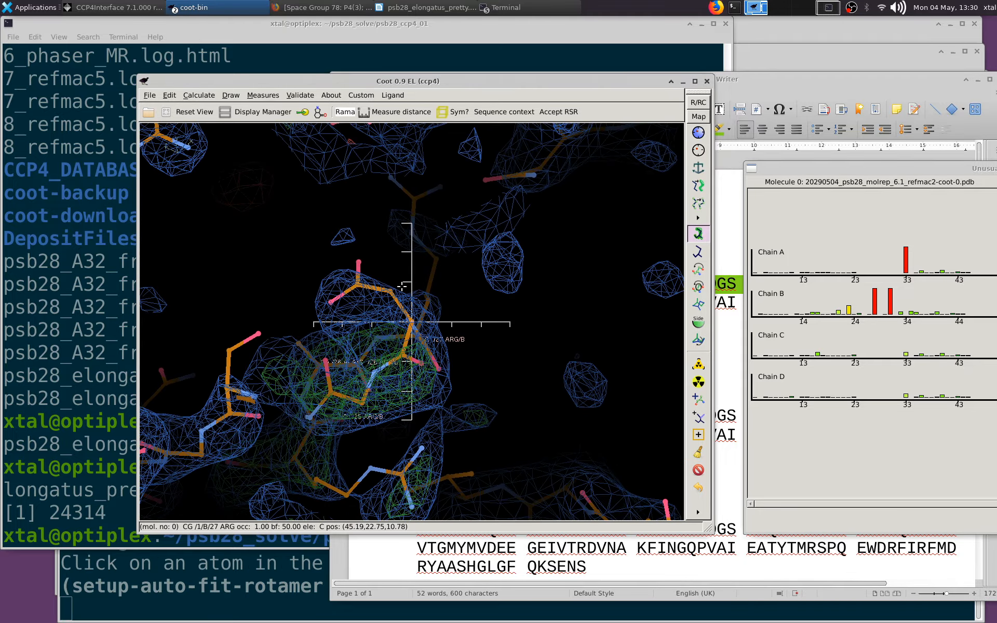
{"action": "left_click", "coordinate": [397, 297]}
{"action": "left_click_drag", "start_coordinate": [487, 298], "coordinate": [430, 322]}
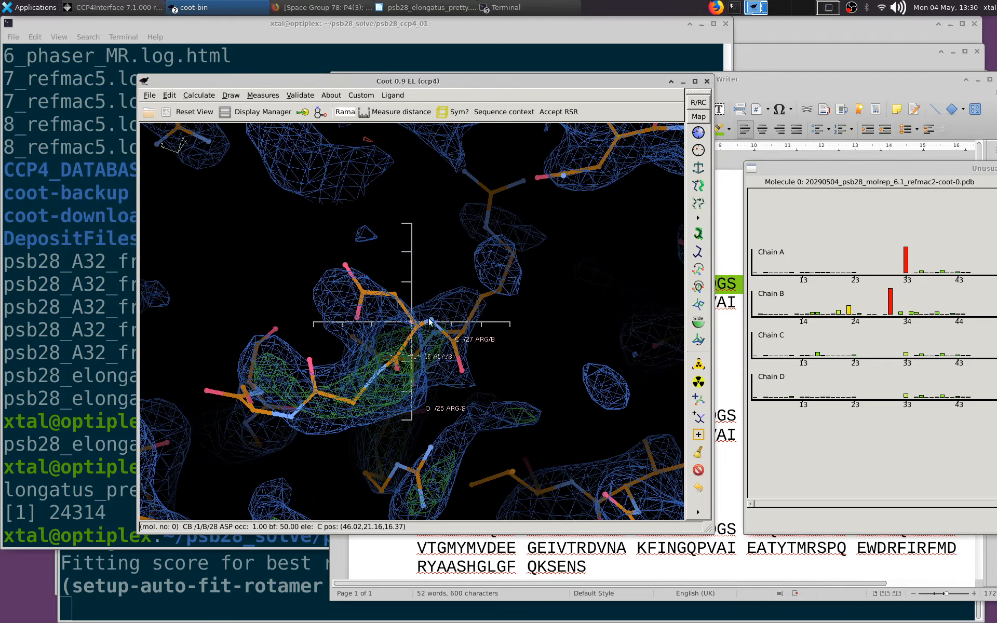
Go to the rotamer outlier Ser 31 in chain B and auto-fit its side chain
{"action": "left_click", "coordinate": [891, 298]}
{"action": "left_click_drag", "start_coordinate": [311, 280], "coordinate": [400, 281]}
{"action": "left_click_drag", "start_coordinate": [549, 284], "coordinate": [645, 310]}
{"action": "left_click", "coordinate": [700, 234]}
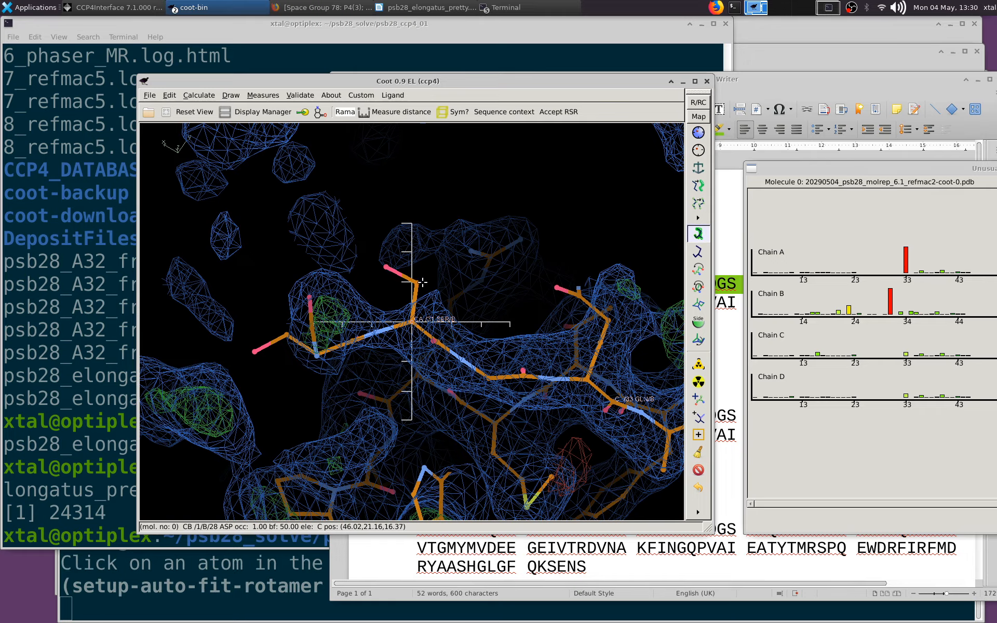
{"action": "left_click", "coordinate": [416, 283]}
Bring the higher residue numbers of the rotamer graph into view and auto-fit the rotamer of Met 54 in chain B
{"action": "left_click", "coordinate": [877, 505]}
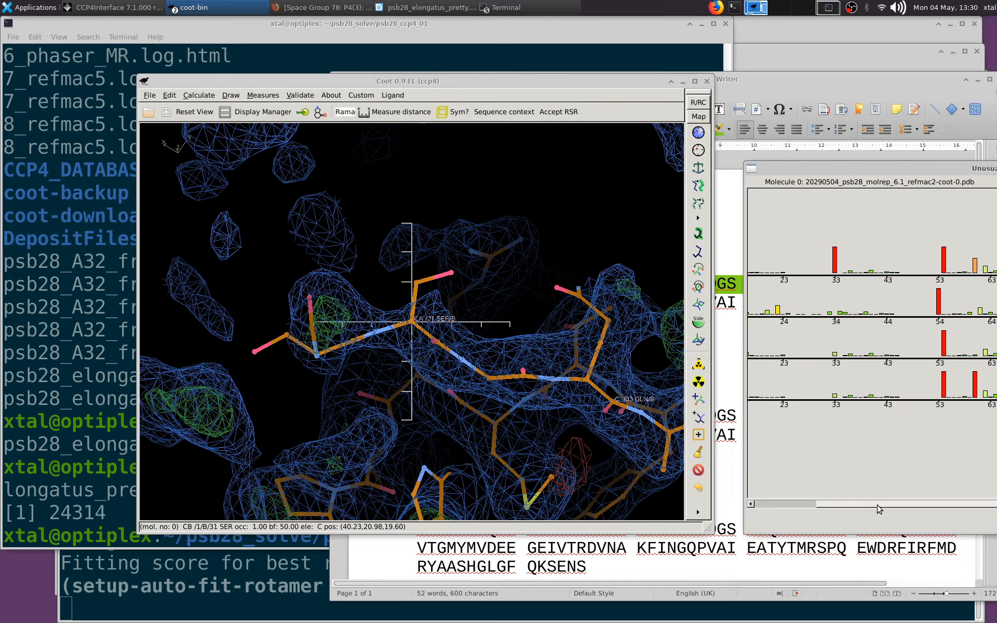
{"action": "left_click", "coordinate": [939, 299]}
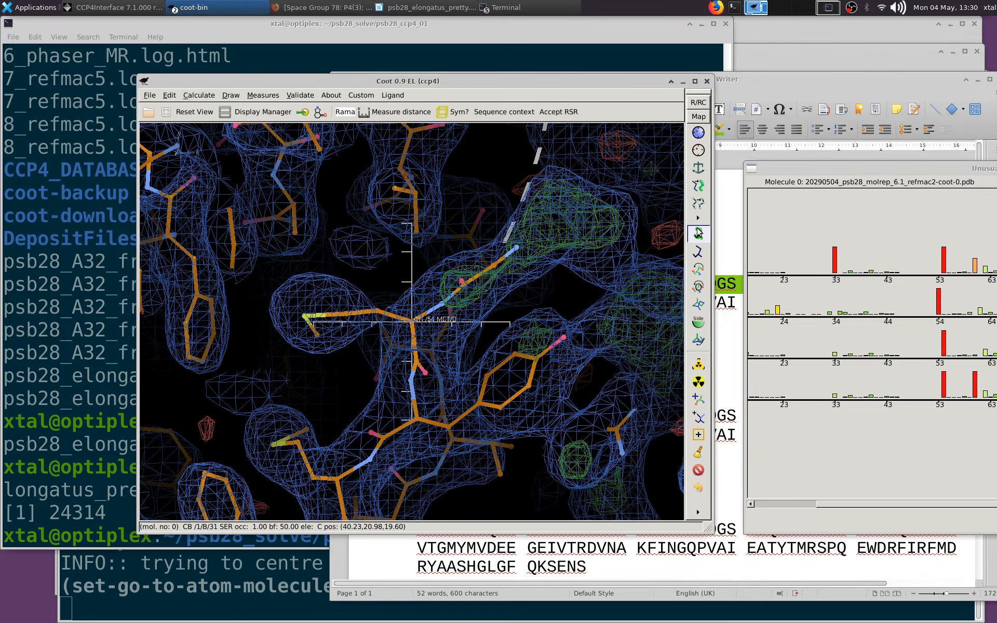
{"action": "left_click", "coordinate": [699, 233]}
{"action": "left_click", "coordinate": [380, 312]}
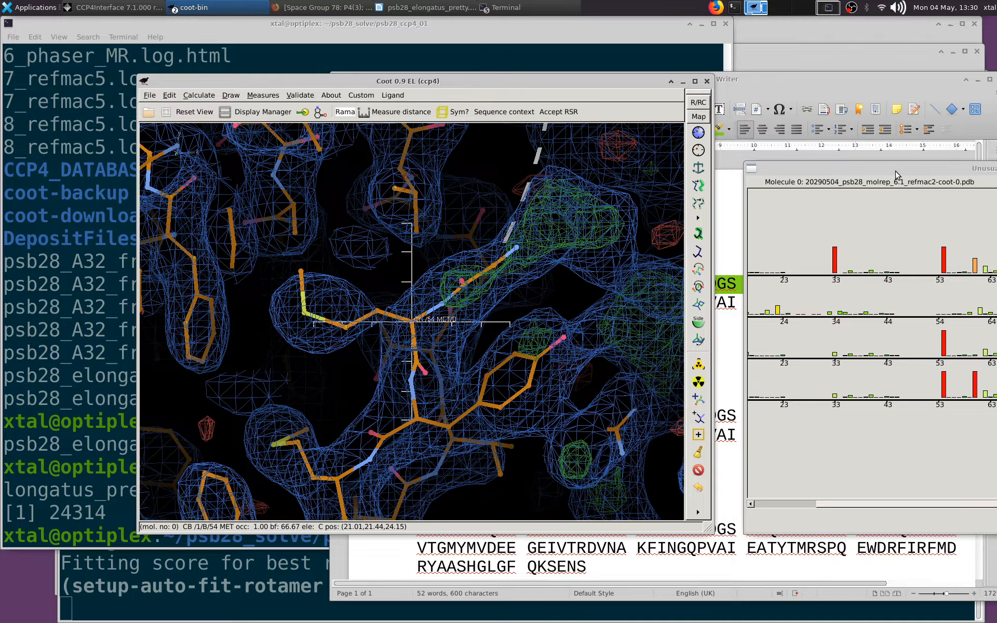
Try an automatic rotamer fit on Arg 66 of chain B, and undo it
{"action": "left_click_drag", "start_coordinate": [895, 175], "coordinate": [708, 158]}
{"action": "left_click", "coordinate": [637, 283]}
{"action": "left_click_drag", "start_coordinate": [440, 272], "coordinate": [337, 261]}
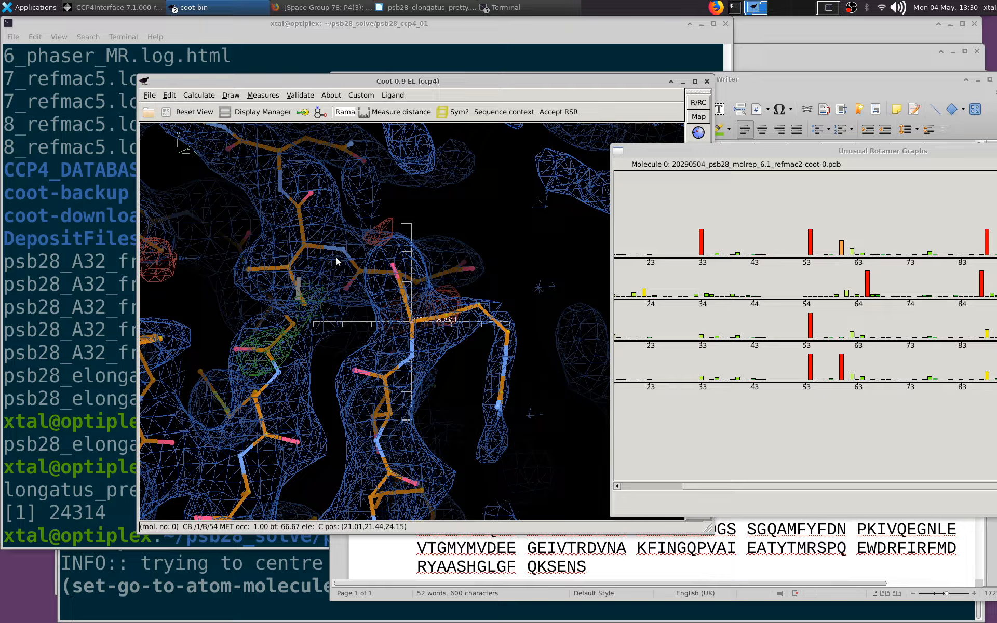
{"action": "left_click_drag", "start_coordinate": [644, 161], "coordinate": [802, 154]}
{"action": "left_click", "coordinate": [698, 233]}
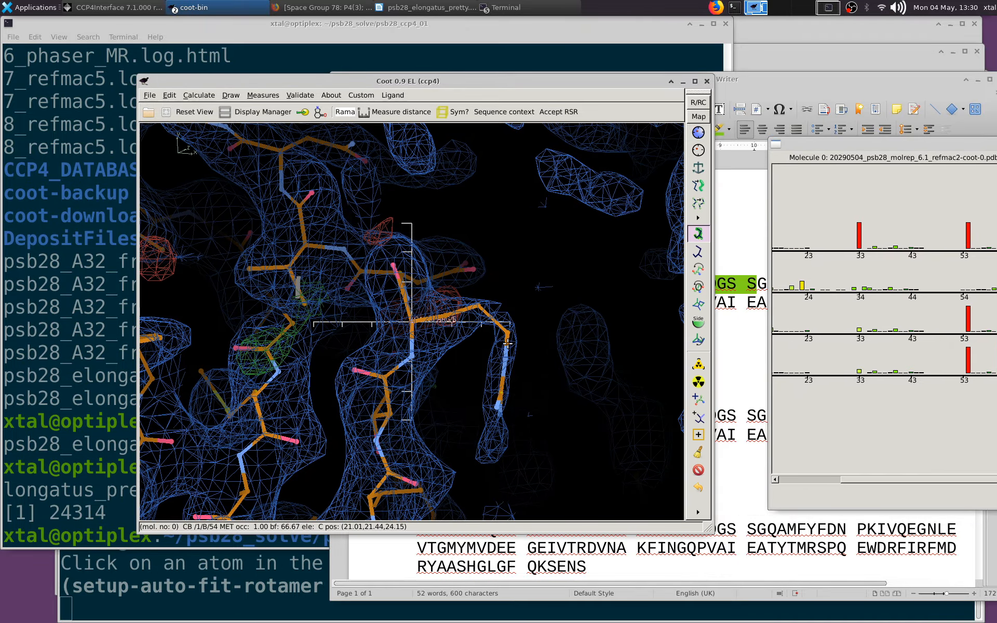
{"action": "left_click", "coordinate": [506, 335]}
{"action": "left_click_drag", "start_coordinate": [467, 335], "coordinate": [511, 337]}
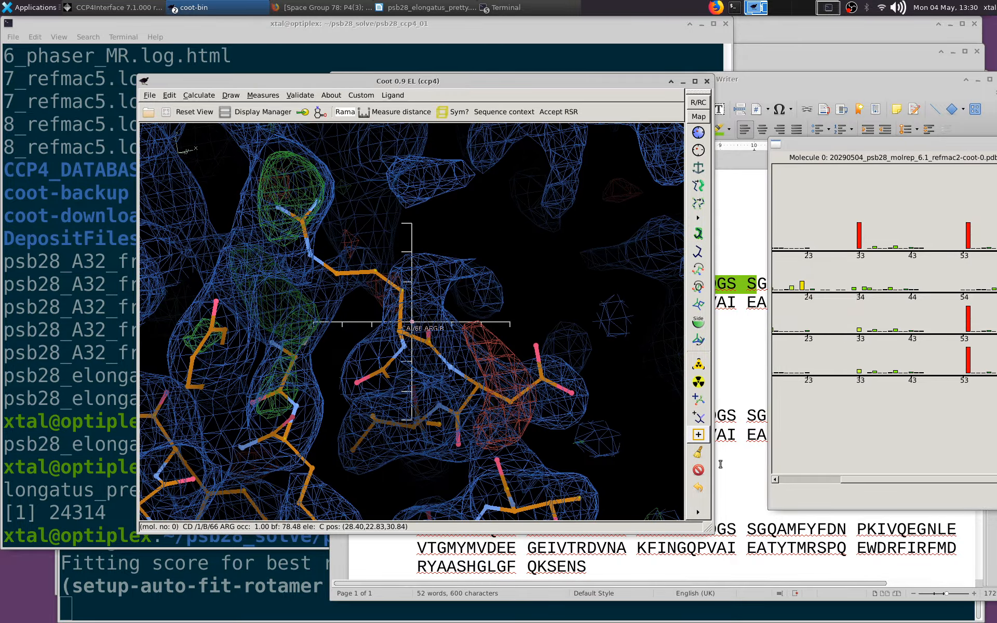
{"action": "left_click", "coordinate": [703, 489]}
Go to the outlier Arg 97 near the end of chain B in the rotamer graph and auto-fit its rotamer
{"action": "left_click_drag", "start_coordinate": [649, 374], "coordinate": [678, 265]}
{"action": "left_click_drag", "start_coordinate": [856, 143], "coordinate": [494, 148]}
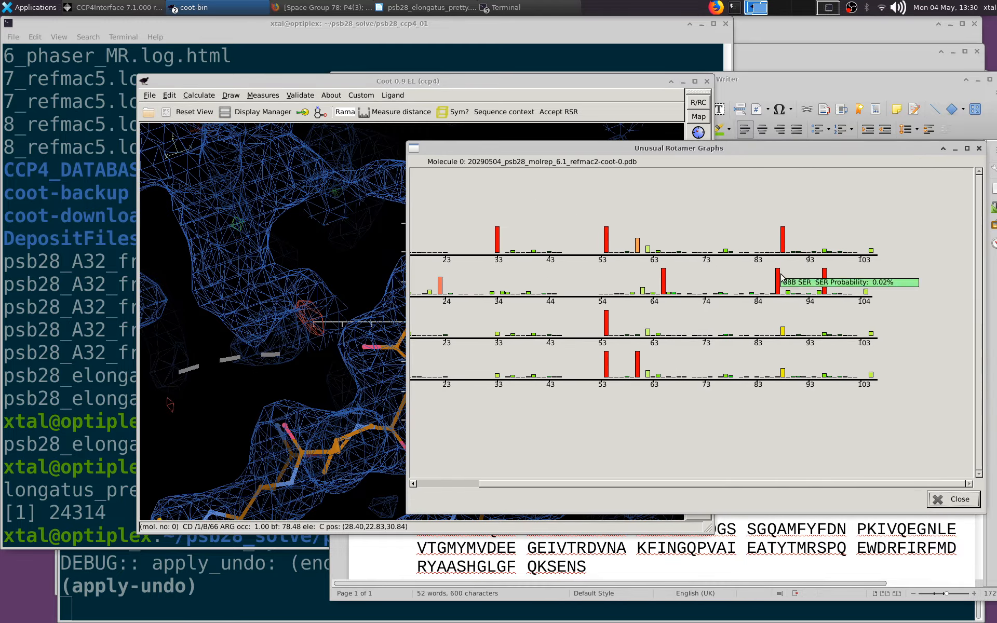
{"action": "left_click", "coordinate": [824, 277]}
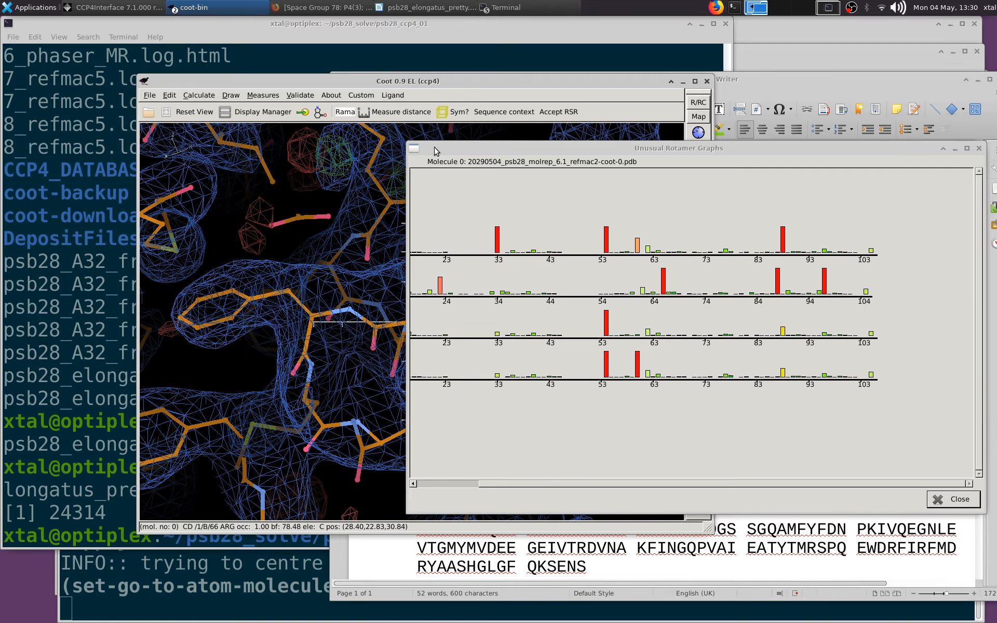
{"action": "left_click_drag", "start_coordinate": [434, 148], "coordinate": [755, 163]}
{"action": "left_click_drag", "start_coordinate": [640, 198], "coordinate": [501, 309]}
{"action": "left_click", "coordinate": [698, 234]}
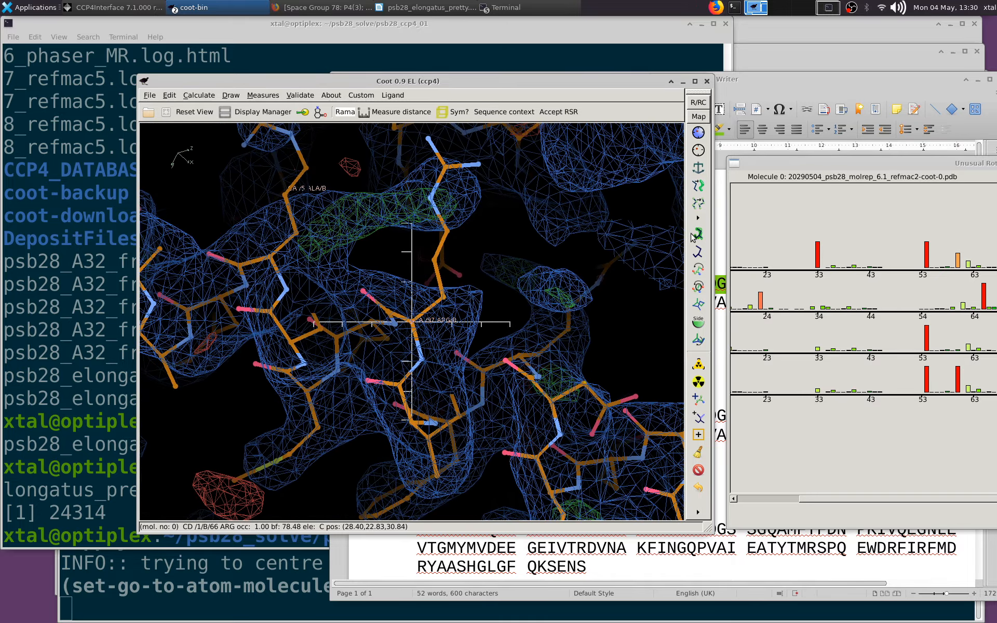
{"action": "left_click", "coordinate": [450, 230]}
{"action": "left_click_drag", "start_coordinate": [451, 230], "coordinate": [546, 246]}
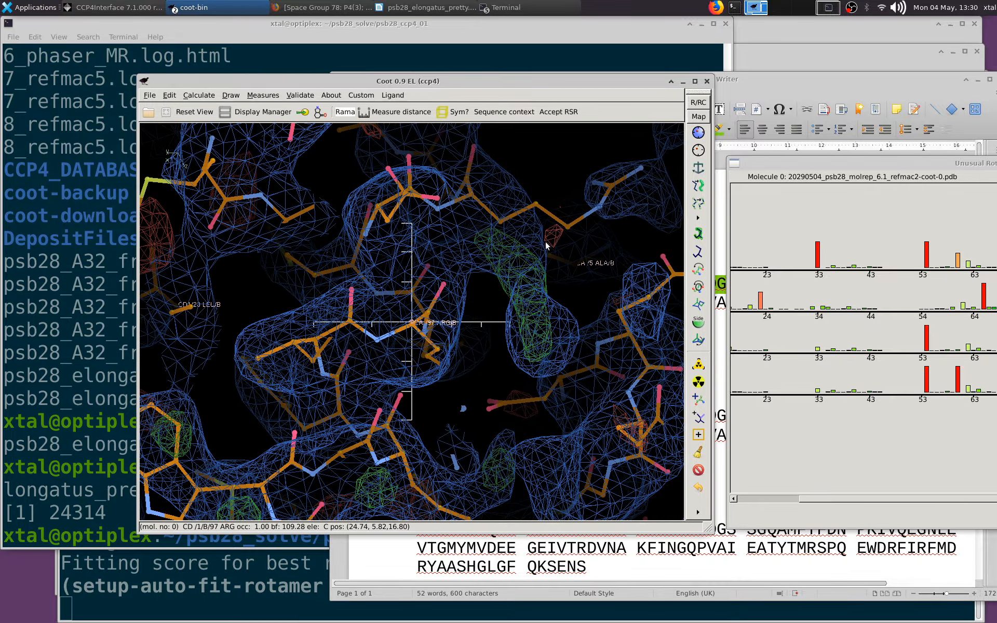
Center on Arg 101 of chain B and auto-fit its side chain into the adjacent green difference density
{"action": "middle_click", "coordinate": [495, 222]}
{"action": "left_click_drag", "start_coordinate": [496, 222], "coordinate": [373, 322]}
{"action": "left_click_drag", "start_coordinate": [452, 481], "coordinate": [561, 432]}
{"action": "left_click", "coordinate": [699, 235]}
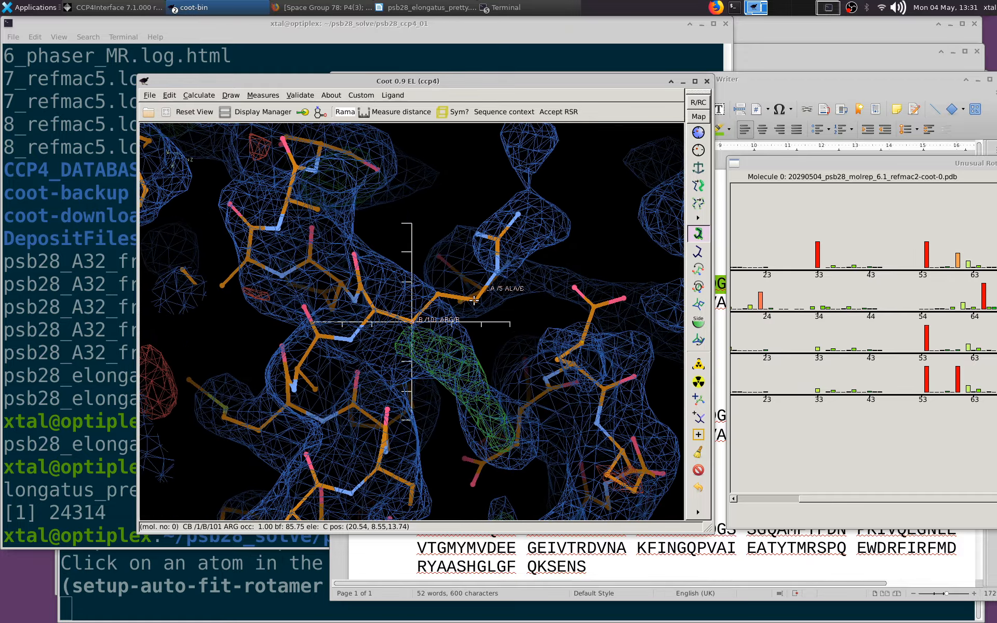
{"action": "left_click", "coordinate": [474, 300]}
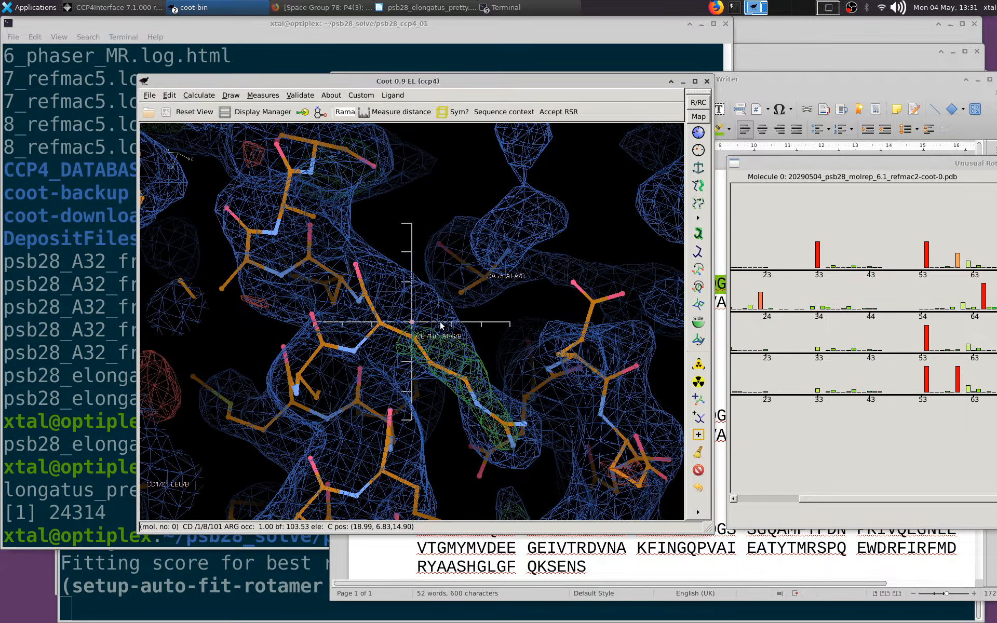
Compare the Arg 101 side chain of chain B with its equivalents in the other NCS-related chains
{"action": "key", "text": "o"}
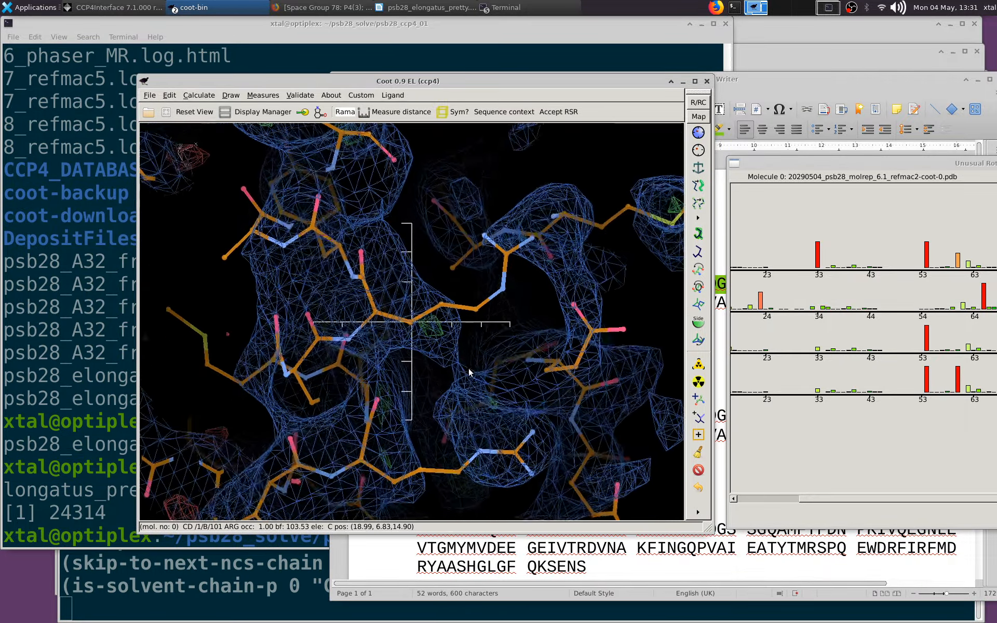
{"action": "left_click_drag", "start_coordinate": [459, 365], "coordinate": [371, 315]}
{"action": "scroll", "coordinate": [446, 300], "scroll_direction": "up", "scroll_amount": 4}
{"action": "key", "text": "o"}
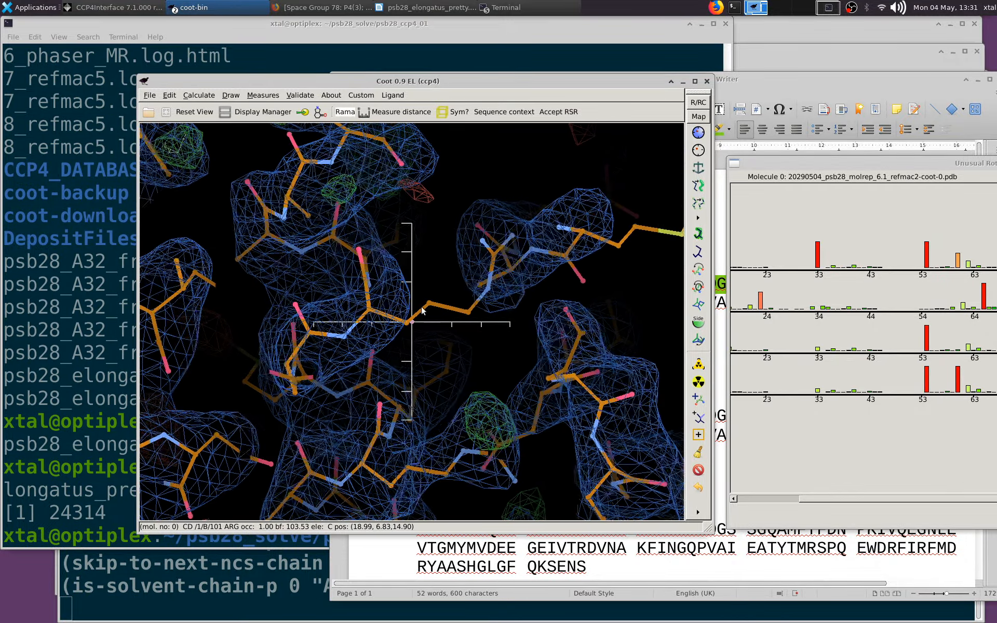
{"action": "left_click_drag", "start_coordinate": [518, 325], "coordinate": [382, 421]}
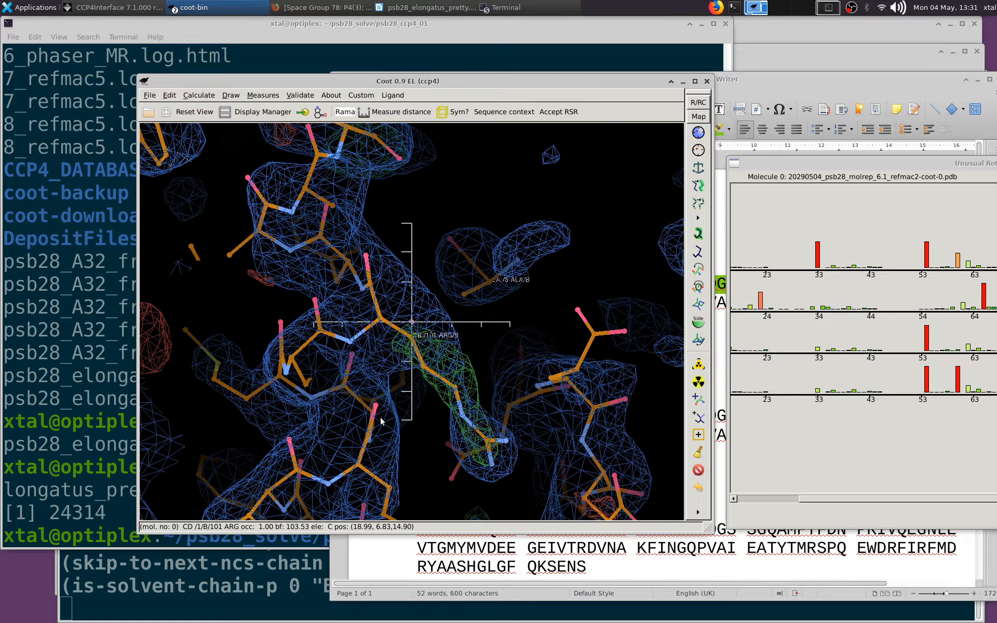
Inspect Arg 97 of chain B, and try to copy the whole NCS chain with A as the master chain
{"action": "middle_click", "coordinate": [361, 463]}
{"action": "left_click_drag", "start_coordinate": [411, 289], "coordinate": [518, 306]}
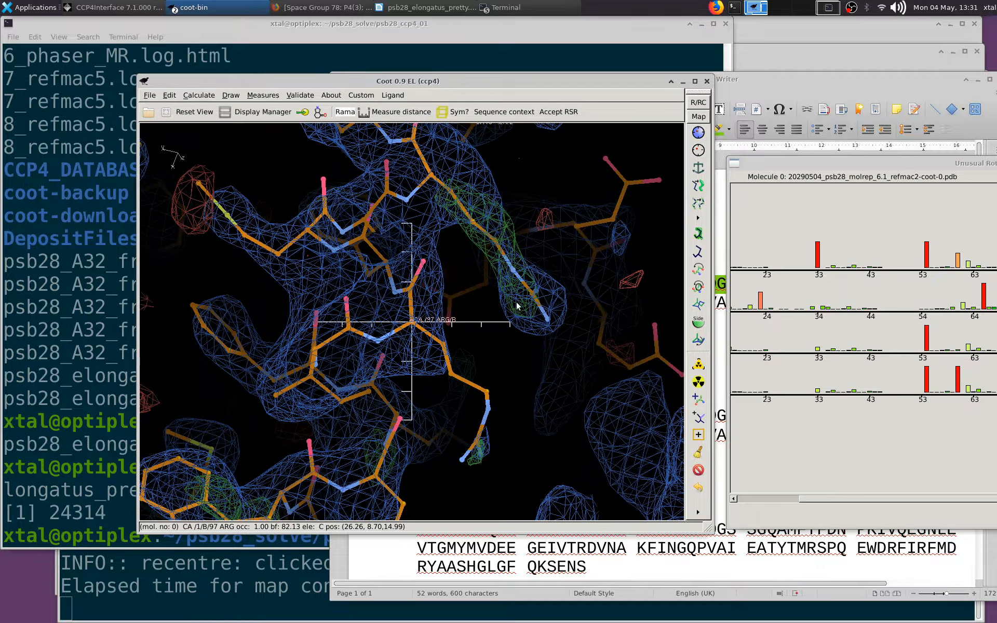
{"action": "left_click_drag", "start_coordinate": [807, 499], "coordinate": [725, 474]}
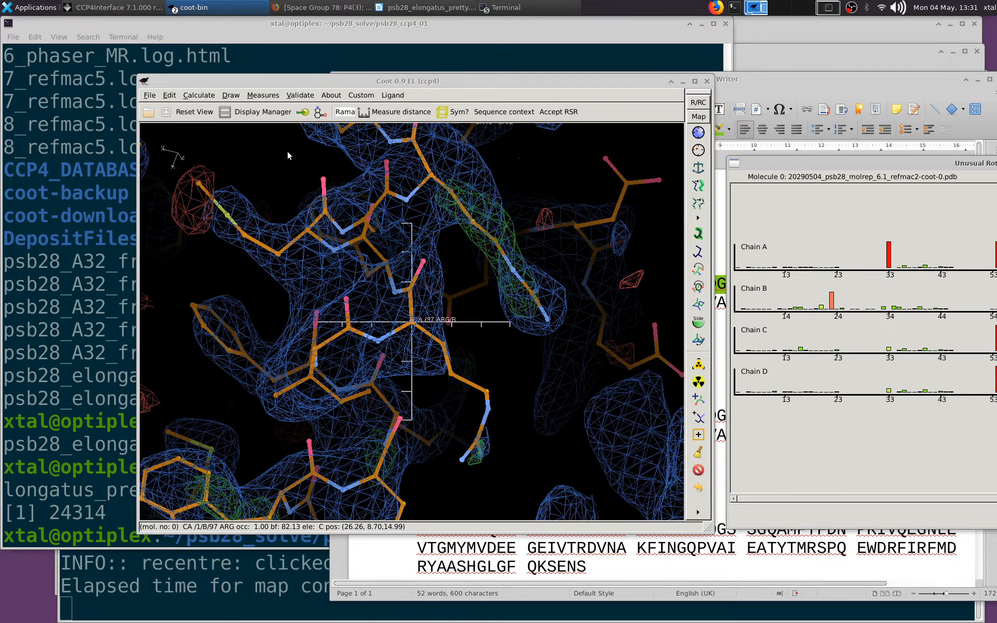
{"action": "left_click_drag", "start_coordinate": [265, 229], "coordinate": [180, 166]}
{"action": "left_click", "coordinate": [194, 96]}
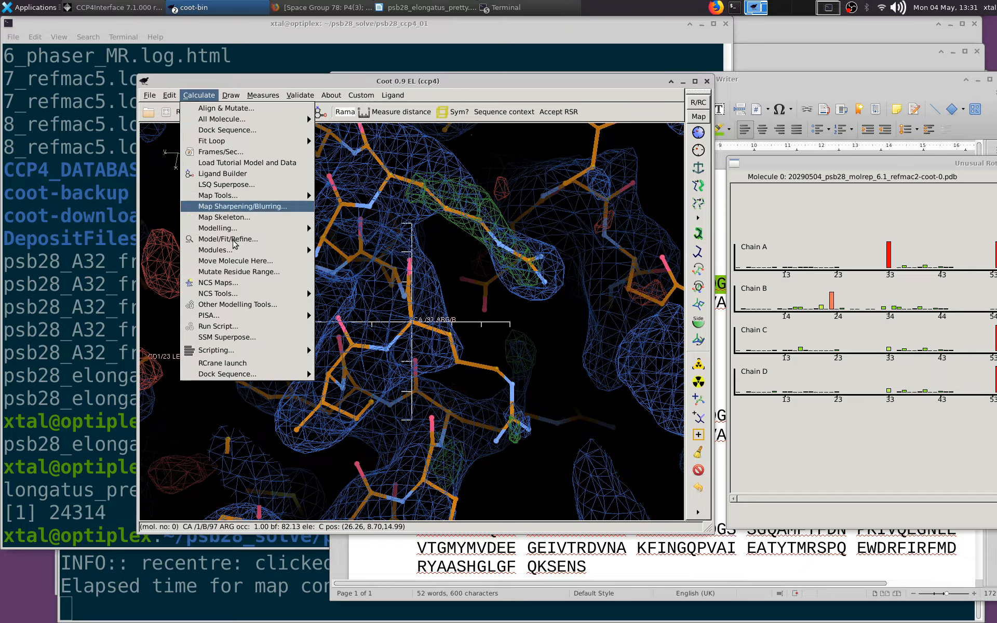
{"action": "mouse_move", "coordinate": [297, 297]}
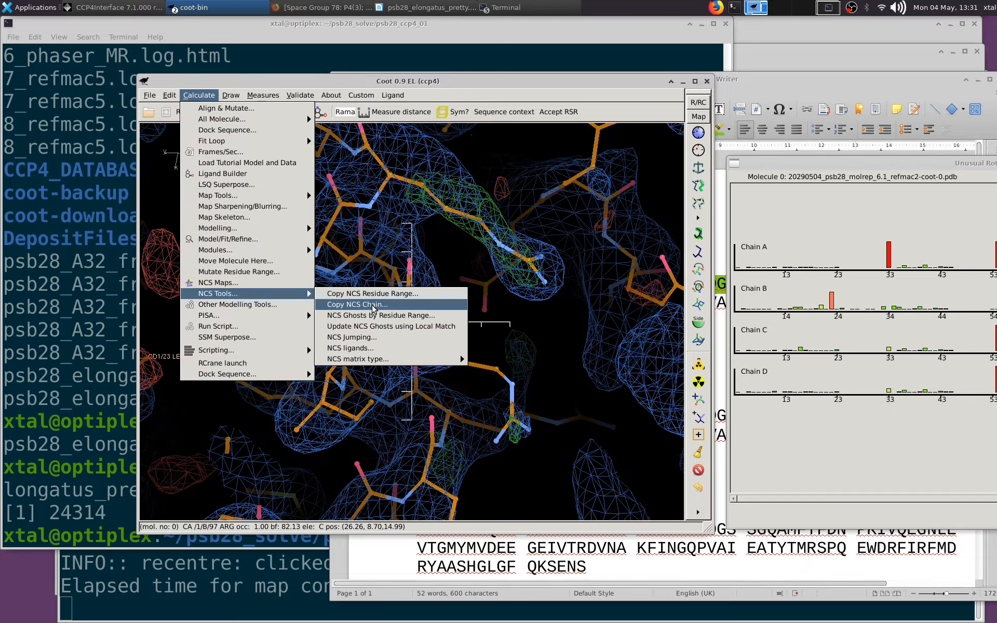
{"action": "left_click", "coordinate": [373, 306]}
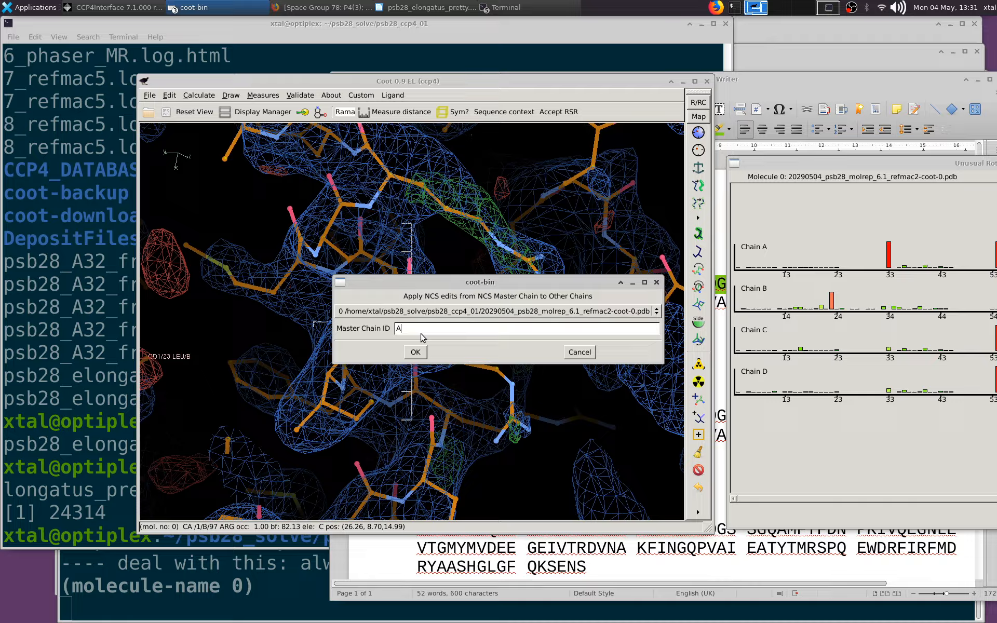
{"action": "left_click", "coordinate": [419, 351]}
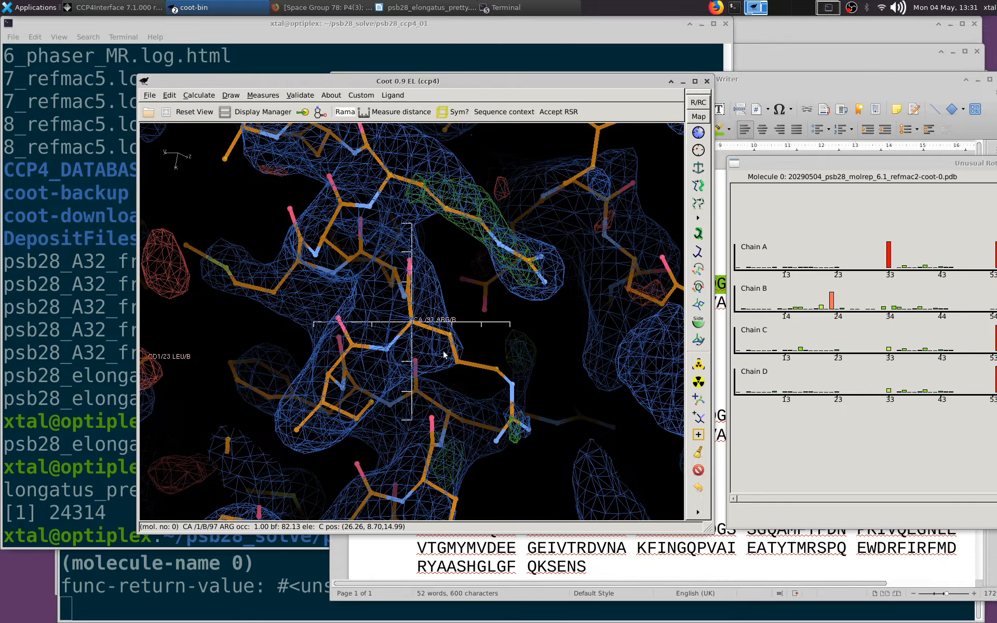
Examine the rebuilt loop around Arg 25 of chain B and the corresponding gap near Gly 32 in the other NCS chains
{"action": "right_click_drag", "start_coordinate": [482, 367], "coordinate": [480, 282]}
{"action": "mouse_move", "coordinate": [241, 413]}
{"action": "left_mouse_down"}
{"action": "mouse_move", "coordinate": [328, 331]}
{"action": "mouse_move", "coordinate": [265, 305]}
{"action": "mouse_move", "coordinate": [234, 418]}
{"action": "left_mouse_up"}
{"action": "middle_click", "coordinate": [262, 429]}
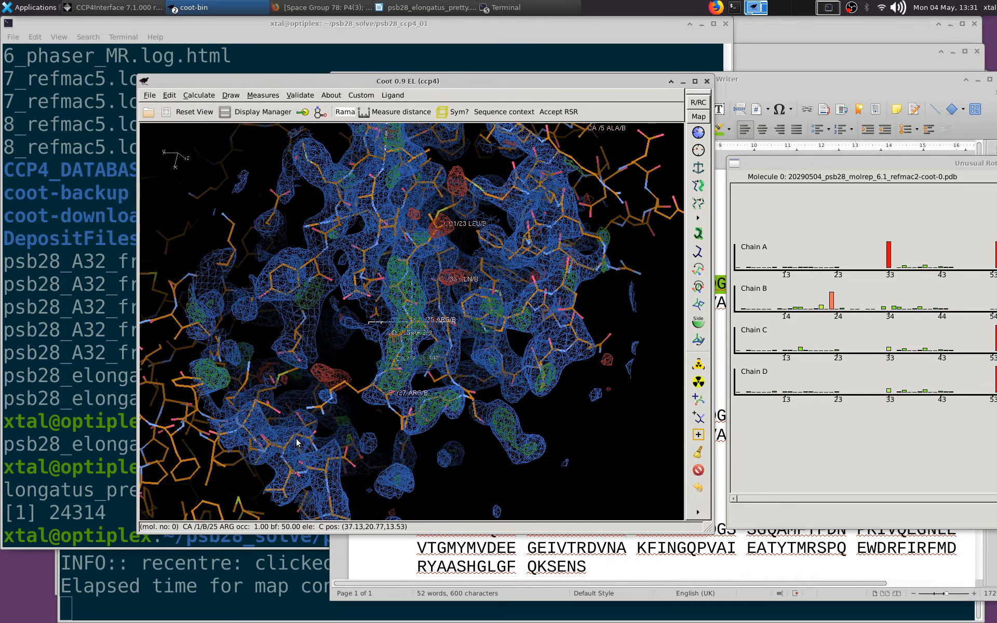
{"action": "left_click_drag", "start_coordinate": [298, 441], "coordinate": [478, 378]}
{"action": "right_click_drag", "start_coordinate": [478, 379], "coordinate": [345, 422]}
{"action": "left_click_drag", "start_coordinate": [345, 422], "coordinate": [456, 359]}
{"action": "key", "text": "o"}
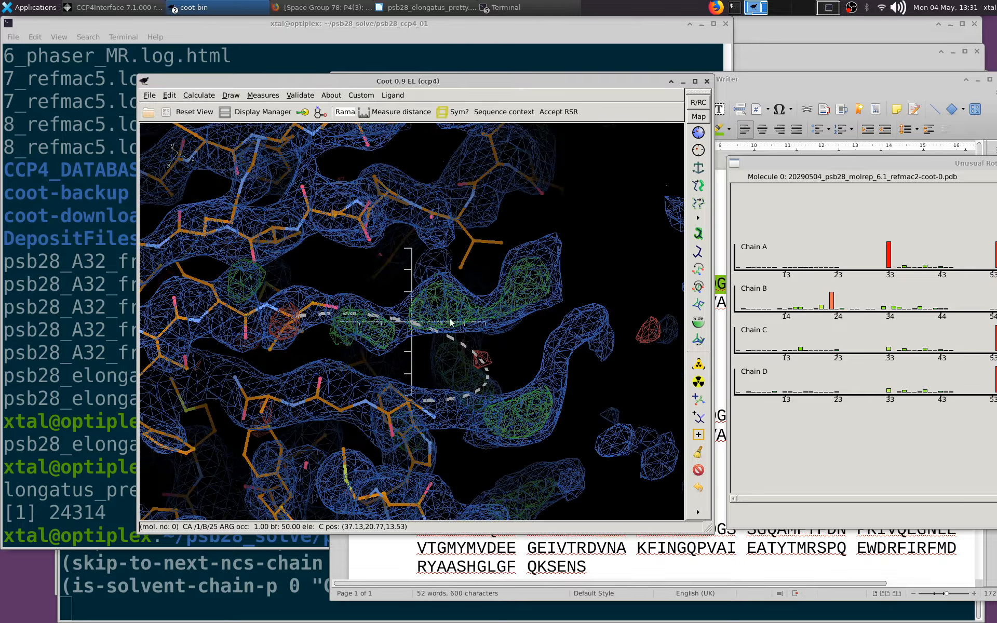
{"action": "left_click_drag", "start_coordinate": [382, 387], "coordinate": [435, 354]}
{"action": "middle_click", "coordinate": [414, 408]}
{"action": "left_click_drag", "start_coordinate": [416, 402], "coordinate": [435, 298]}
{"action": "key", "text": "o"}
{"action": "key", "text": "o"}
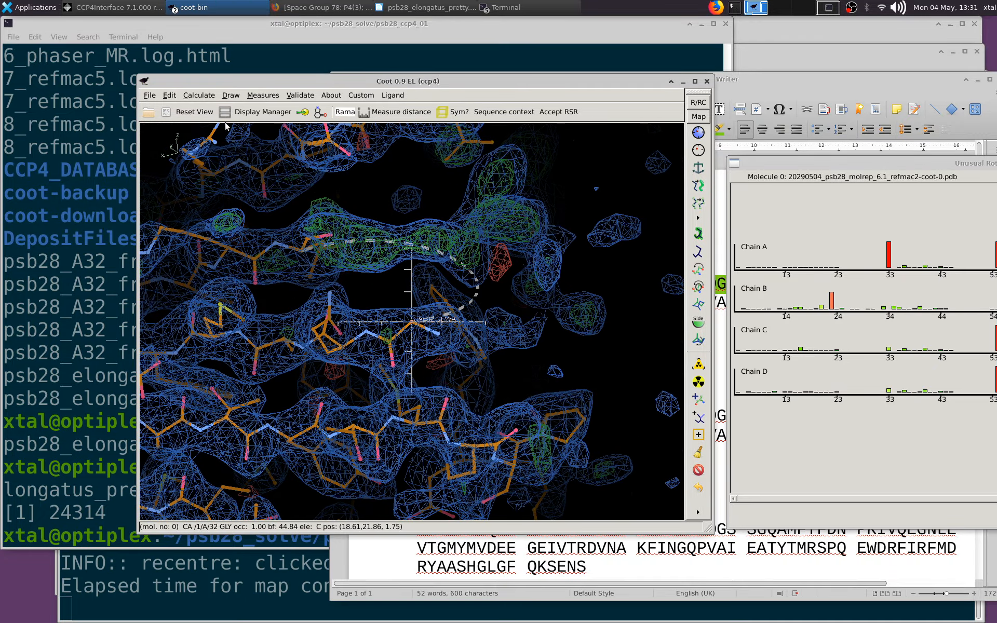
Try to copy the whole NCS chain to the other chains with B as the master chain
{"action": "left_click", "coordinate": [199, 95]}
{"action": "mouse_move", "coordinate": [273, 294]}
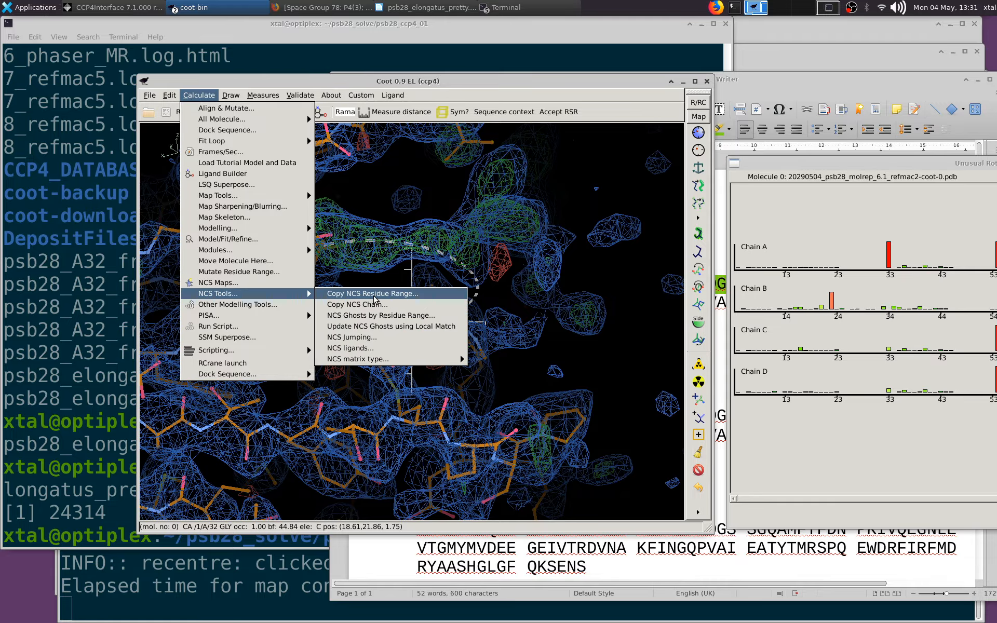
{"action": "left_click", "coordinate": [379, 305]}
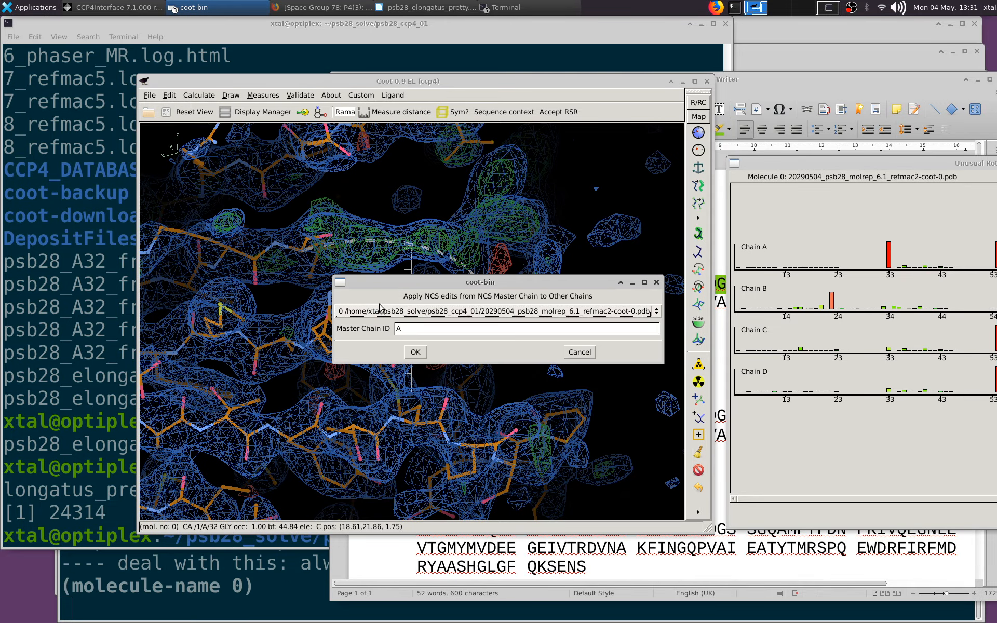
{"action": "type", "text": "B"}
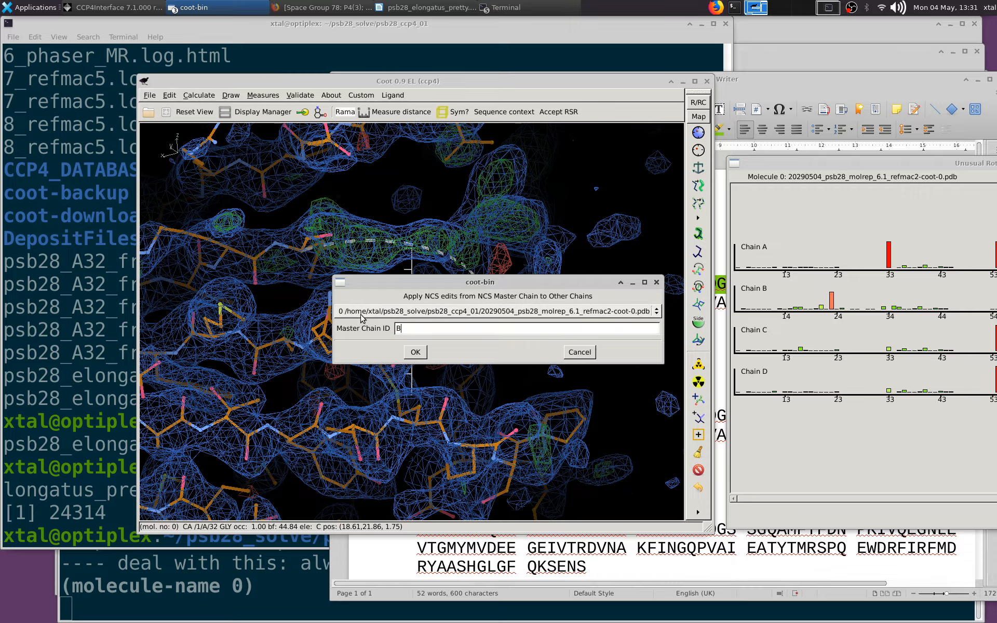
{"action": "left_click", "coordinate": [419, 353]}
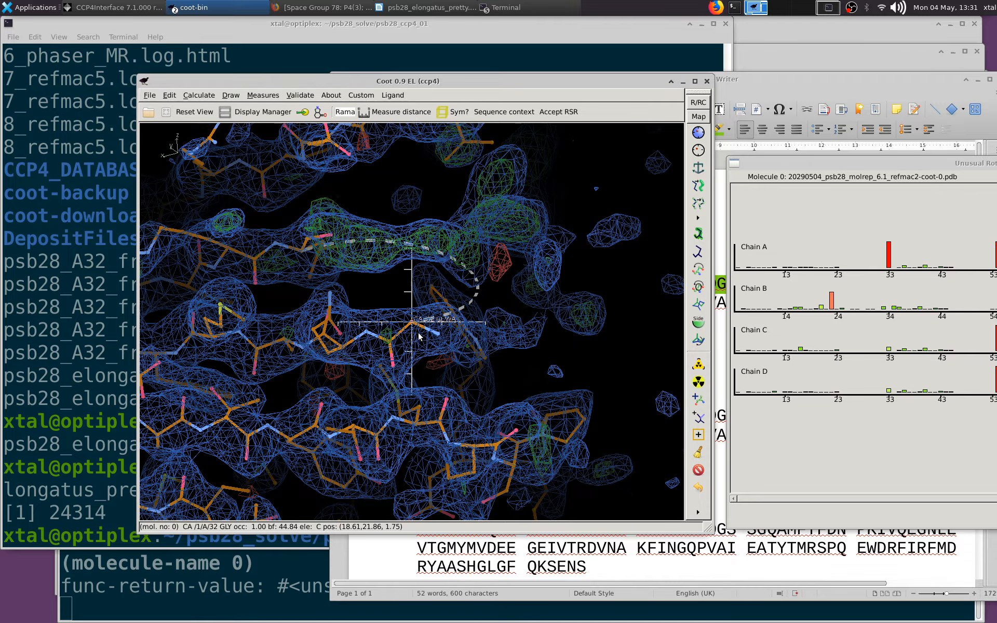
Check the terminal output for the outcome of the NCS chain copy, and return to the Coot model window
{"action": "left_click", "coordinate": [241, 618]}
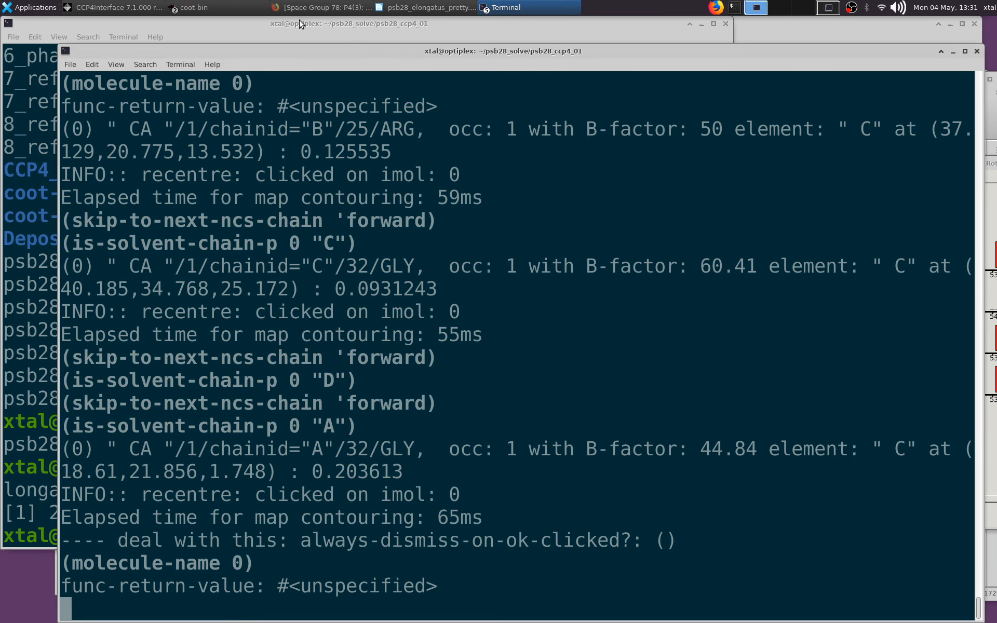
{"action": "left_click", "coordinate": [431, 7]}
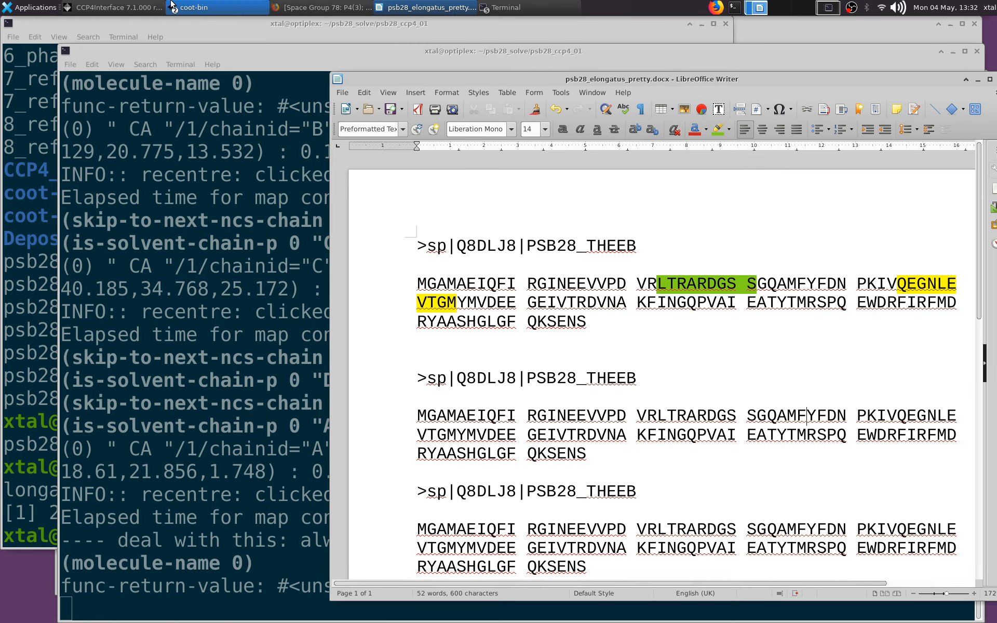
{"action": "left_click", "coordinate": [114, 7]}
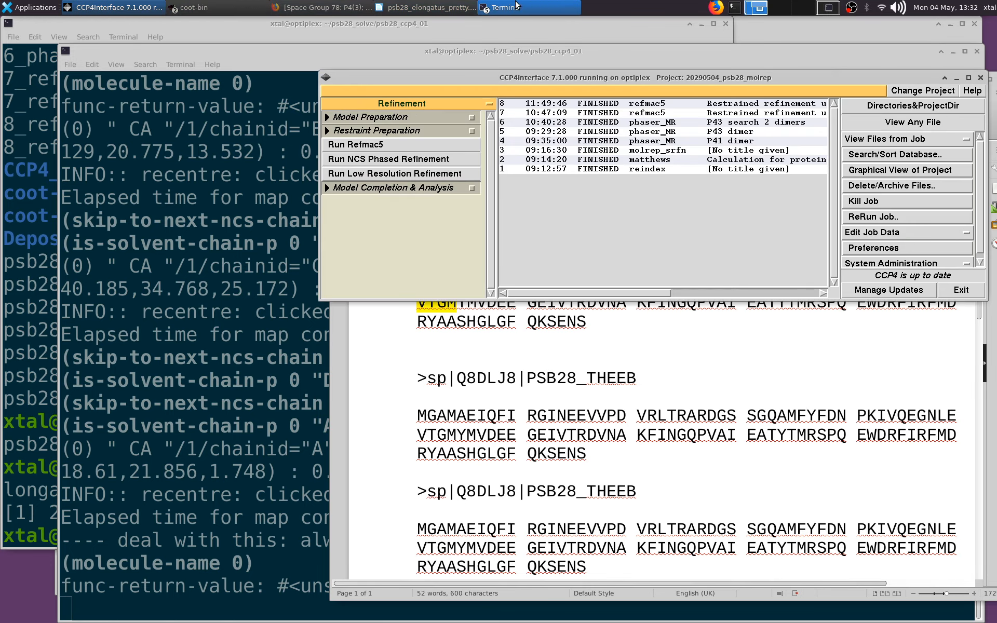
{"action": "left_click", "coordinate": [244, 6]}
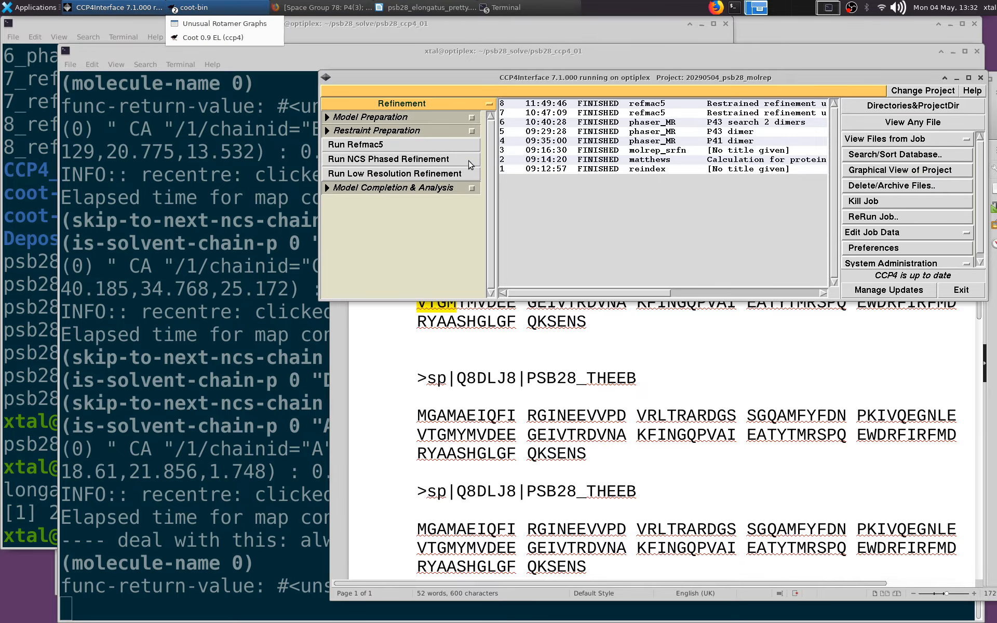
{"action": "left_click", "coordinate": [218, 36]}
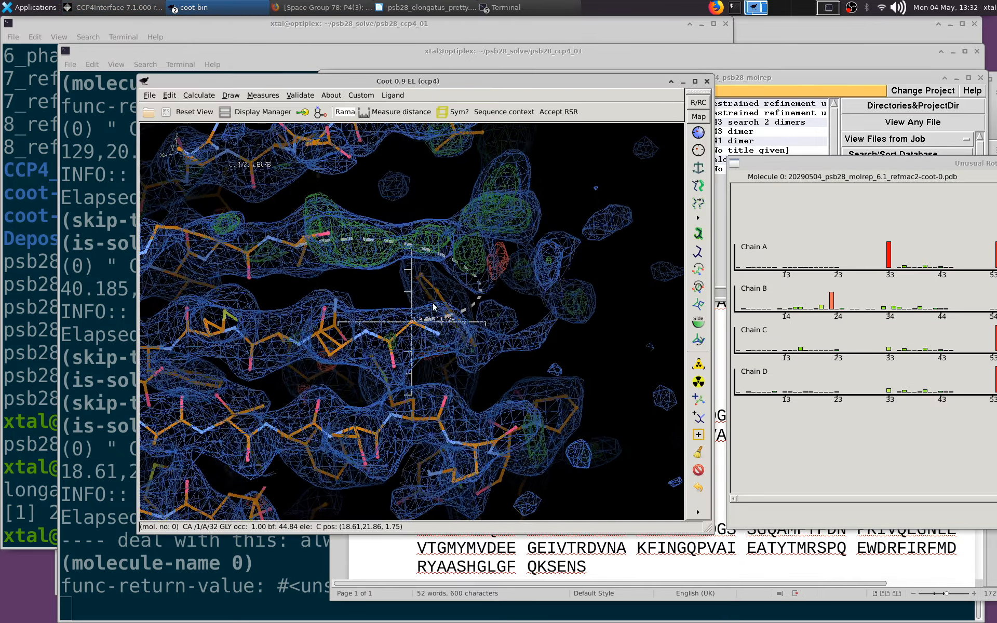
Inspect the gap before Gly 32 of chain A, and show an enlarged sequence view of the refmac2 model
{"action": "left_click_drag", "start_coordinate": [522, 317], "coordinate": [326, 319]}
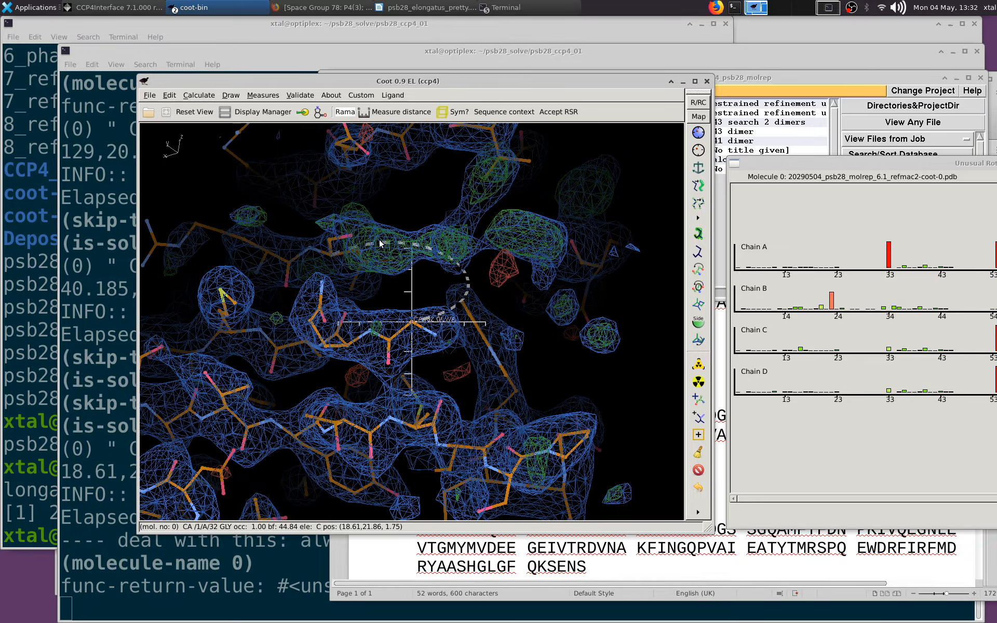
{"action": "left_click_drag", "start_coordinate": [459, 349], "coordinate": [356, 280]}
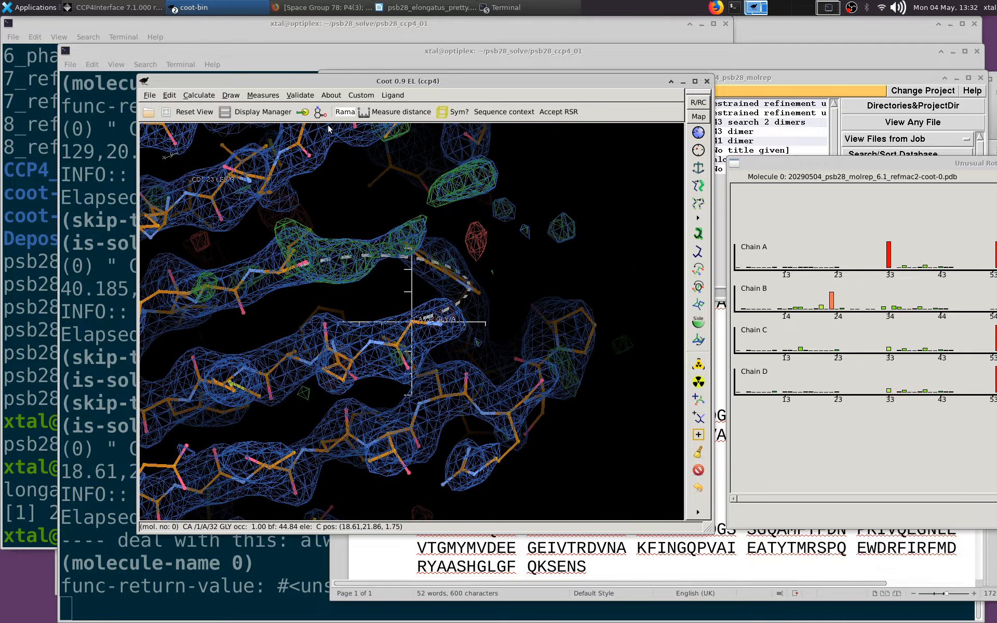
{"action": "left_click", "coordinate": [231, 95]}
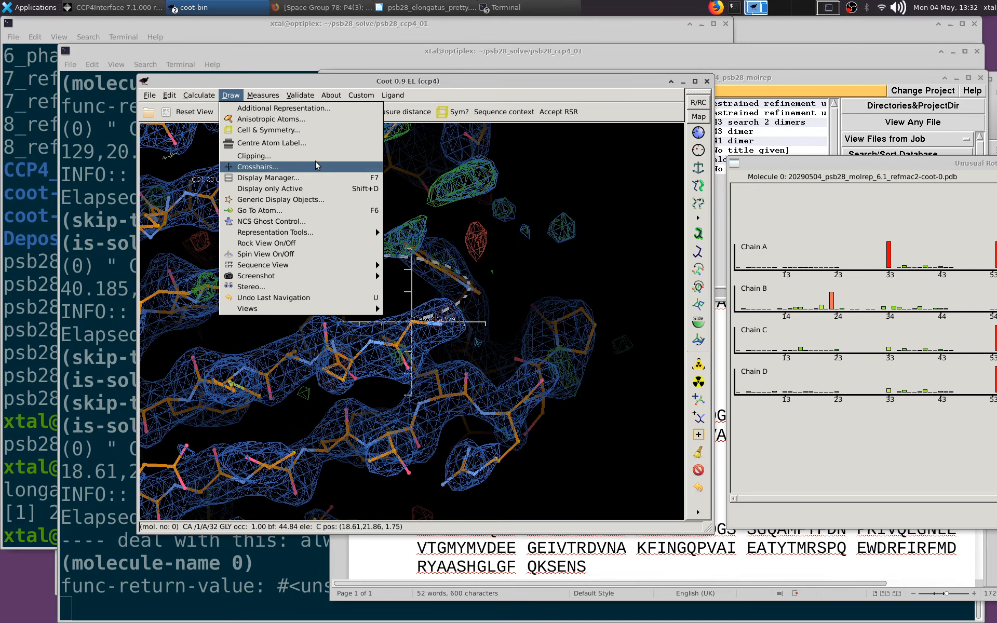
{"action": "mouse_move", "coordinate": [332, 265]}
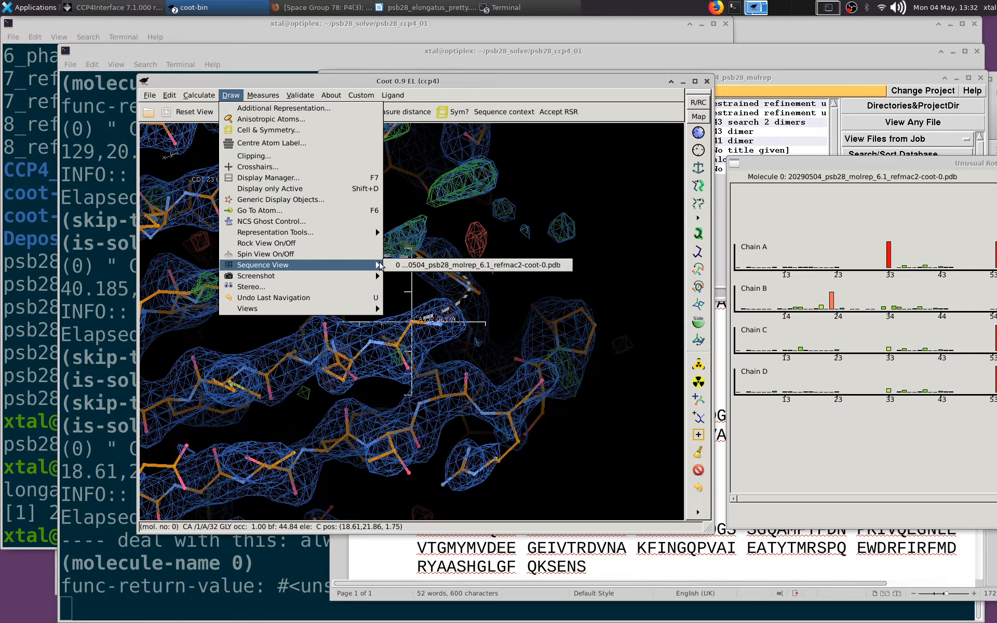
{"action": "left_click", "coordinate": [396, 264]}
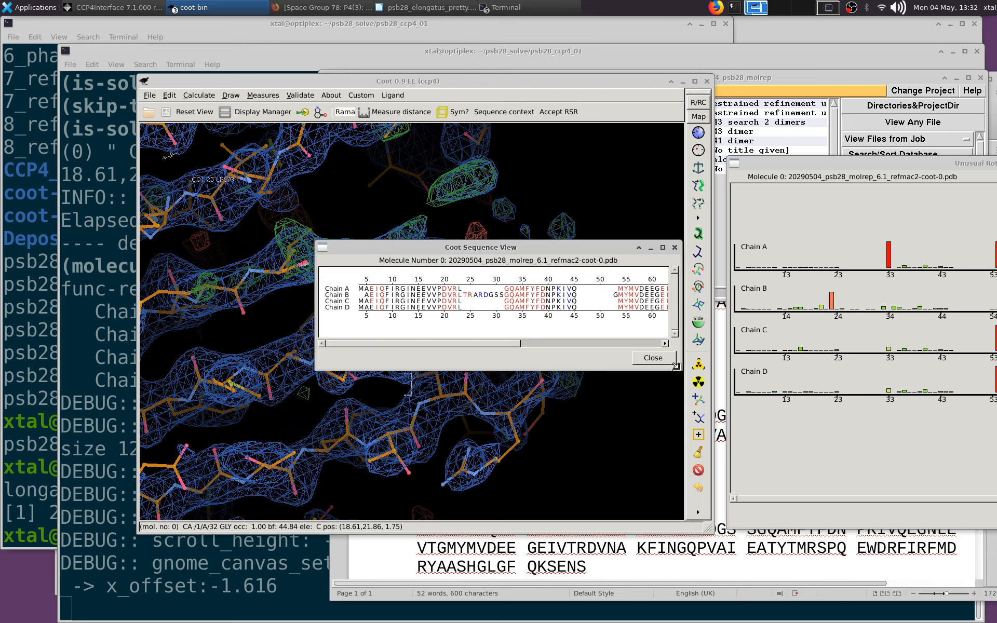
{"action": "left_click_drag", "start_coordinate": [676, 366], "coordinate": [954, 461]}
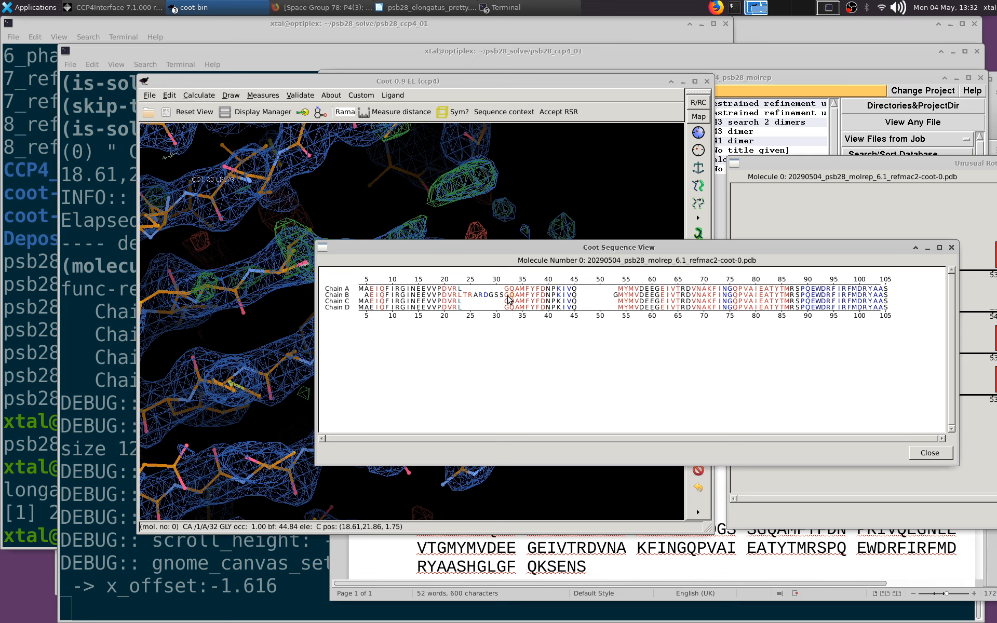
Locate the loop's boundary residues Leu 23 in chains A and B and Gly 32 in chain B via the sequence view, and close it
{"action": "left_click", "coordinate": [460, 292]}
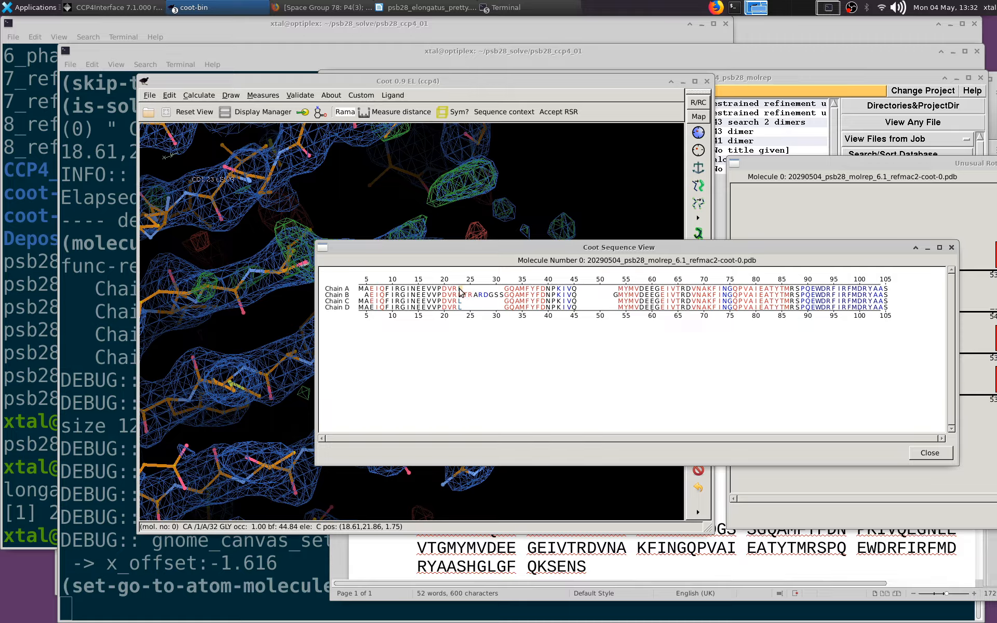
{"action": "left_click", "coordinate": [465, 291]}
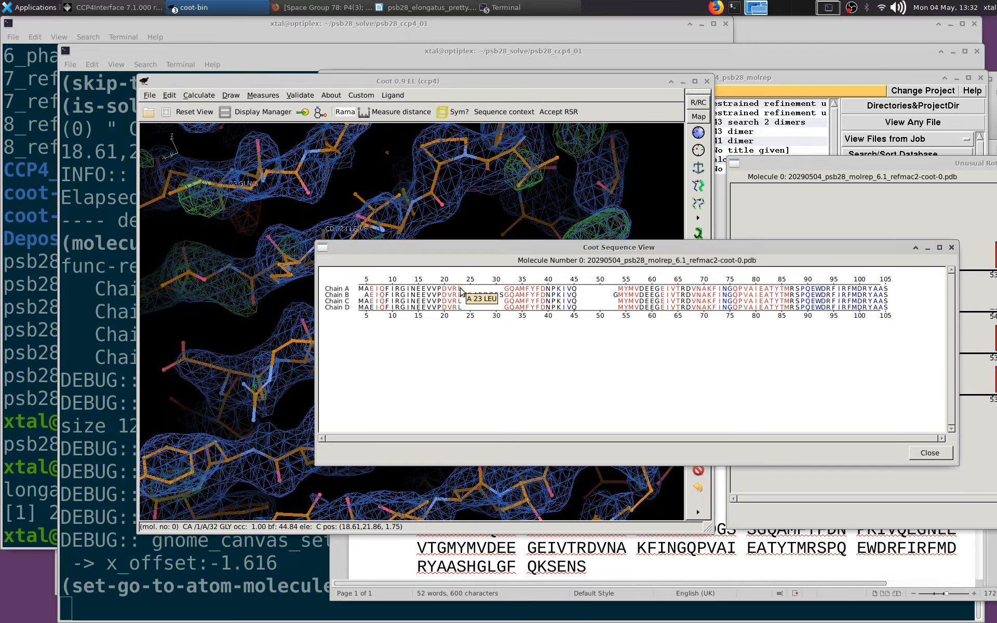
{"action": "left_click", "coordinate": [460, 288]}
{"action": "left_click", "coordinate": [460, 295]}
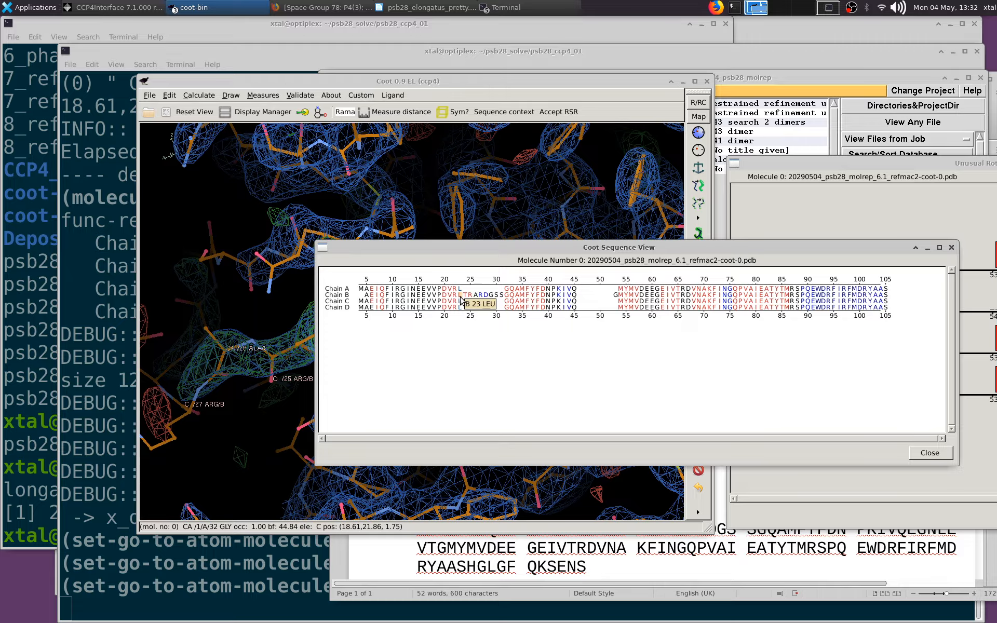
{"action": "left_click", "coordinate": [503, 296]}
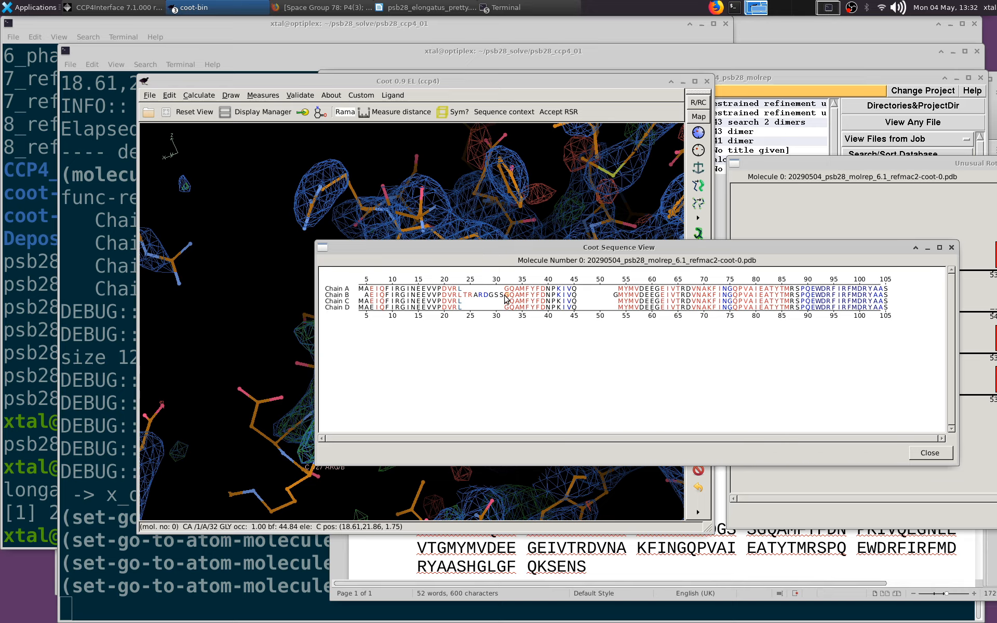
{"action": "left_click", "coordinate": [507, 296]}
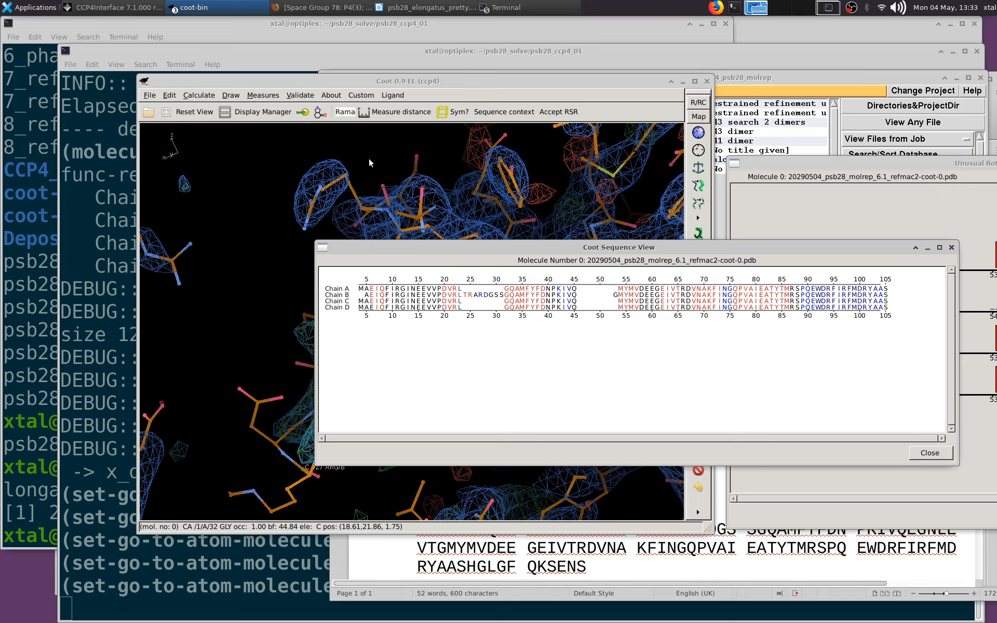
{"action": "left_click", "coordinate": [930, 453]}
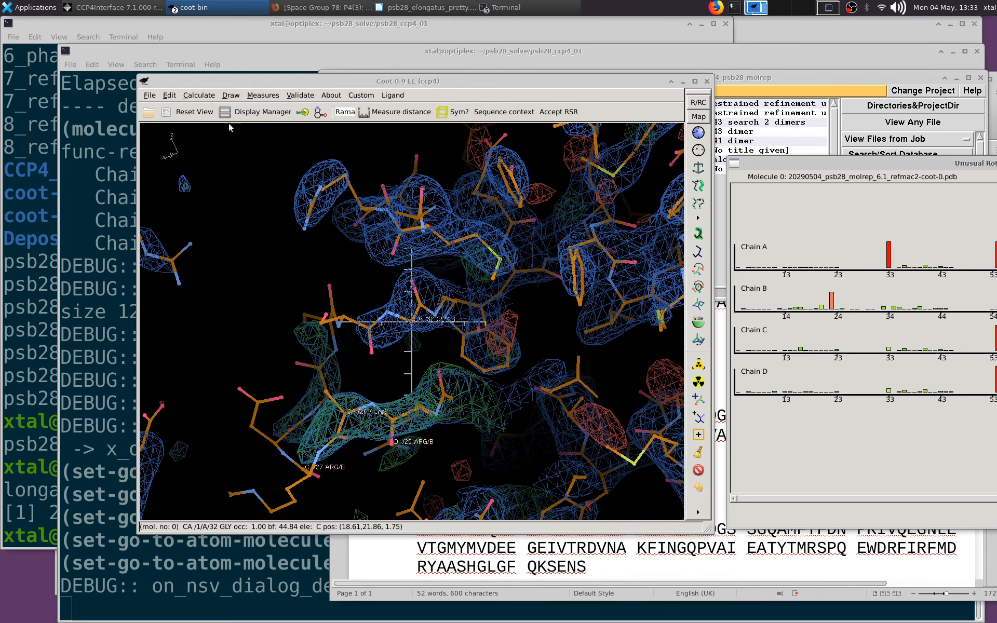
Copy NCS residue range 23 to 33 from master chain B to the other chains, and check the loop in chain A
{"action": "left_click", "coordinate": [198, 96]}
{"action": "mouse_move", "coordinate": [291, 293]}
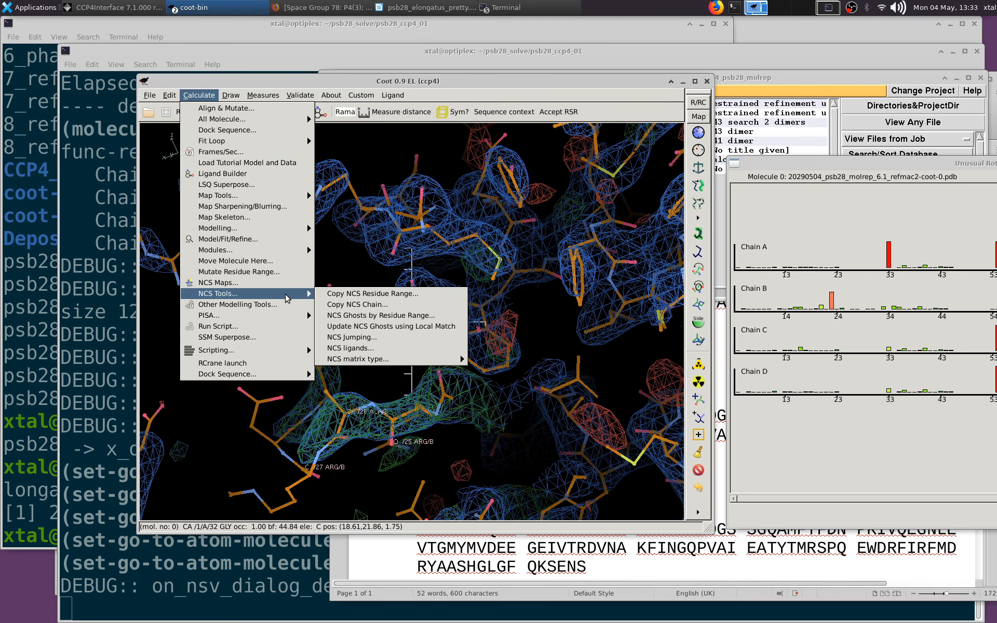
{"action": "left_click", "coordinate": [353, 294]}
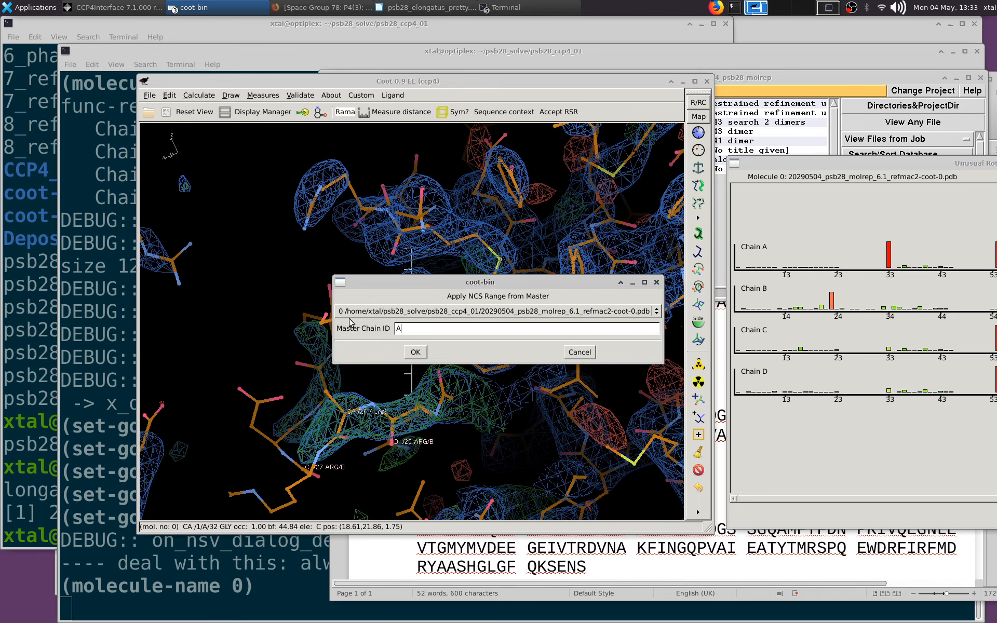
{"action": "left_click", "coordinate": [427, 353]}
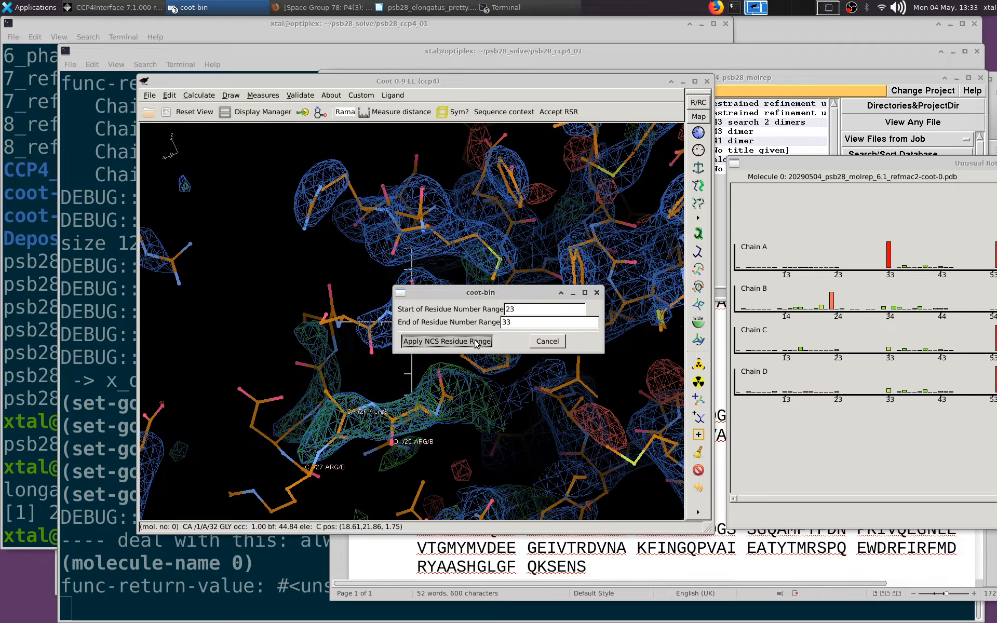
{"action": "left_click", "coordinate": [415, 341]}
{"action": "left_click_drag", "start_coordinate": [437, 401], "coordinate": [436, 375]}
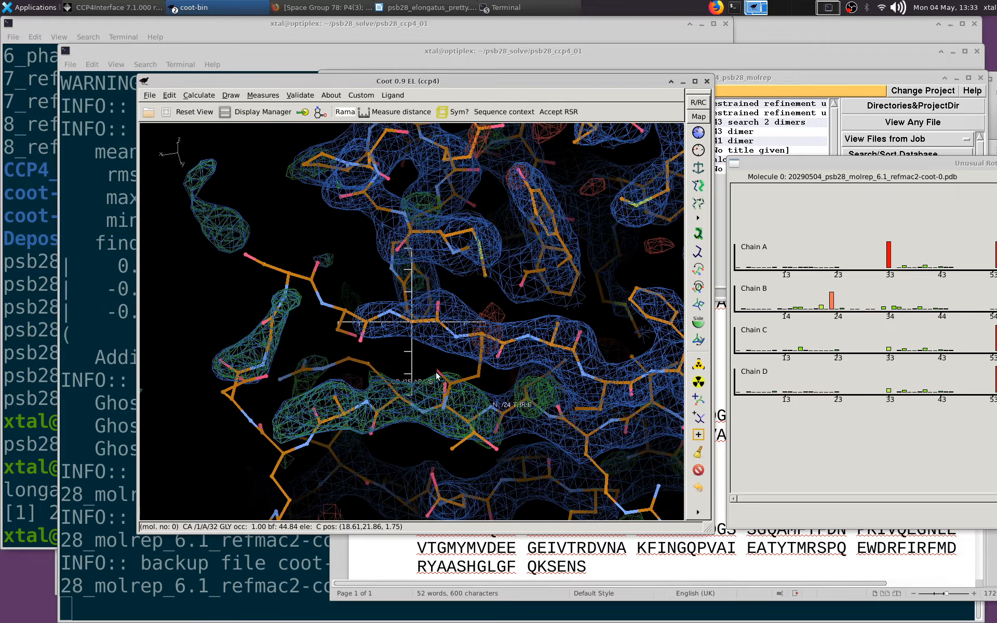
{"action": "key", "text": "o"}
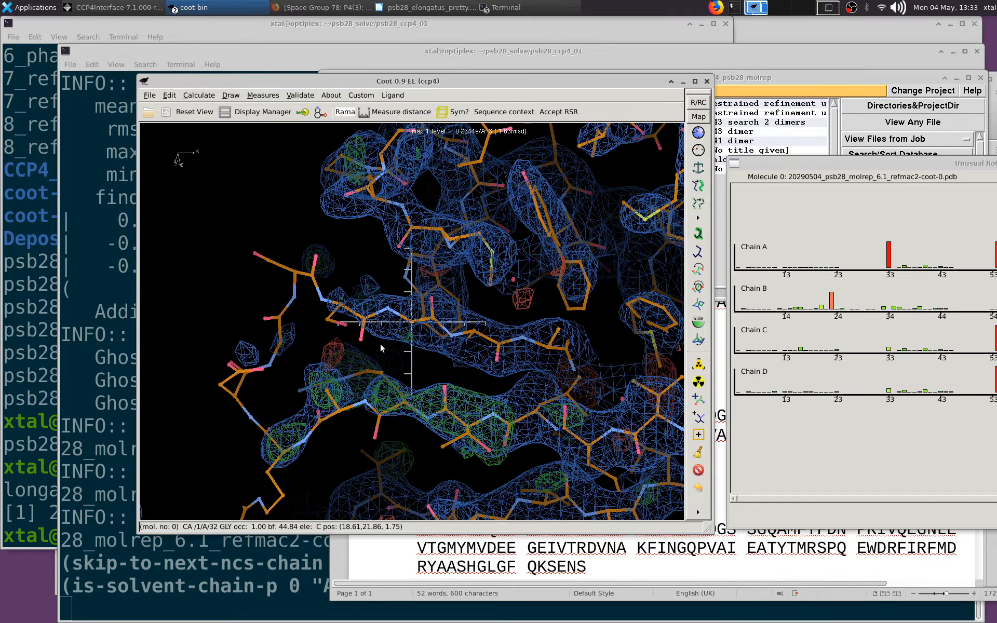
Examine the copied loop's density around Arg 25 in chain A and in the other NCS chains, ending at Asp 28 in chain D
{"action": "middle_click", "coordinate": [381, 412]}
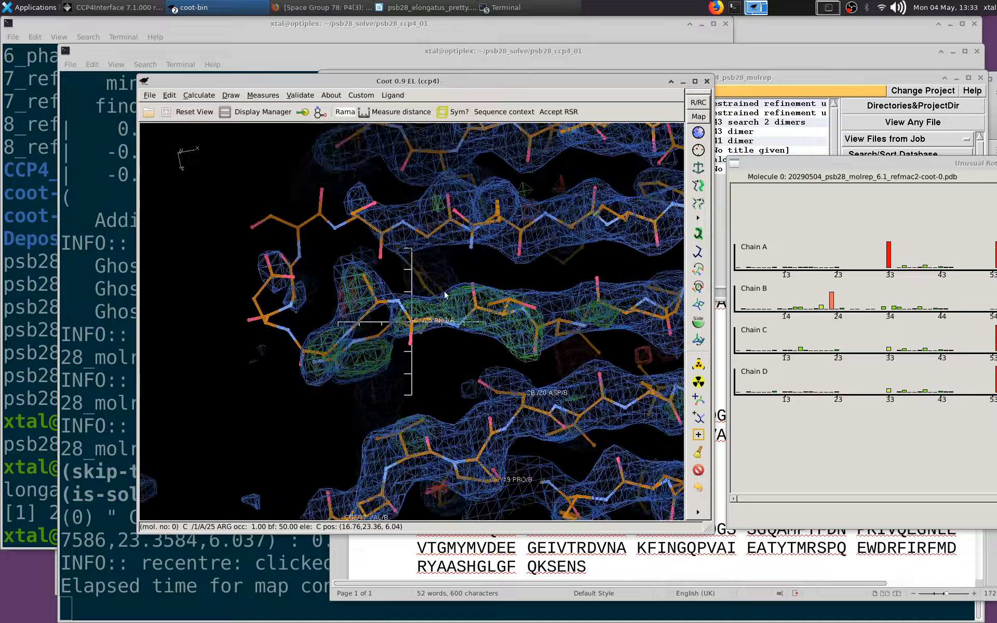
{"action": "left_click_drag", "start_coordinate": [373, 337], "coordinate": [401, 395]}
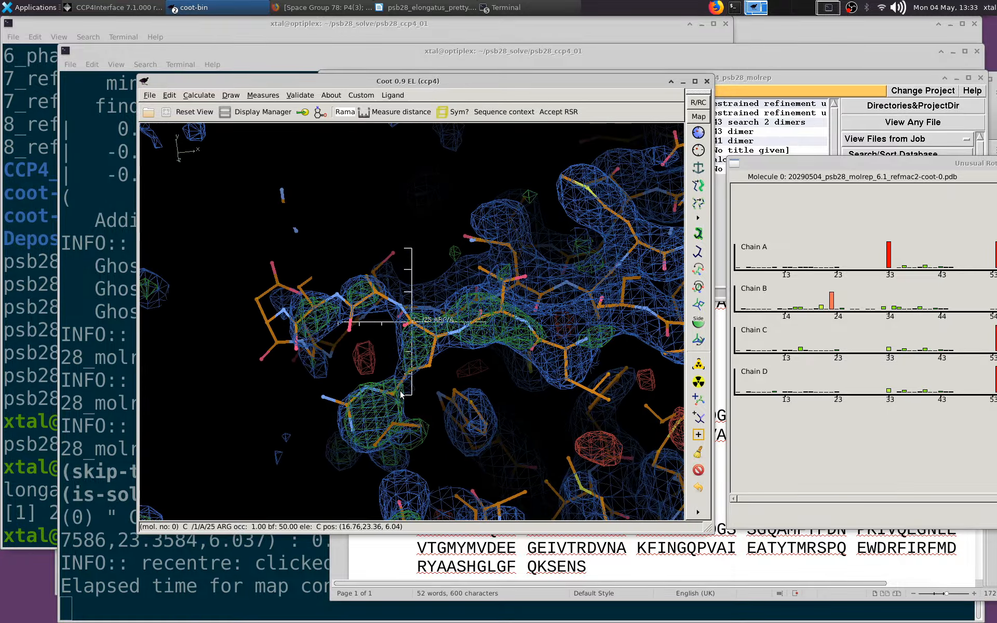
{"action": "middle_click", "coordinate": [392, 397]}
{"action": "mouse_move", "coordinate": [397, 336]}
{"action": "left_mouse_down"}
{"action": "mouse_move", "coordinate": [407, 282]}
{"action": "mouse_move", "coordinate": [399, 310]}
{"action": "mouse_move", "coordinate": [410, 322]}
{"action": "left_mouse_up"}
{"action": "left_click_drag", "start_coordinate": [500, 352], "coordinate": [361, 223]}
{"action": "middle_click", "coordinate": [306, 210]}
{"action": "key", "text": "o"}
{"action": "left_click_drag", "start_coordinate": [469, 229], "coordinate": [650, 400]}
{"action": "key", "text": "n"}
{"action": "key", "text": "n"}
{"action": "key", "text": "o"}
{"action": "scroll", "coordinate": [432, 277], "scroll_direction": "down", "scroll_amount": 4}
{"action": "middle_click", "coordinate": [427, 282]}
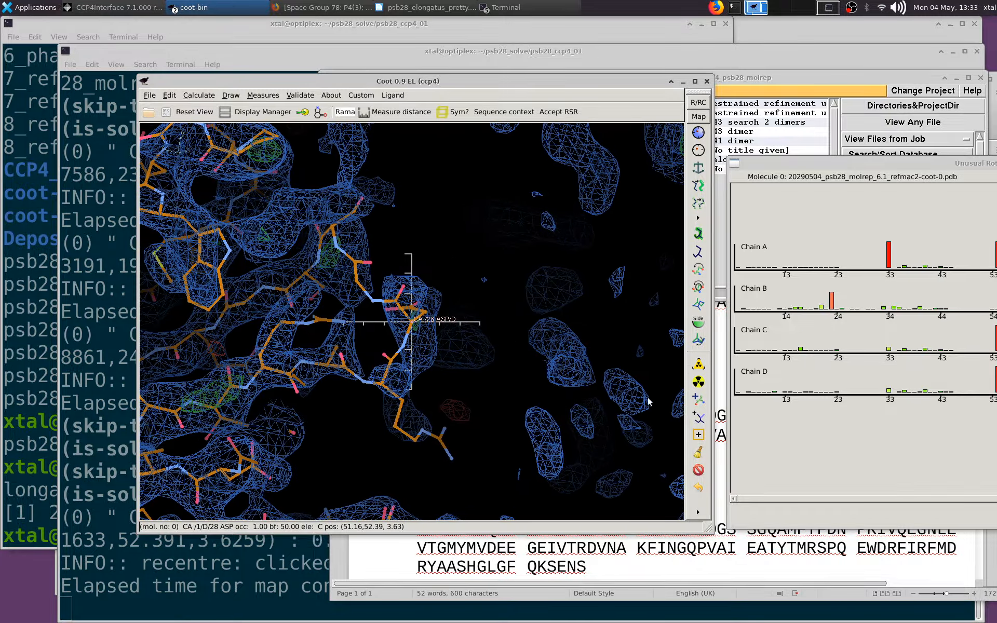
Delete the zone of copied loop residues around Asp 28 in chain D, with Ala 26 as one end of the zone
{"action": "left_click", "coordinate": [698, 470]}
{"action": "left_click", "coordinate": [218, 261]}
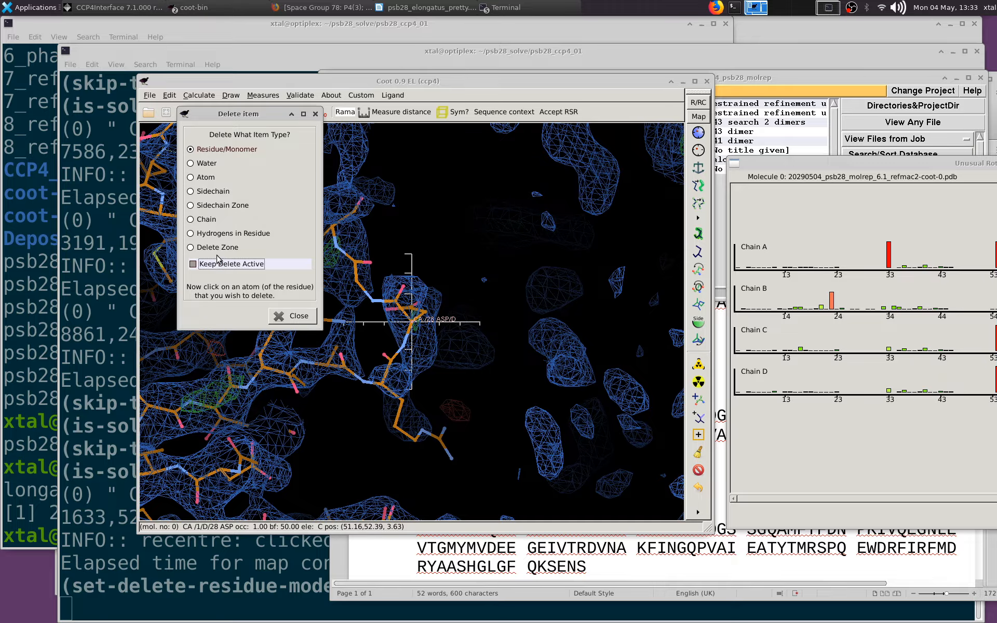
{"action": "left_click", "coordinate": [200, 263]}
{"action": "left_click", "coordinate": [201, 248]}
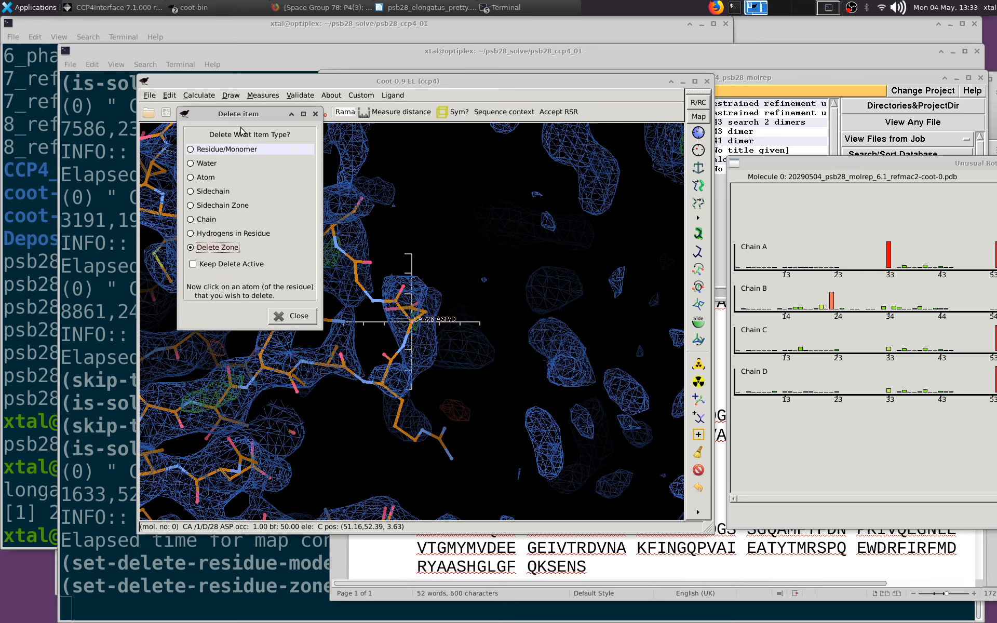
{"action": "left_click", "coordinate": [333, 234]}
{"action": "left_click", "coordinate": [344, 365]}
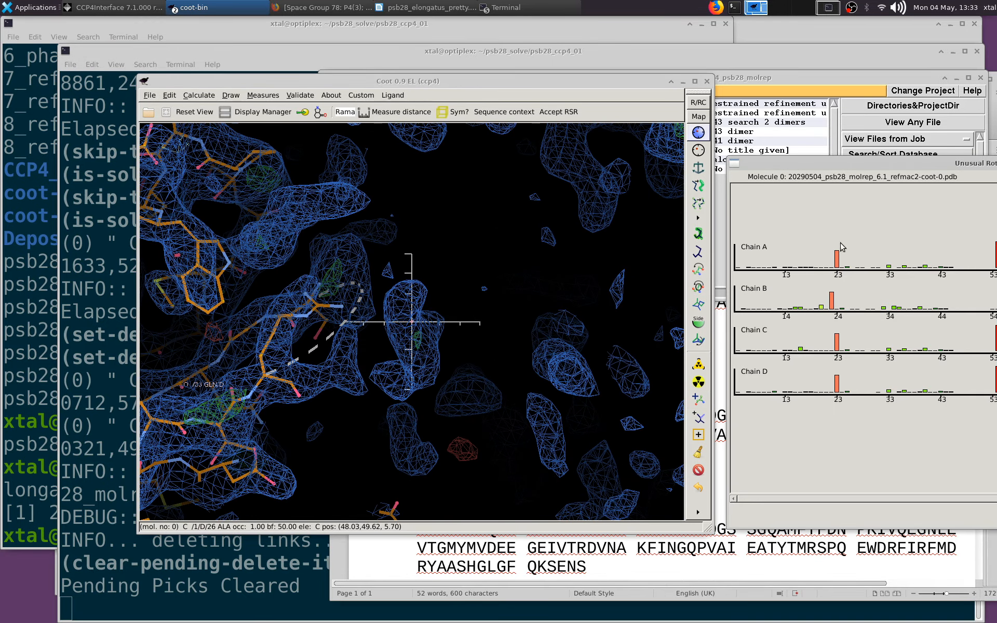
Close the rotamer analysis and save the model's coordinates as 20290504_psb28_molrep_6.1_refmac2-coot-1.pdb in the psb28_ccp4_01 folder
{"action": "left_click_drag", "start_coordinate": [816, 164], "coordinate": [377, 111]}
{"action": "left_click", "coordinate": [849, 464]}
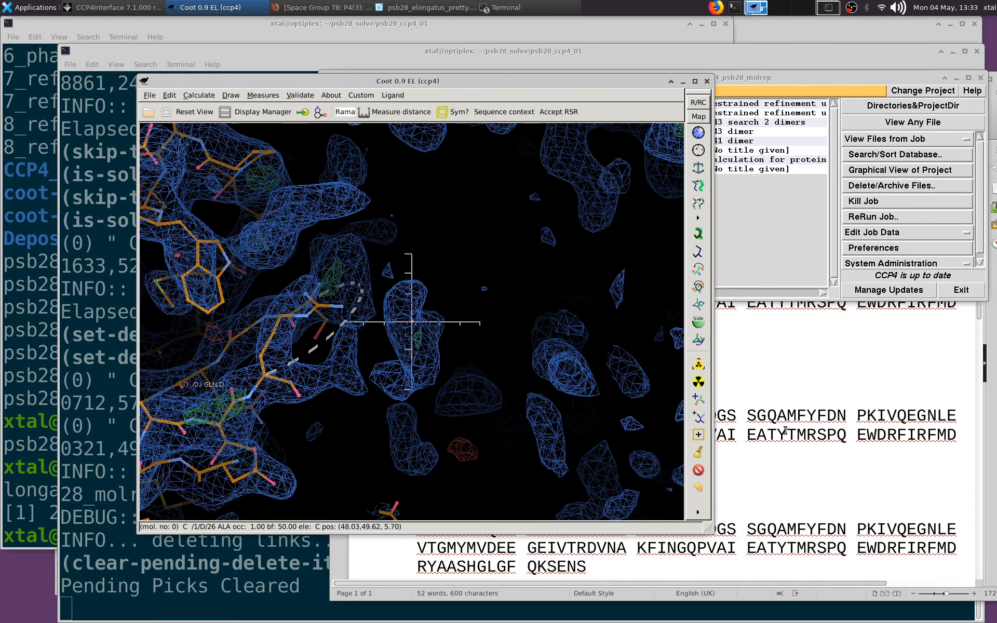
{"action": "left_click_drag", "start_coordinate": [468, 335], "coordinate": [263, 196]}
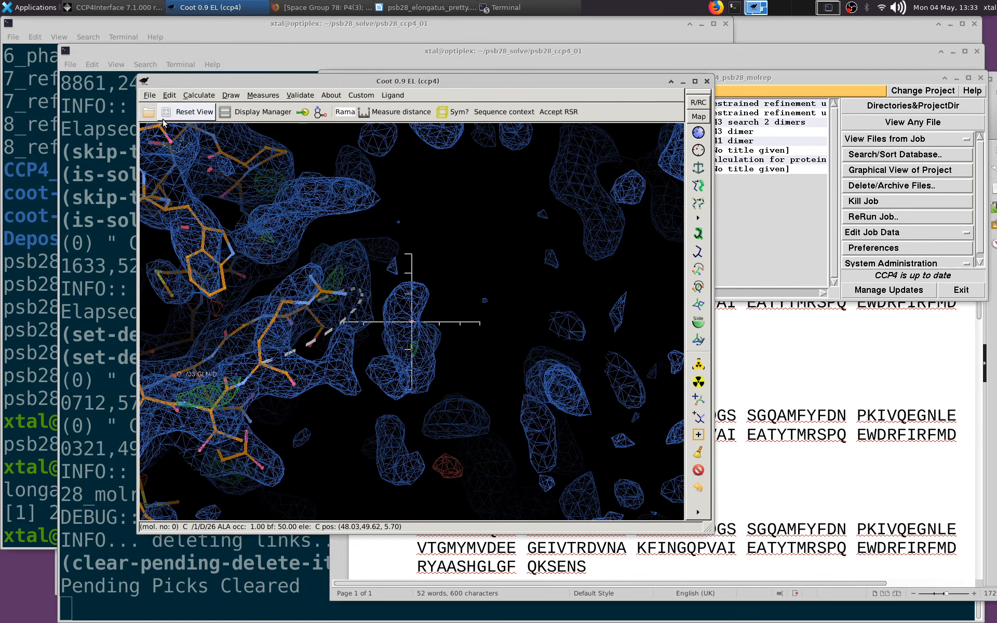
{"action": "left_click", "coordinate": [150, 95]}
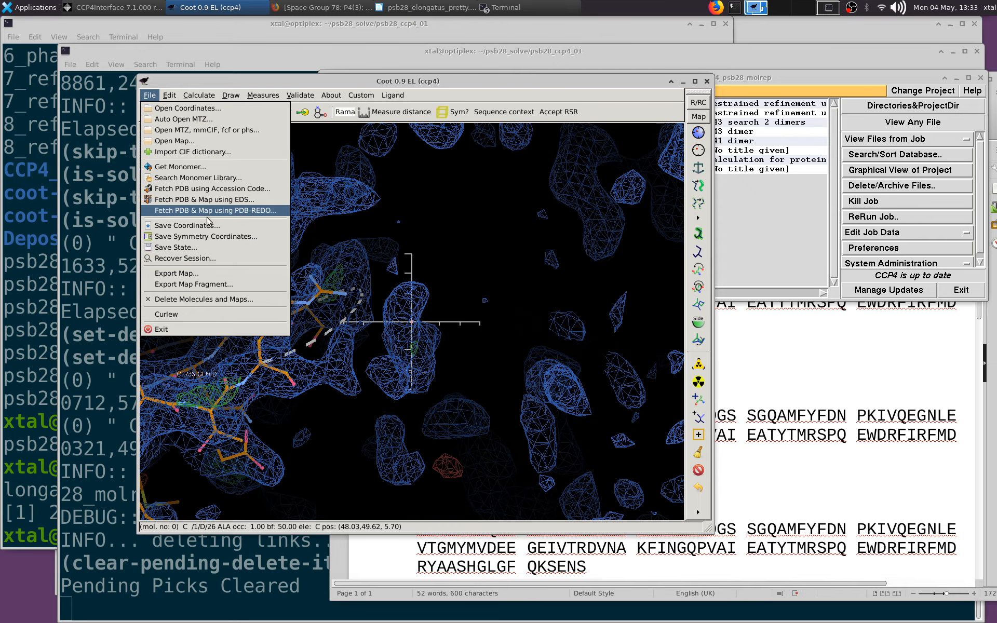
{"action": "left_click", "coordinate": [177, 223]}
{"action": "left_click", "coordinate": [490, 353]}
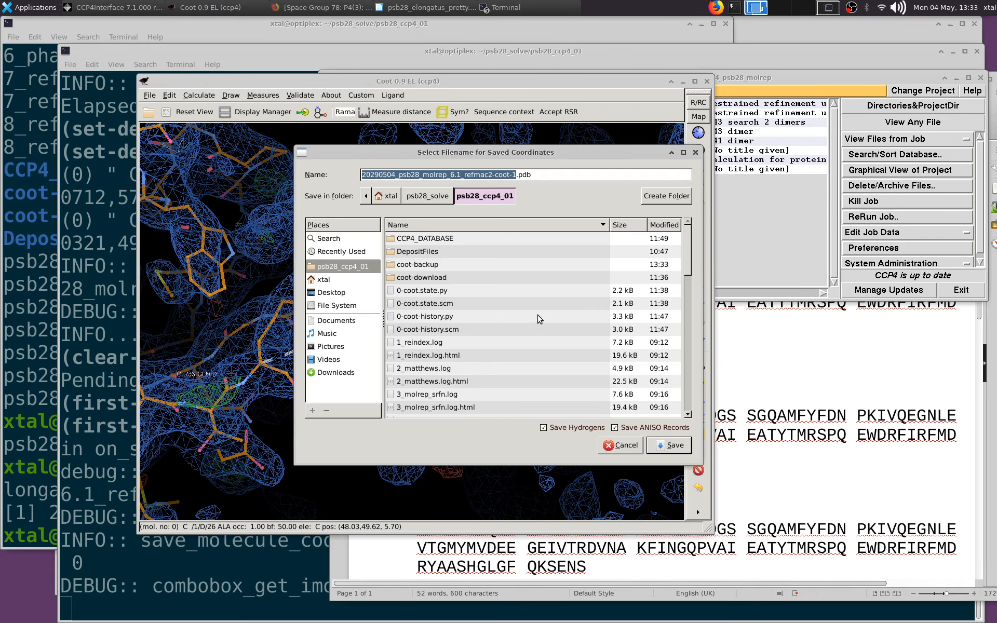
{"action": "left_click", "coordinate": [674, 446]}
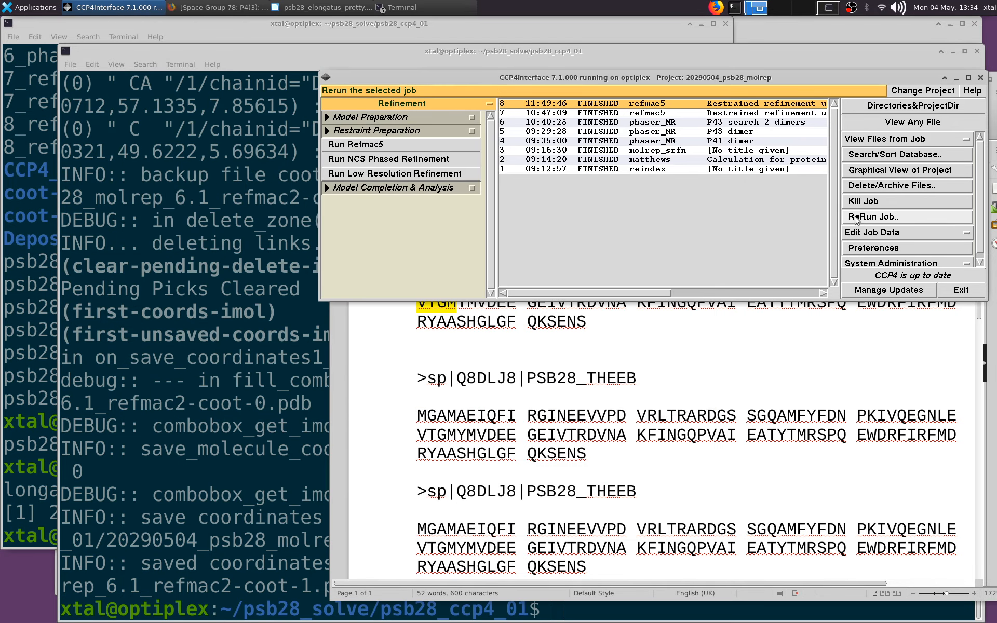
Set up a rerun of refmac5 job 8 with 20290504_psb28_molrep_6.1_refmac2-coot-1.pdb as input model and psb28_A32_free_P43_refmac3.mtz as output MTZ
{"action": "left_click", "coordinate": [877, 217]}
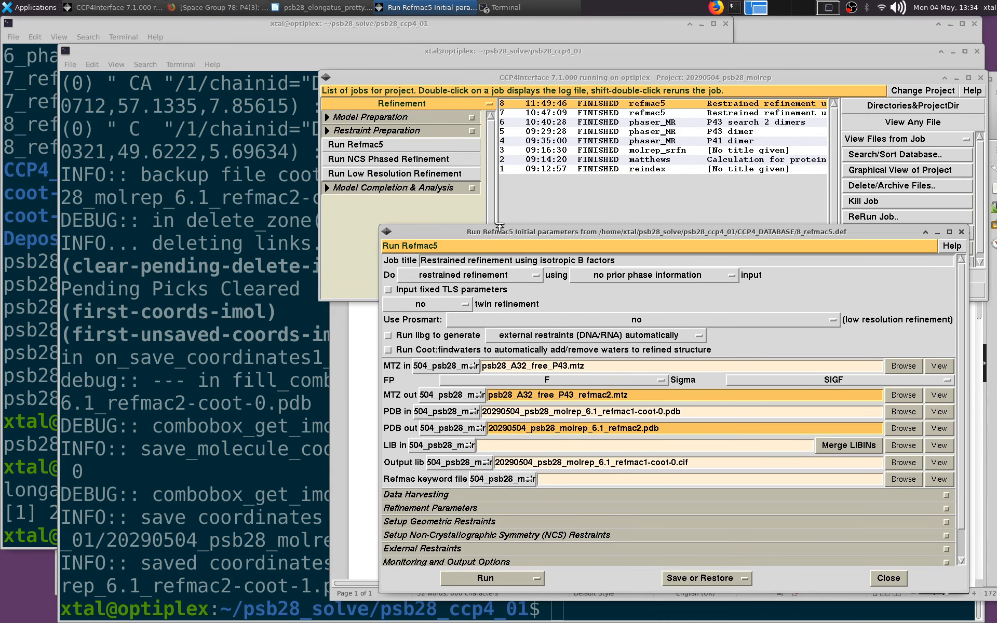
{"action": "left_click", "coordinate": [607, 395]}
{"action": "key", "text": "BackSpace"}
{"action": "type", "text": "3"}
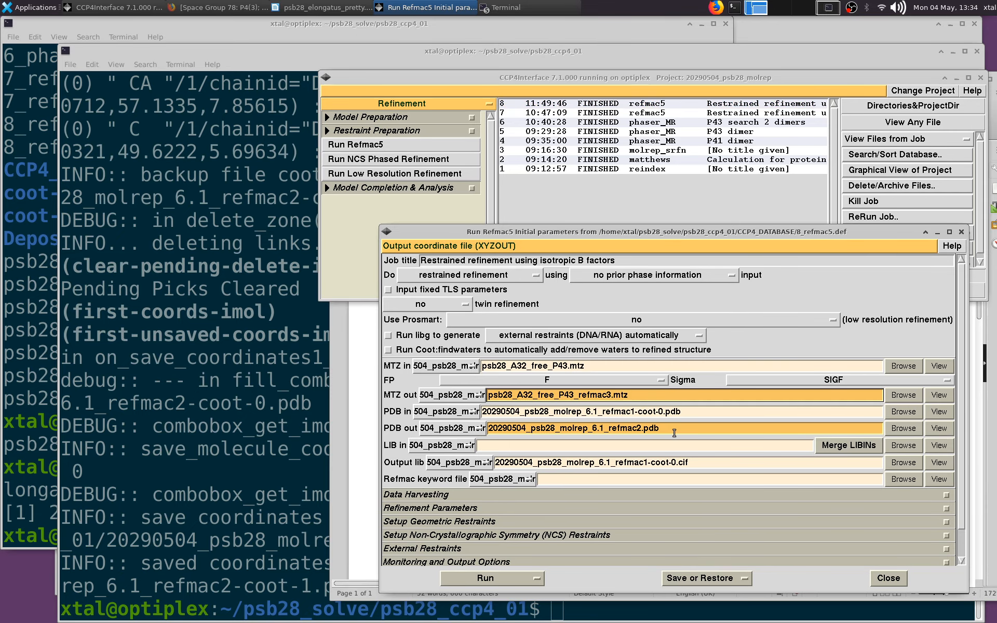
{"action": "left_click", "coordinate": [904, 411]}
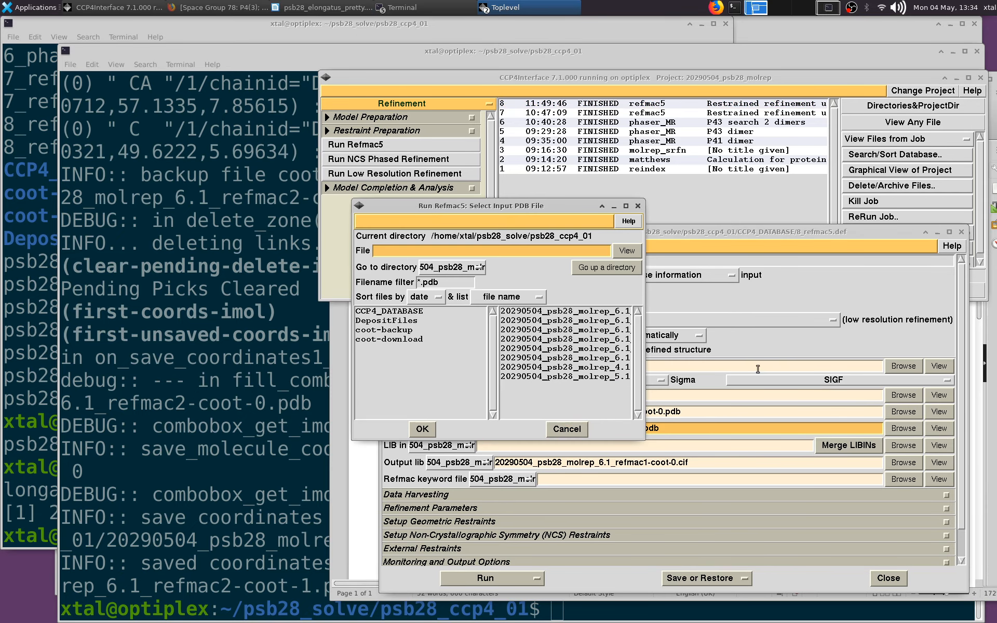
{"action": "left_click", "coordinate": [616, 311]}
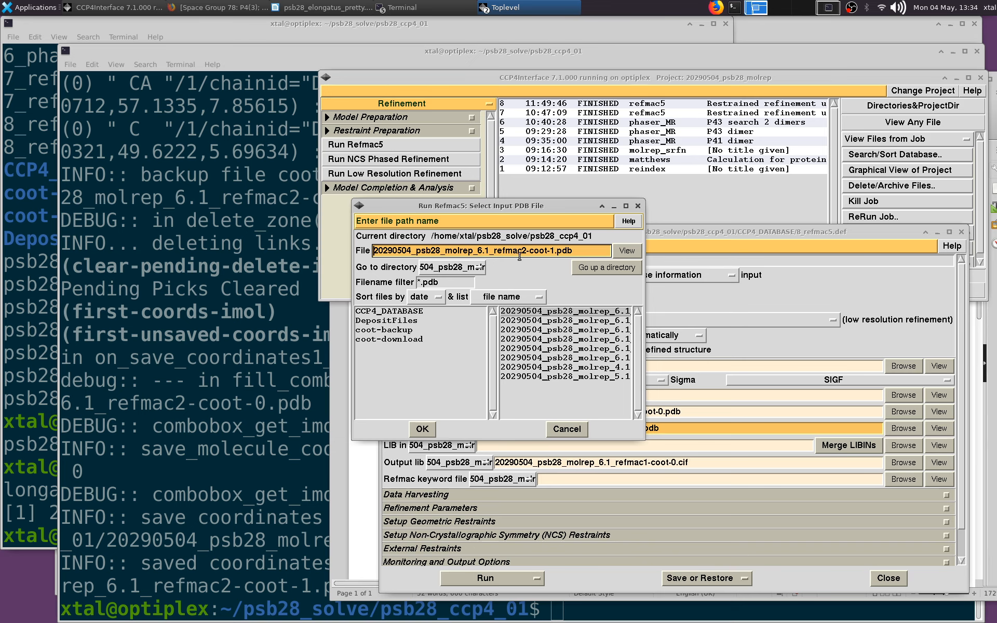
{"action": "left_click", "coordinate": [432, 428]}
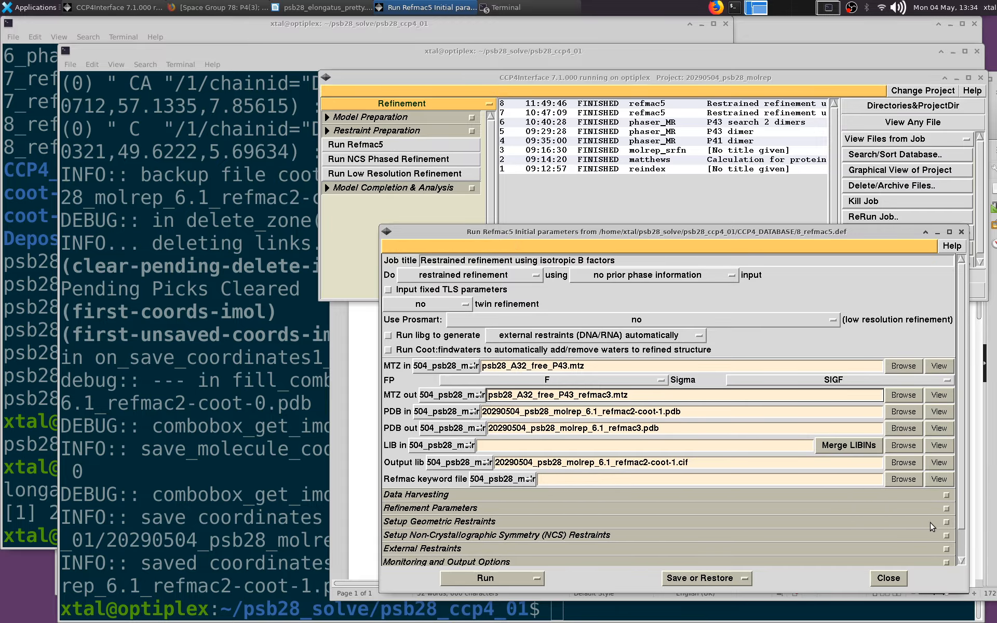
Check the NCS restraint and refinement settings, and run Refmac5 with 20 cycles and automatically generated local NCS restraints
{"action": "left_click", "coordinate": [946, 536]}
{"action": "scroll", "coordinate": [915, 507], "scroll_direction": "down", "scroll_amount": 2}
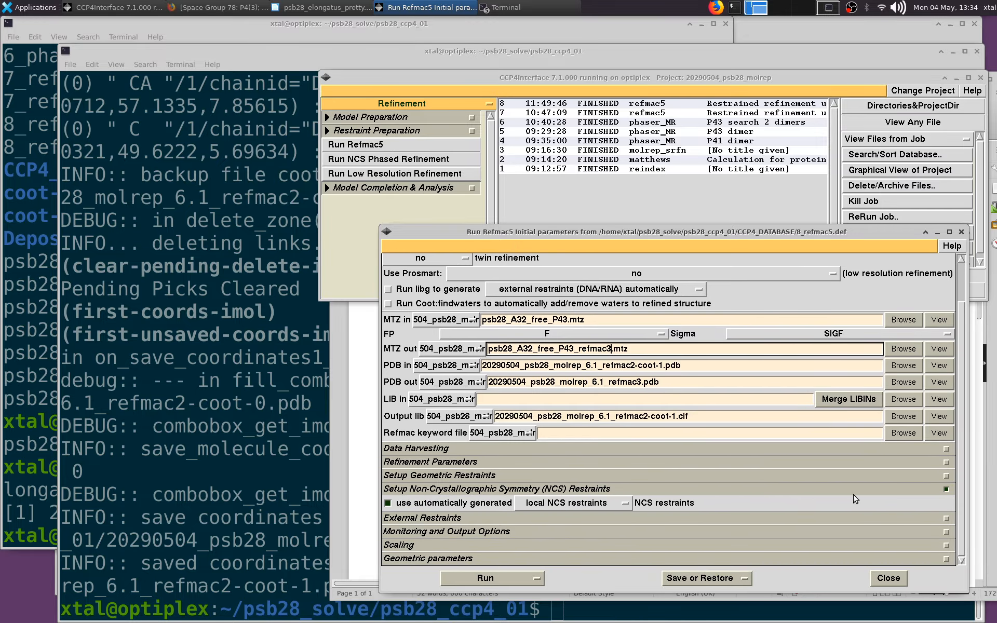
{"action": "left_click", "coordinate": [622, 460]}
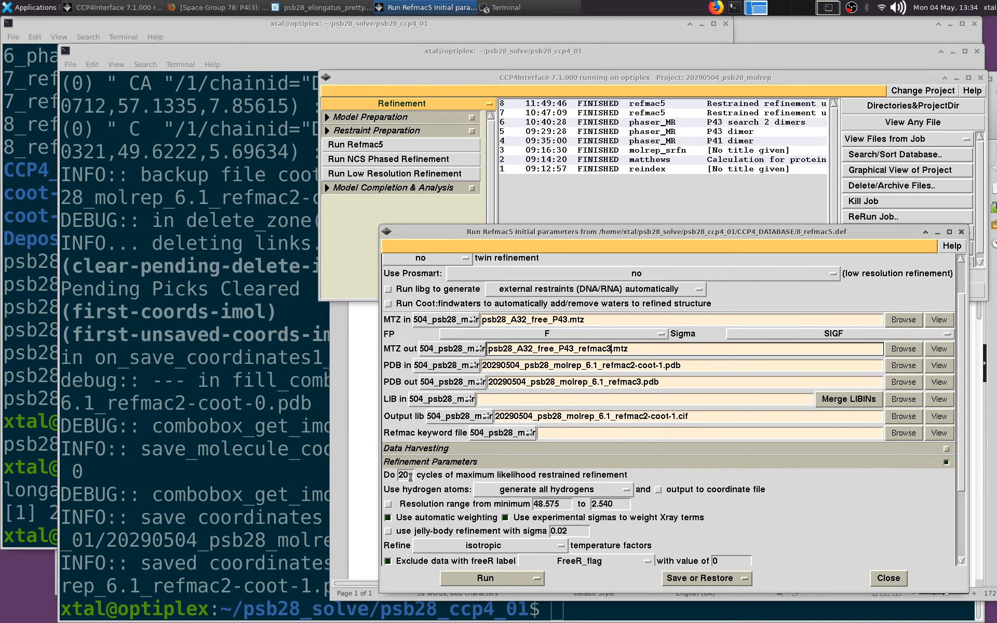
{"action": "scroll", "coordinate": [961, 416], "scroll_direction": "down", "scroll_amount": 4}
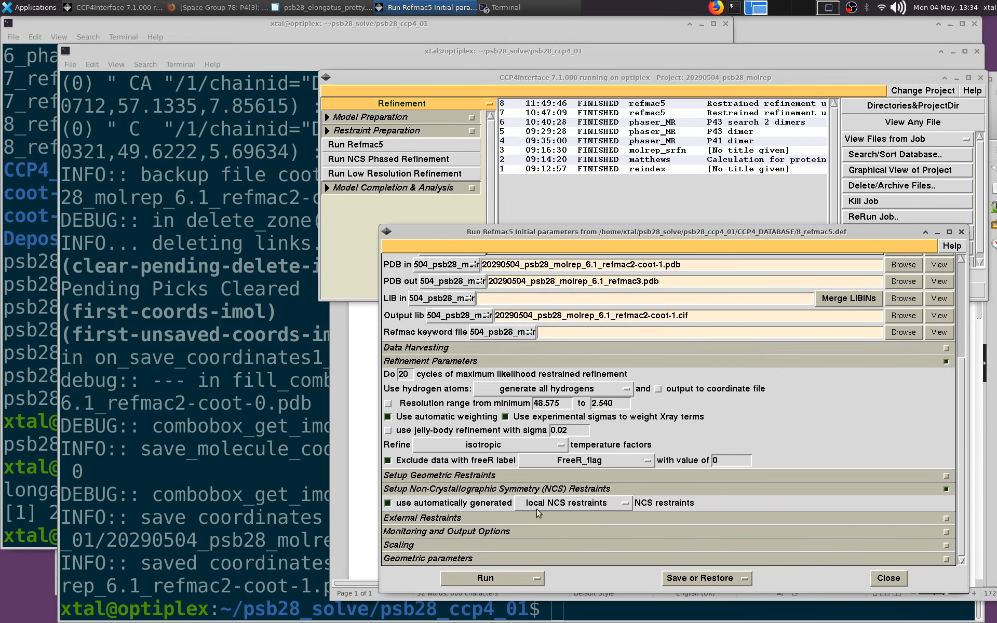
{"action": "left_click", "coordinate": [486, 578]}
{"action": "left_click", "coordinate": [493, 590]}
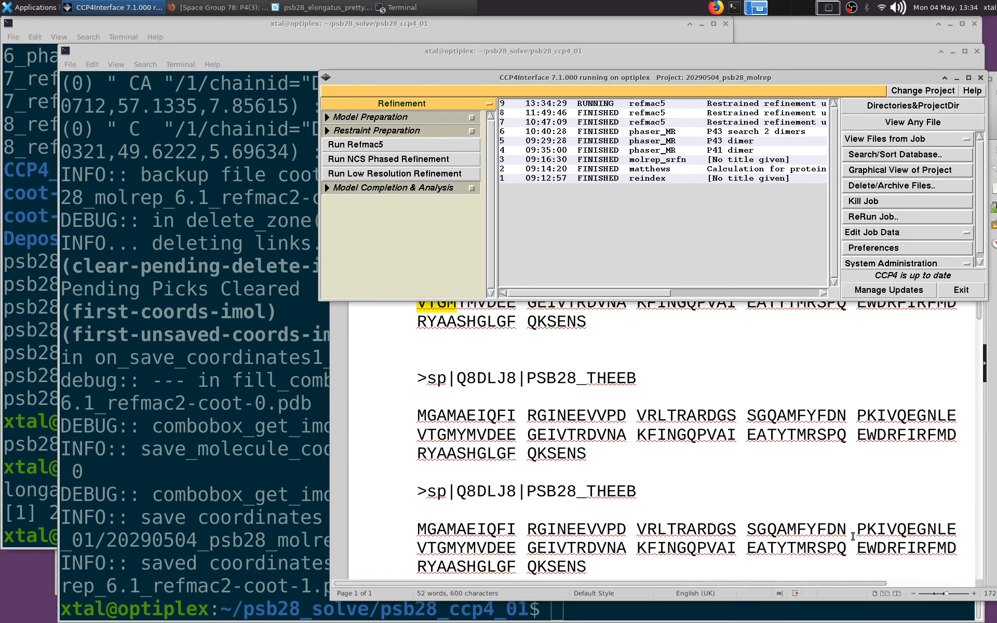
Switch to the psb28_elongatus_pretty.docx sequence document in LibreOffice Writer and save it
{"action": "left_click", "coordinate": [647, 379]}
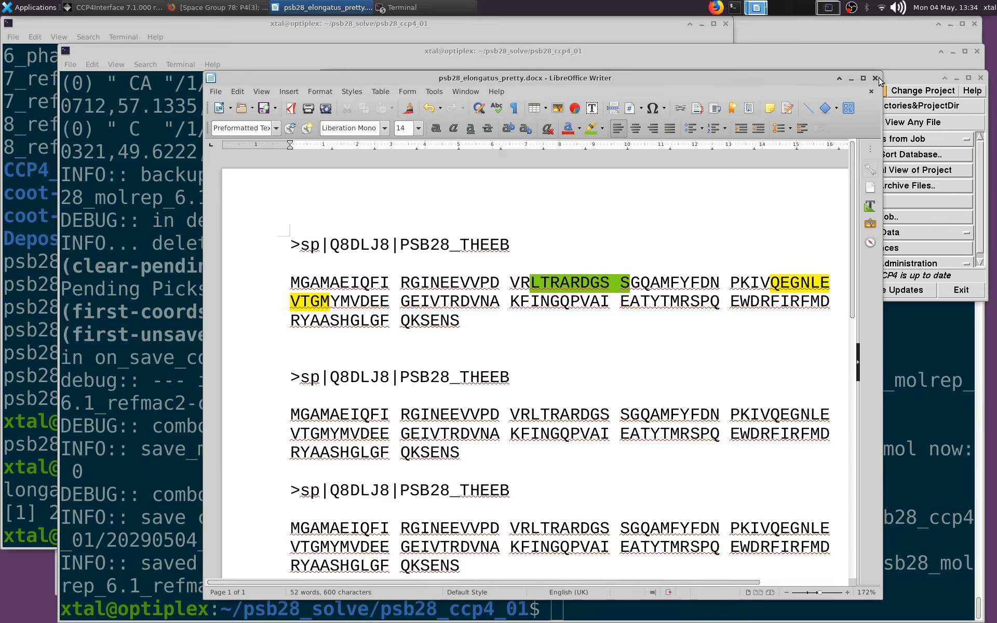
{"action": "left_click", "coordinate": [264, 111]}
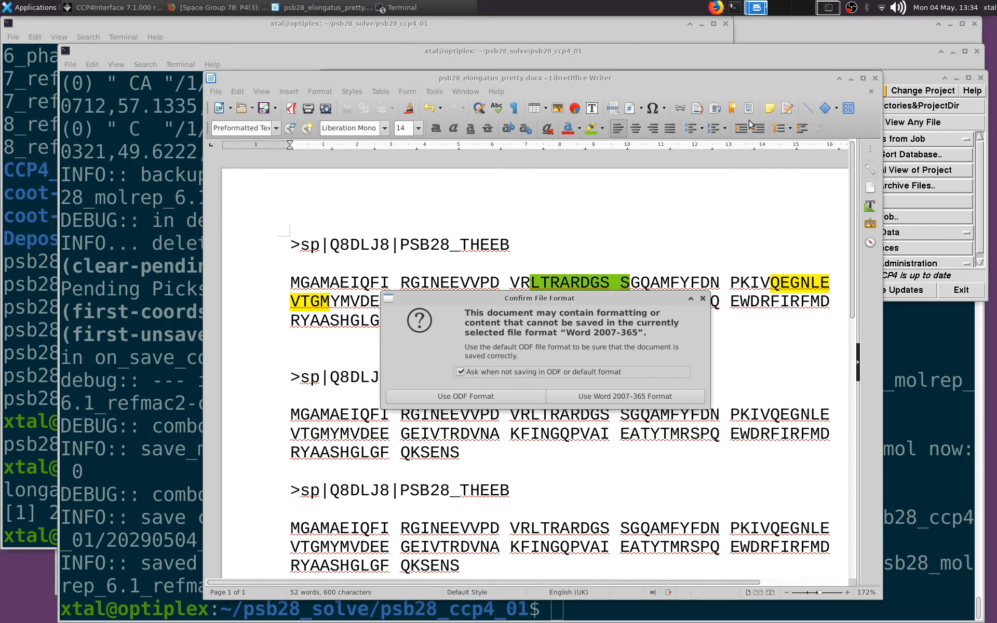